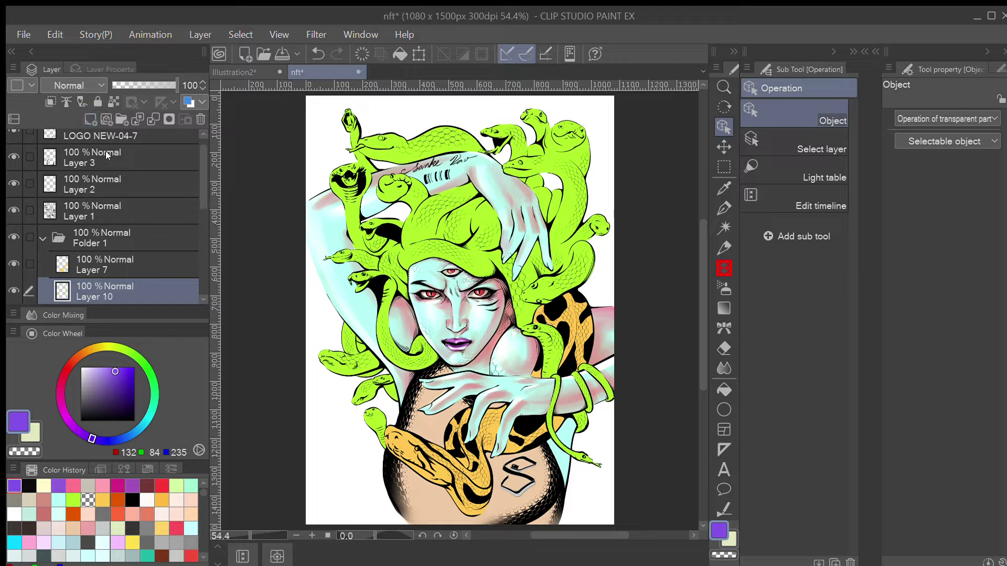
Clip Layer 10 to the layer below and set the drawing colour to light purple, RGB 191, 124, 224
left_click(50, 101)
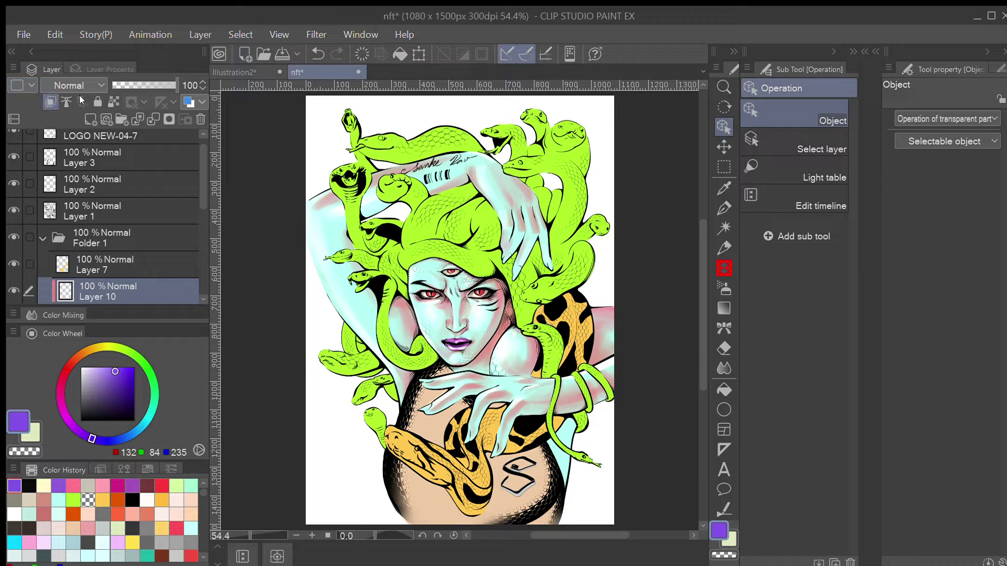
scroll(117, 256, "down", 2)
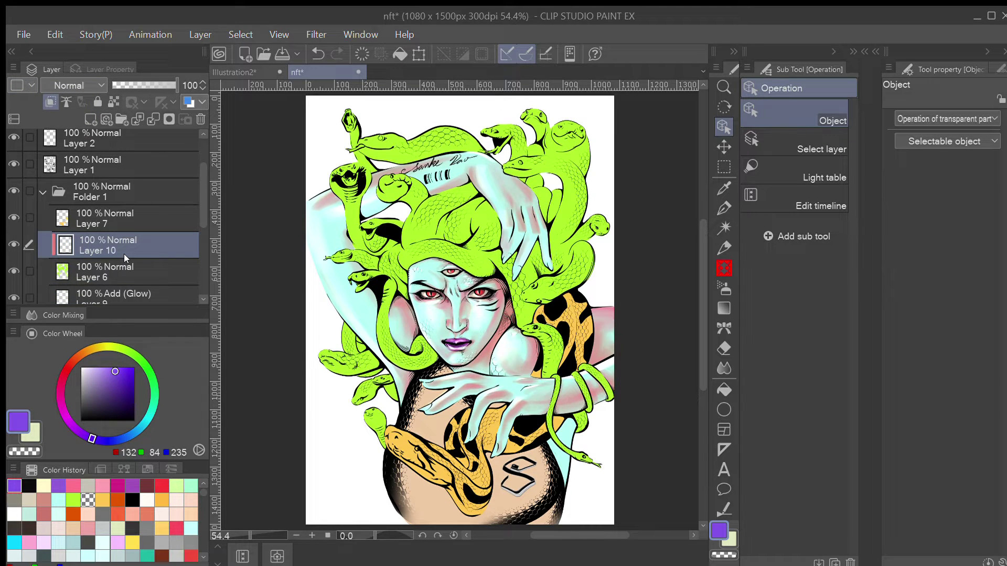
left_click(724, 208)
left_click(569, 205, "alt")
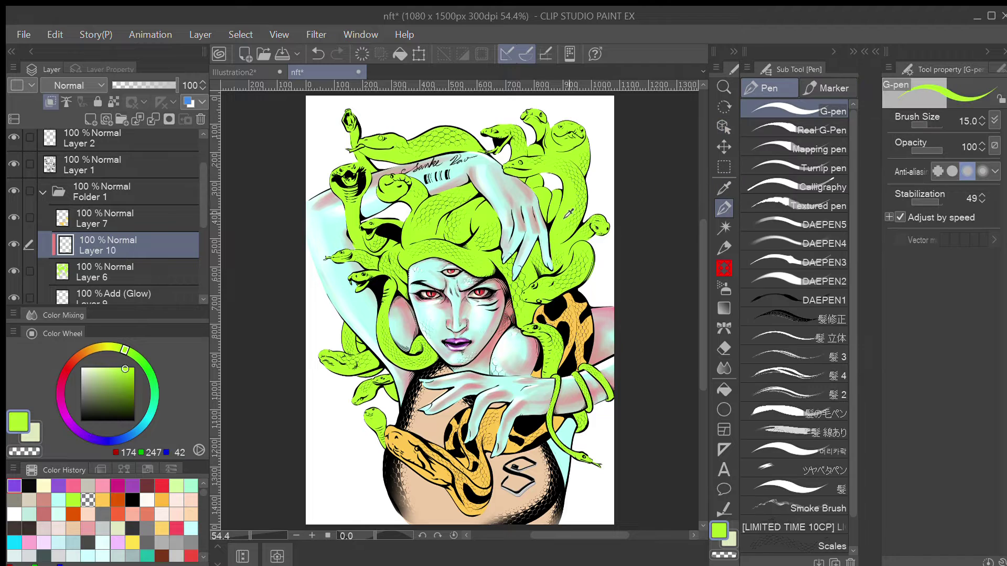
scroll(569, 203, "up", 5)
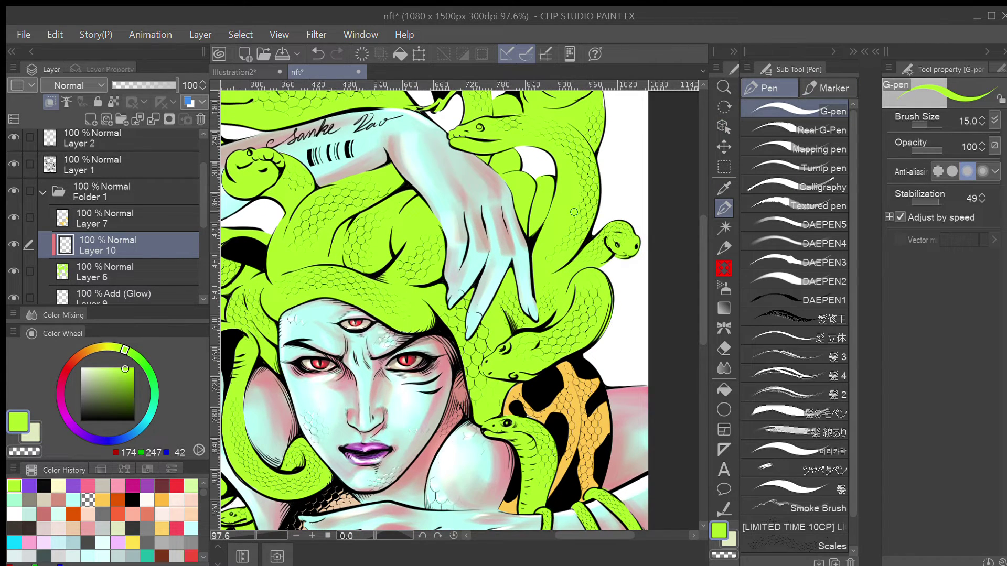
left_click(76, 430)
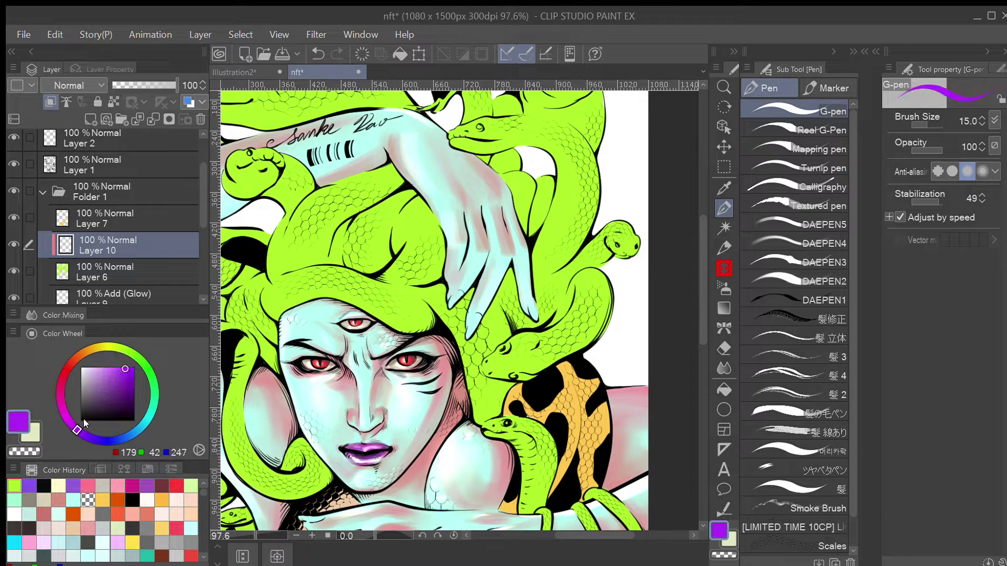
left_click_drag(111, 382, 105, 374)
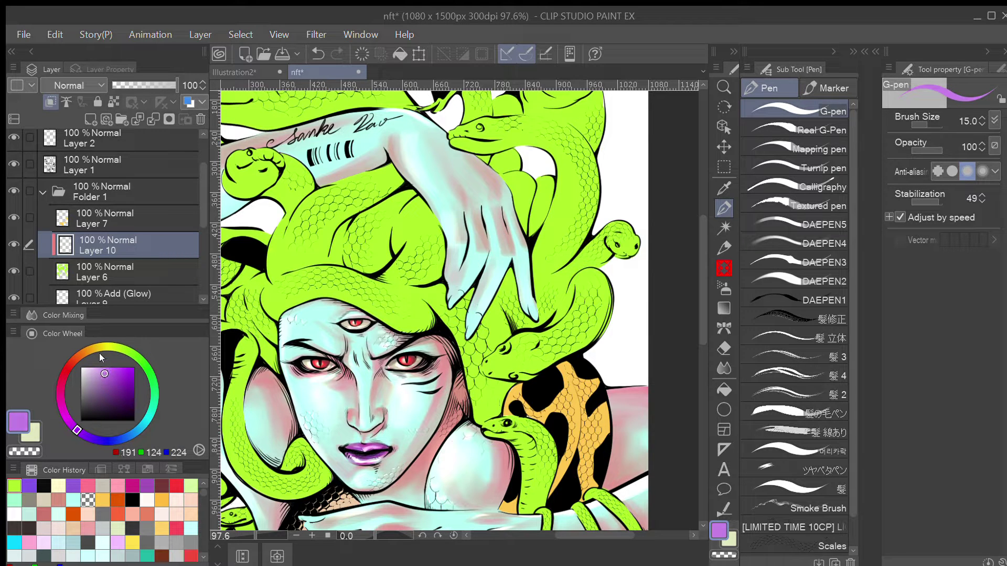
Choose the Hard Brush w/ Transfer marker and set its brush size to 7
left_click(798, 84)
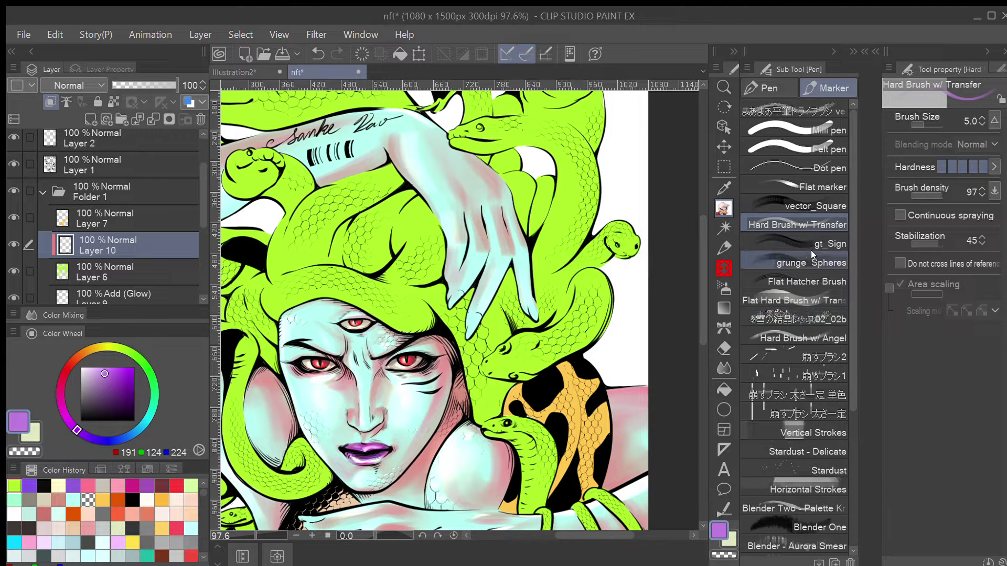
left_click(810, 300)
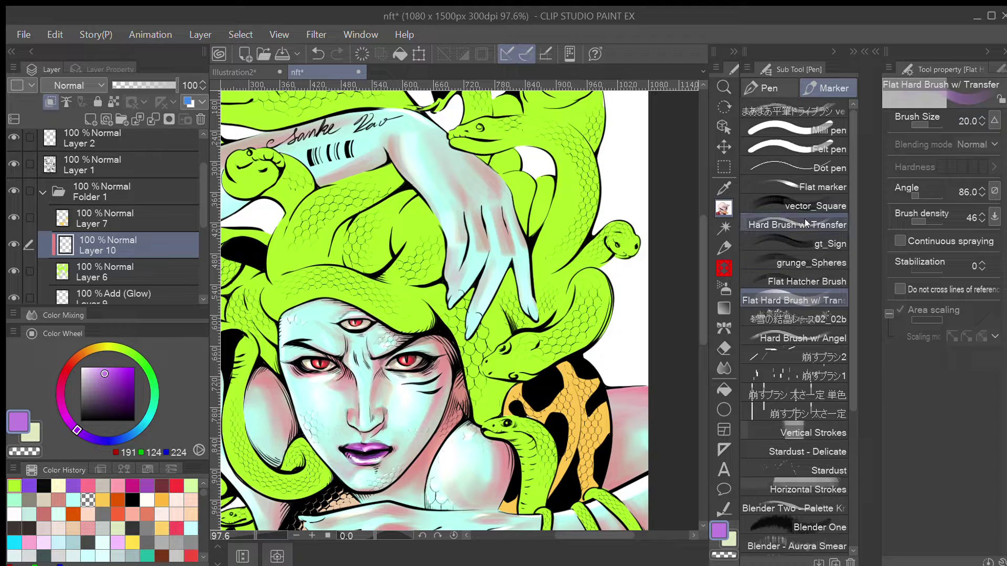
left_click(782, 224)
key("bracketright")
key("bracketright")
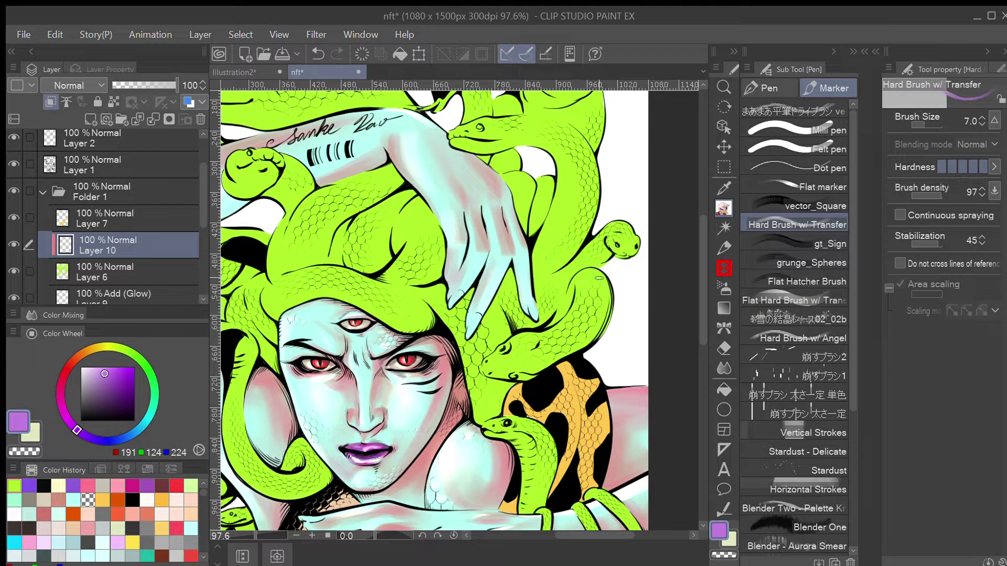
Paint purple shading along the outer curve and lower jaw of the green snake above the orange snake
left_click_drag(608, 311, 592, 337)
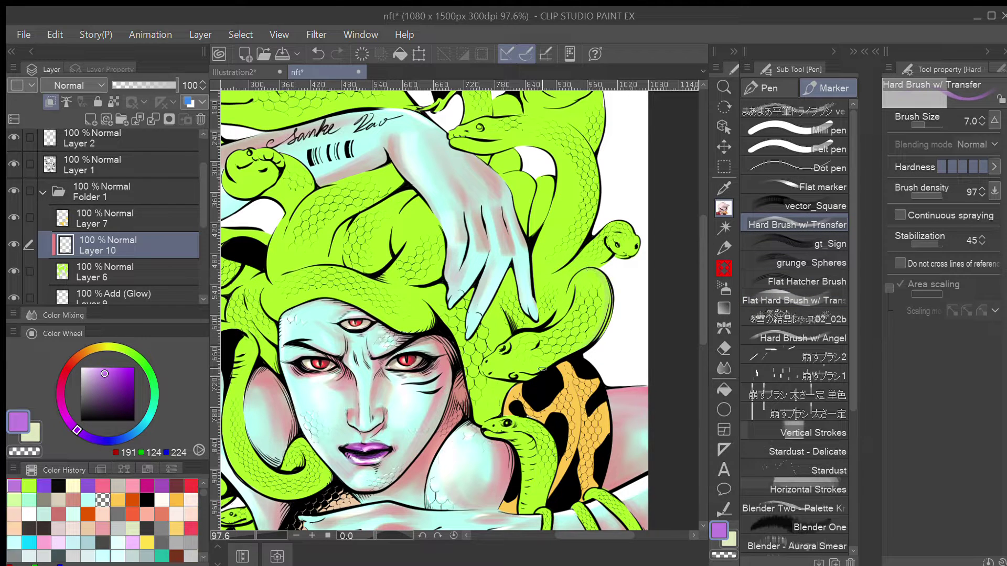
mouse_move(607, 289)
left_mouse_down()
mouse_move(601, 322)
mouse_move(570, 351)
left_mouse_up()
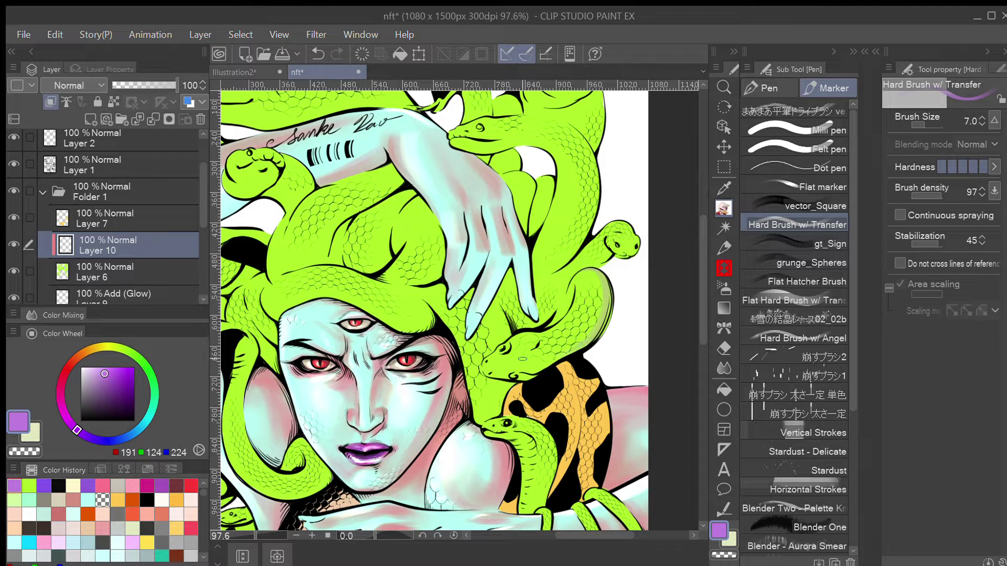
mouse_move(491, 374)
left_mouse_down()
mouse_move(530, 374)
mouse_move(521, 373)
left_mouse_up()
left_click_drag(492, 379, 510, 382)
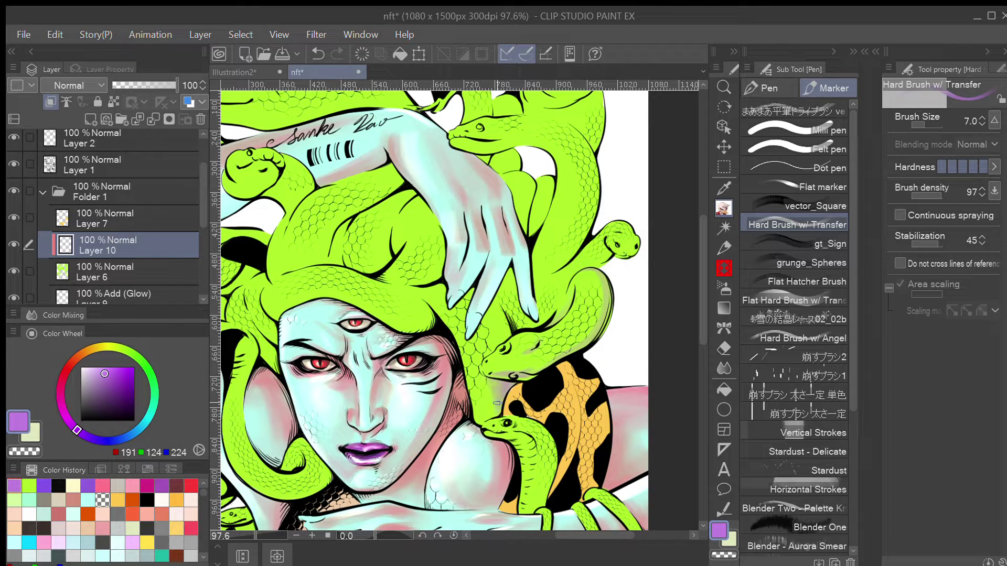
Shade the snake bodies beneath the raised hand's fingertips in purple, increasing the brush size to 10
mouse_move(493, 300)
left_mouse_down()
mouse_move(510, 335)
mouse_move(494, 326)
mouse_move(492, 336)
left_mouse_up()
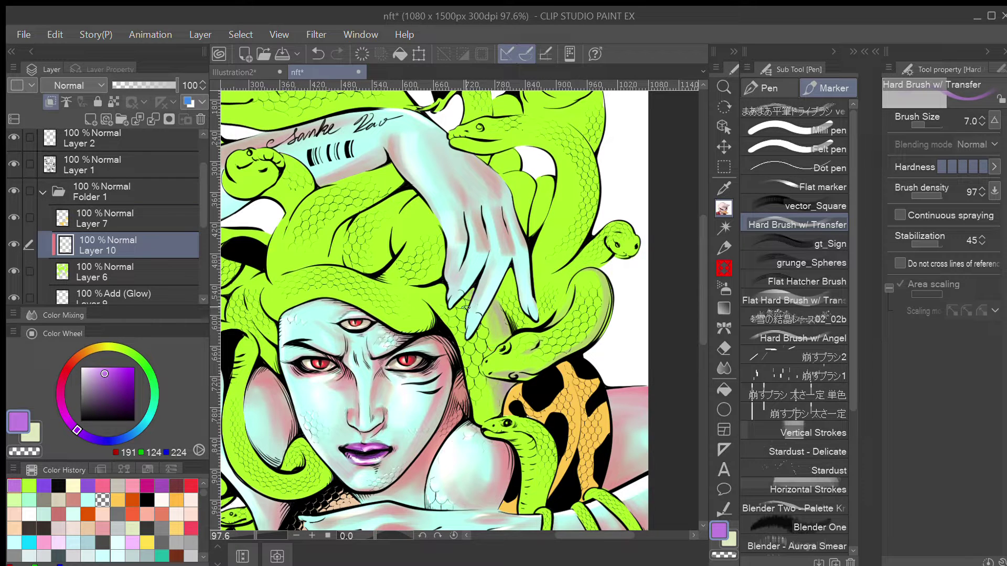
mouse_move(431, 287)
left_mouse_down()
mouse_move(471, 307)
mouse_move(488, 354)
left_mouse_up()
key("]")
key("]")
key("^")
key("^")
key("^")
mouse_move(469, 285)
left_mouse_down()
mouse_move(482, 302)
mouse_move(481, 291)
mouse_move(490, 336)
left_mouse_up()
Soften the purple shading below the fingertips with the Blend tool
key("minus")
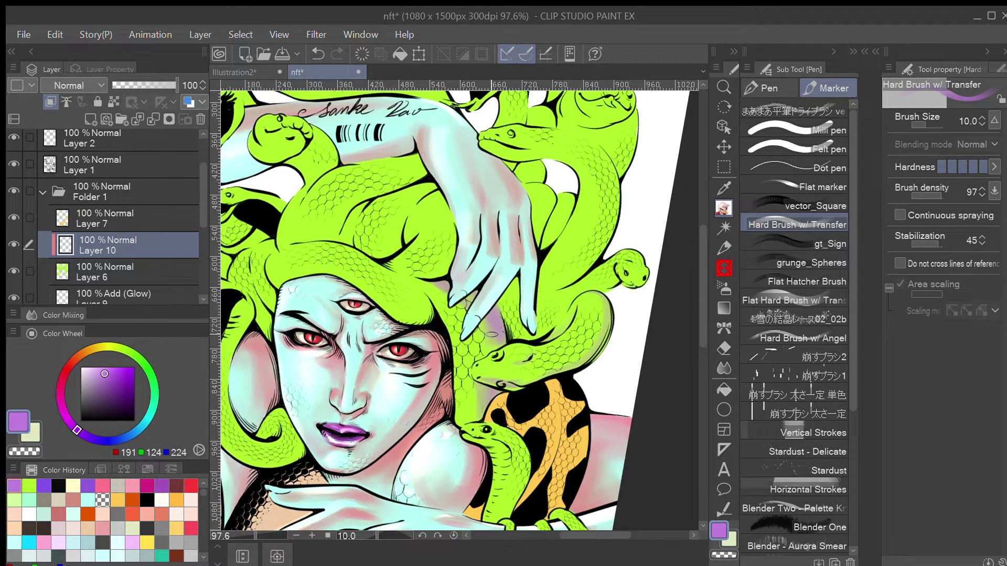
key("minus")
key("j")
mouse_move(442, 293)
left_mouse_down()
mouse_move(475, 307)
mouse_move(490, 337)
mouse_move(487, 319)
mouse_move(478, 418)
left_mouse_up()
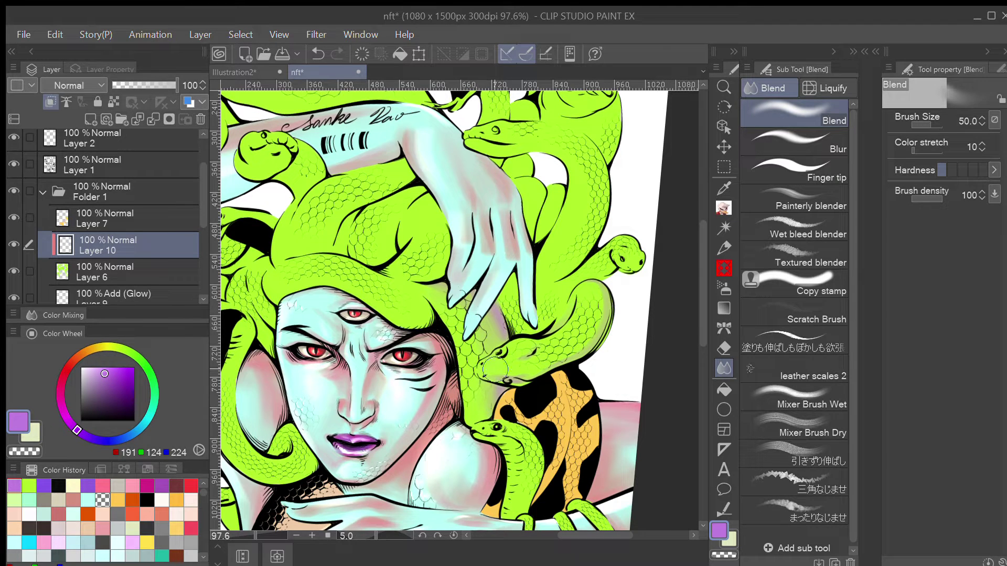
Shade around the fingertips and along the curved body of the large snake beside the hand with the Hard Brush w/ Transfer marker
left_click(724, 207)
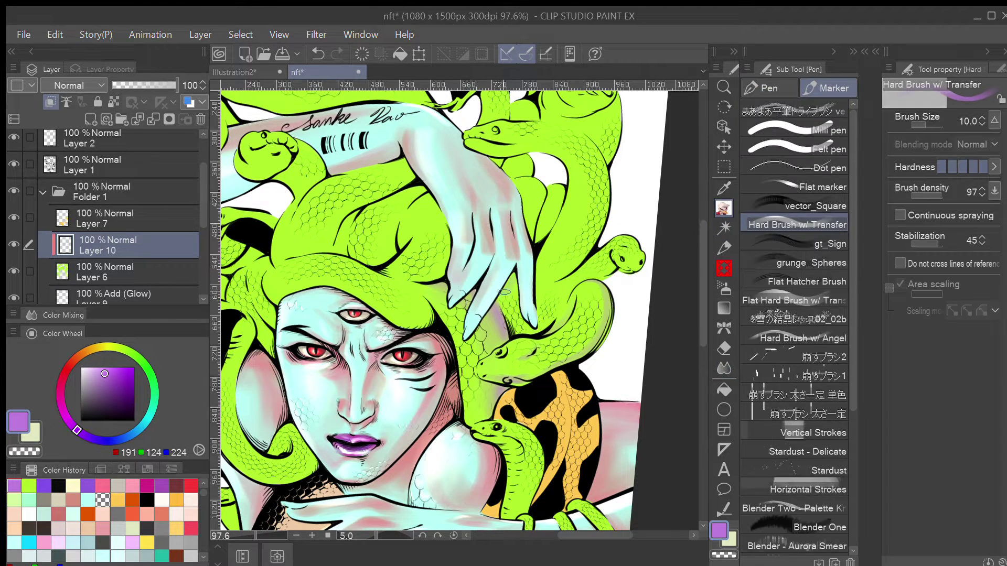
left_click_drag(515, 270, 518, 333)
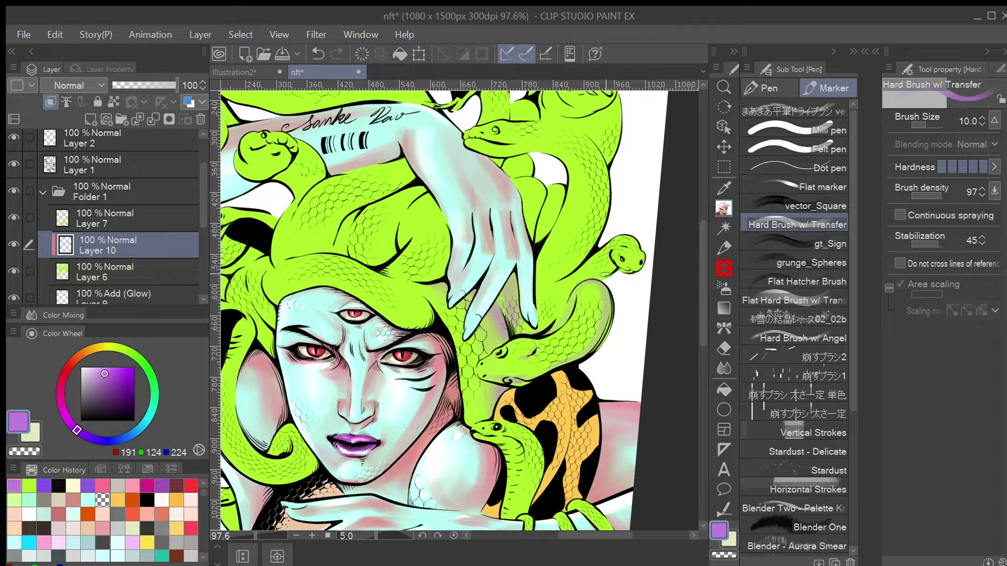
left_click_drag(600, 188, 569, 262)
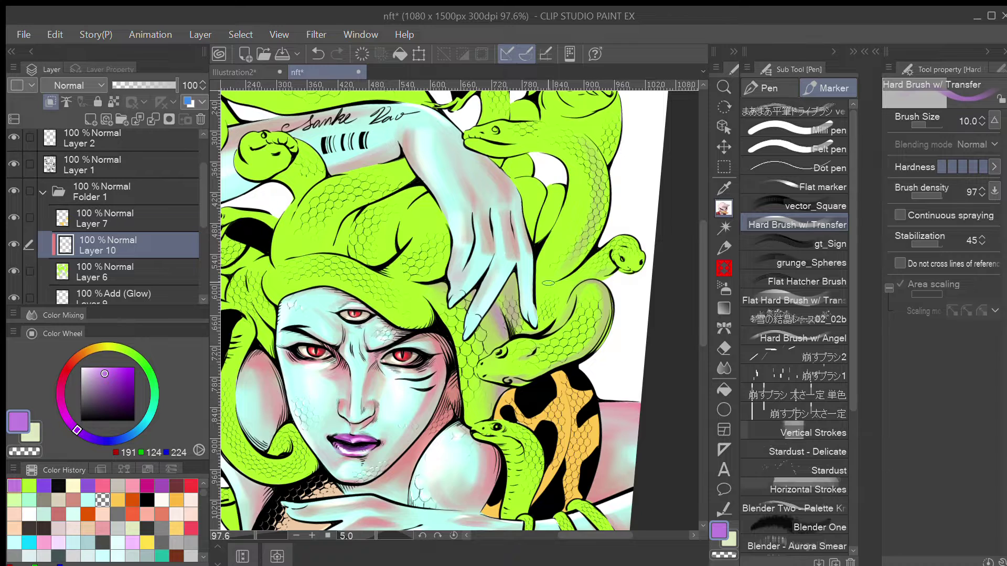
left_click_drag(615, 214, 588, 276)
key("minus")
key("minus")
key("minus")
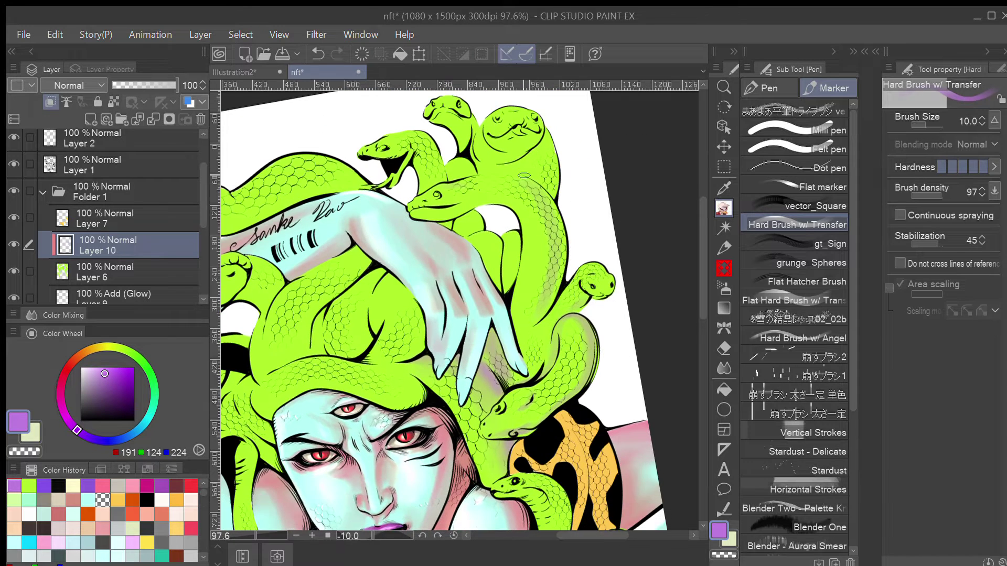
mouse_move(456, 186)
left_mouse_down()
mouse_move(521, 177)
mouse_move(551, 207)
mouse_move(561, 257)
mouse_move(522, 321)
left_mouse_up()
mouse_move(564, 259)
left_mouse_down()
mouse_move(539, 312)
mouse_move(510, 331)
left_mouse_up()
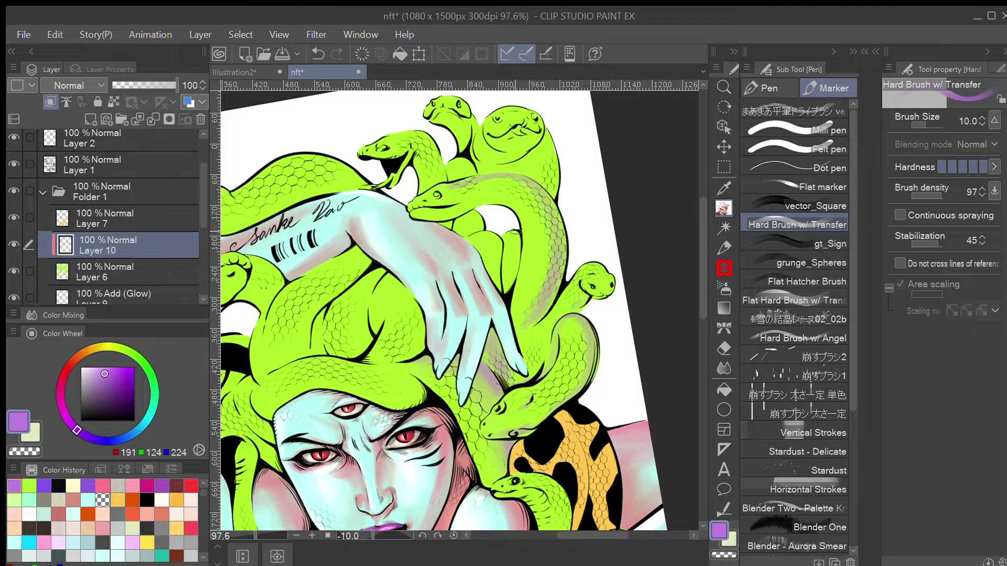
Shade the small snake coils between the raised hand and the large snake with brush size 7, redoing one stroke
left_click_drag(514, 232, 502, 292)
key("bracketleft")
key("bracketleft")
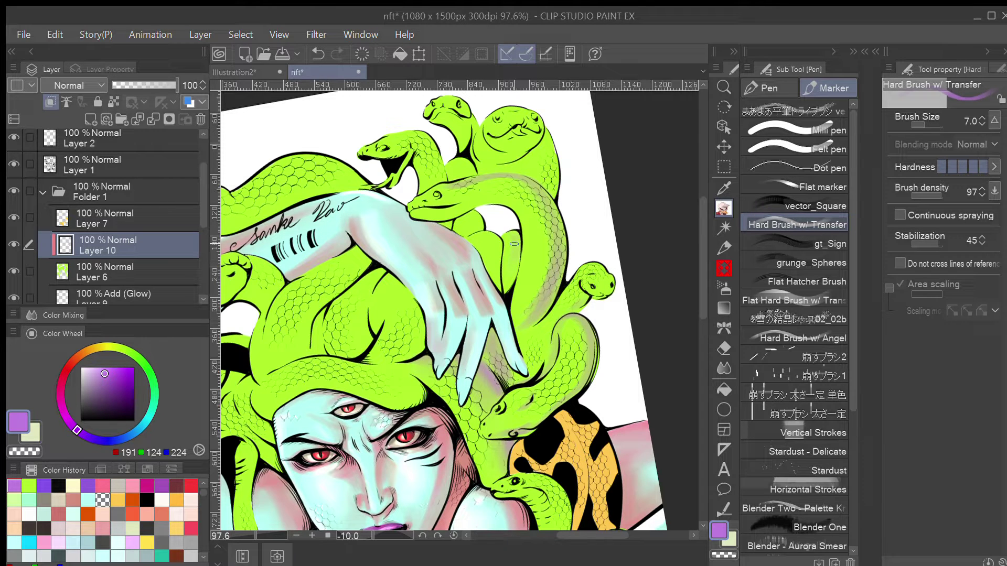
left_click_drag(515, 230, 505, 272)
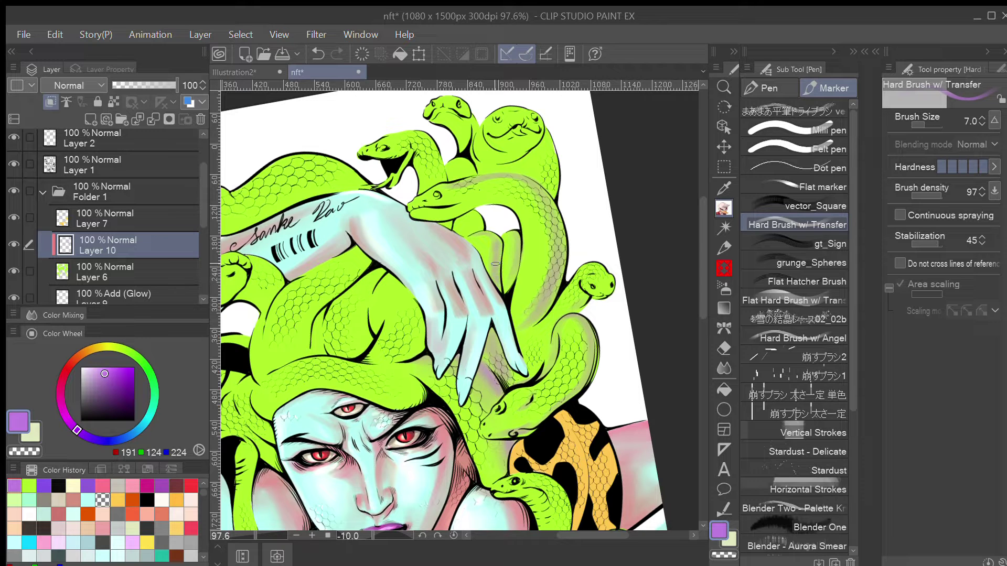
left_click_drag(517, 258, 502, 291)
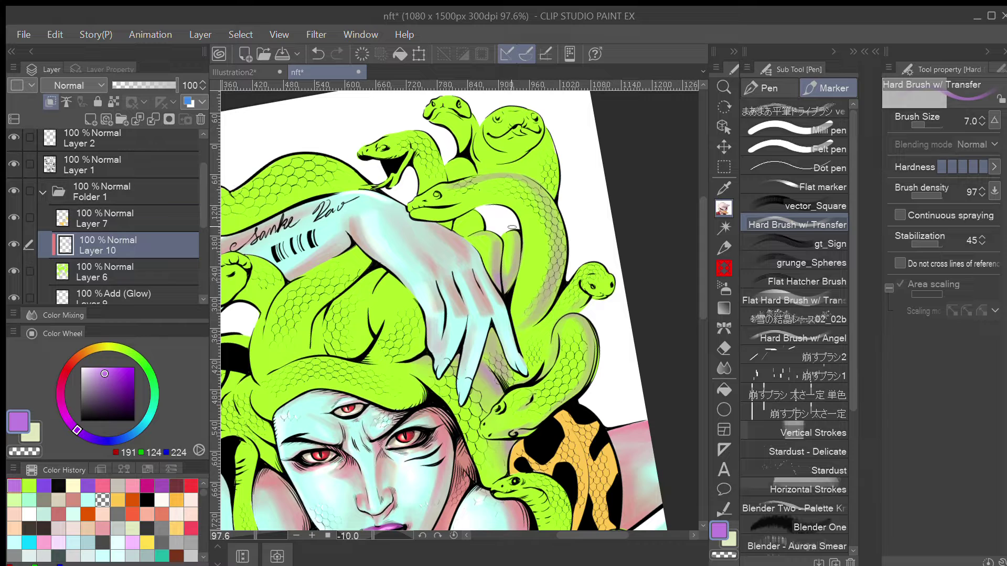
key("ctrl+z")
left_click_drag(519, 244, 507, 286)
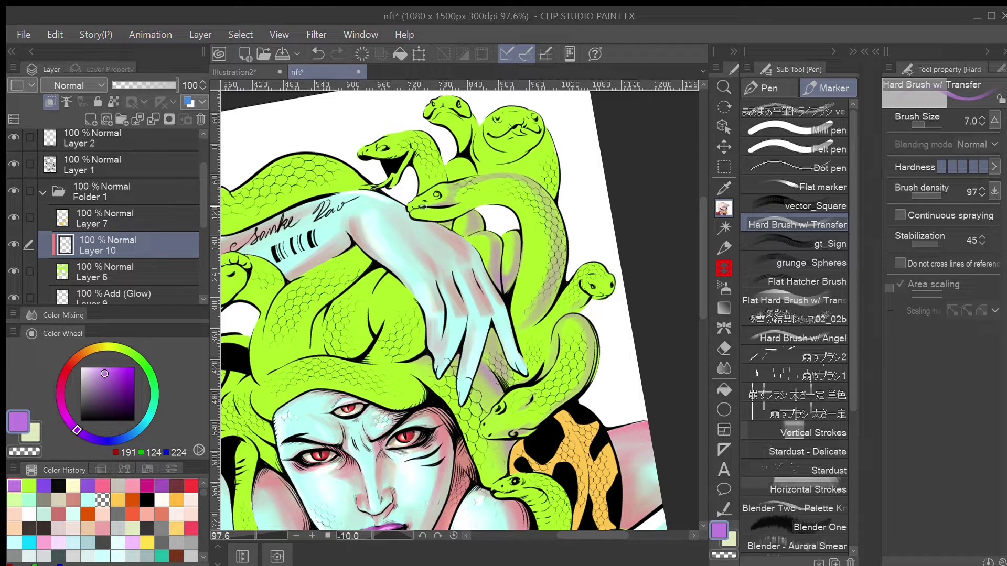
Deepen the purple shading on the large snake's neck and inner body curve, raising the brush size to 10
left_click_drag(457, 193, 507, 181)
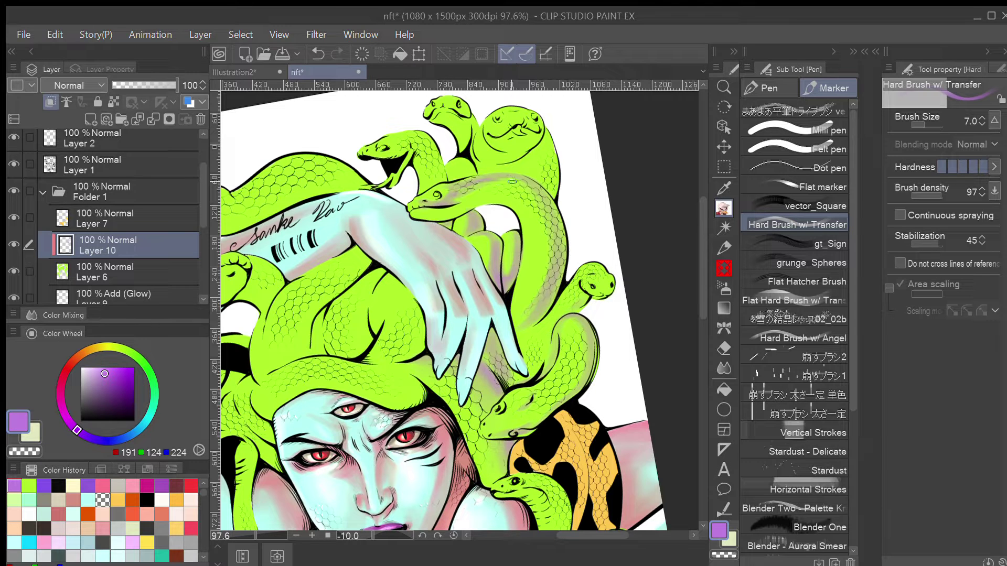
key("asciicircum")
key("asciicircum")
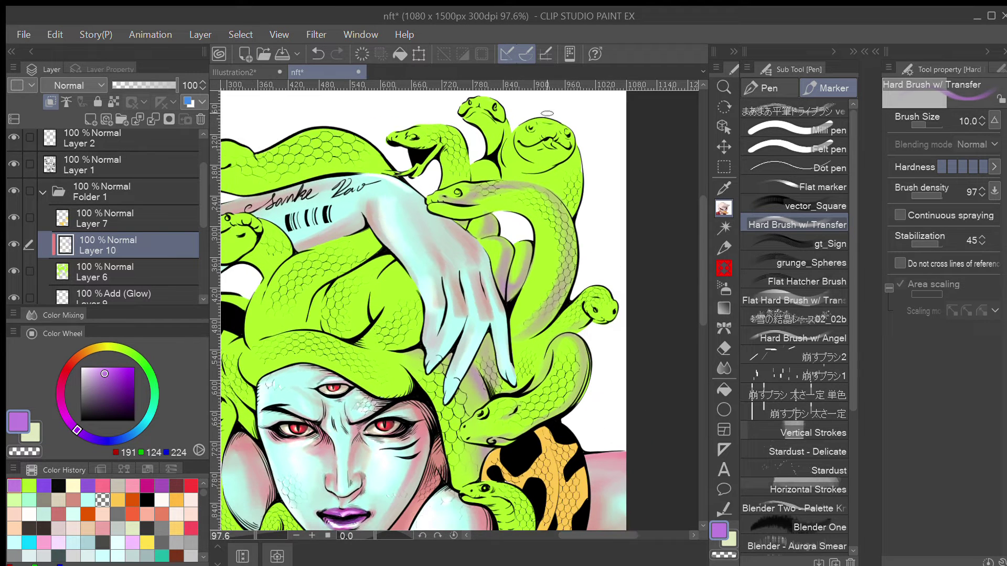
key("bracketright")
key("bracketright")
mouse_move(540, 195)
left_mouse_down()
mouse_move(560, 215)
mouse_move(561, 270)
mouse_move(538, 313)
mouse_move(511, 333)
mouse_move(518, 299)
mouse_move(517, 317)
mouse_move(514, 306)
mouse_move(536, 304)
mouse_move(514, 320)
mouse_move(545, 303)
left_mouse_up()
mouse_move(556, 213)
left_mouse_down()
mouse_move(559, 268)
mouse_move(527, 309)
left_mouse_up()
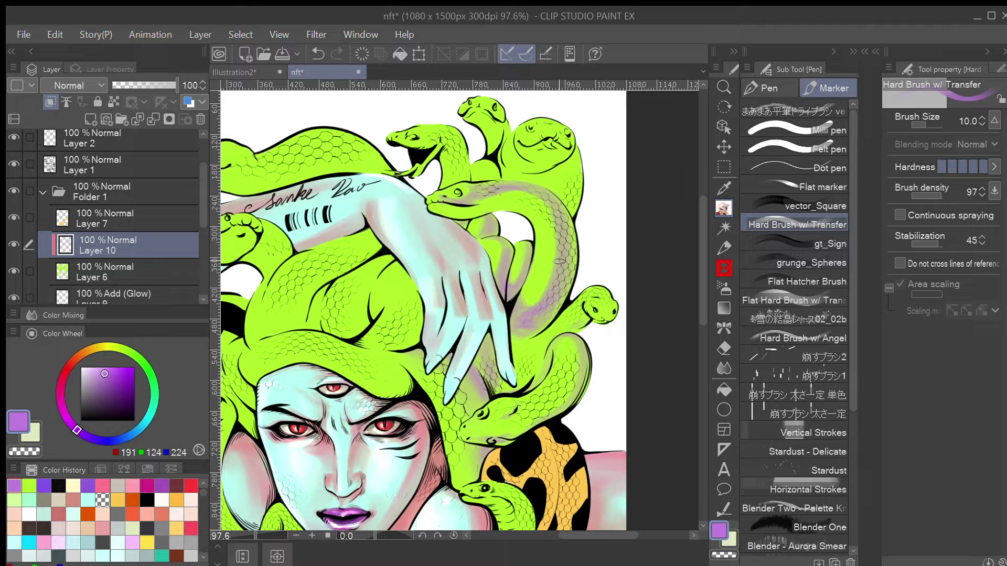
Blend the shading on the large snake's body and the adjacent coils, reducing the blend brush size to 25
key("j")
mouse_move(526, 306)
left_mouse_down()
mouse_move(552, 314)
mouse_move(566, 282)
mouse_move(536, 300)
mouse_move(524, 284)
left_mouse_up()
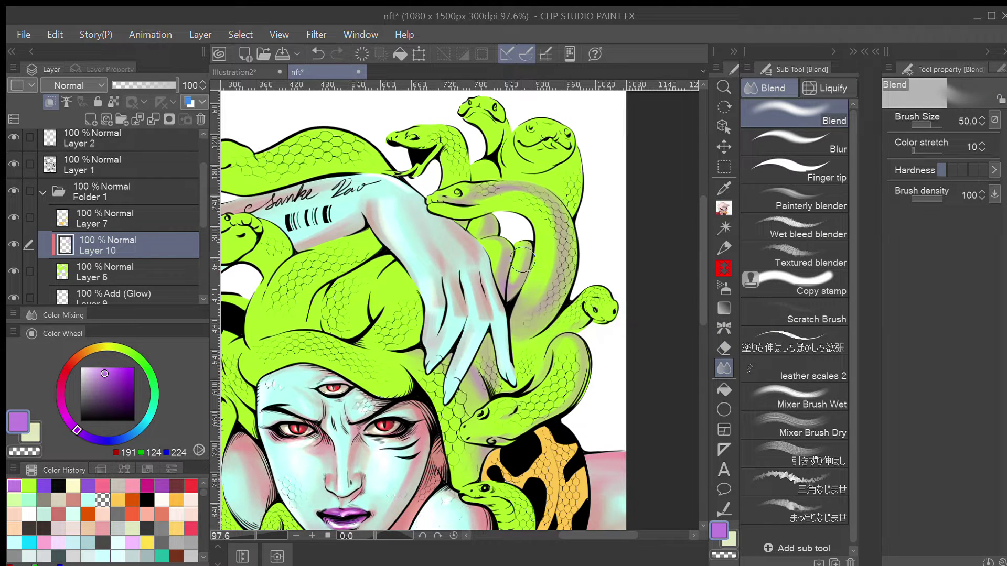
key("bracketleft")
key("bracketleft")
key("bracketleft")
left_click_drag(491, 221, 489, 210)
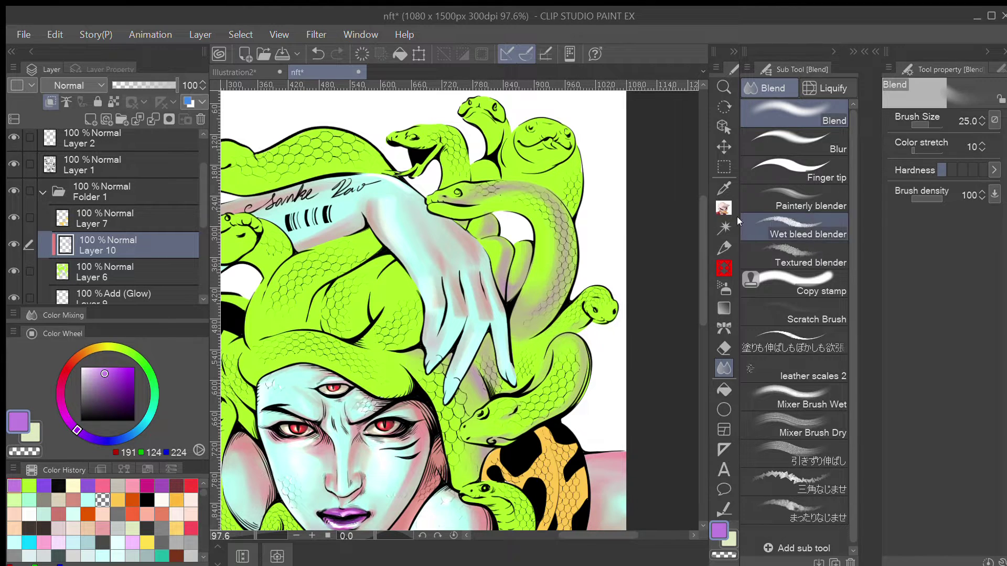
Add purple shading to the snake above the orange snake with marker size 7 and blend it around the head
key("p")
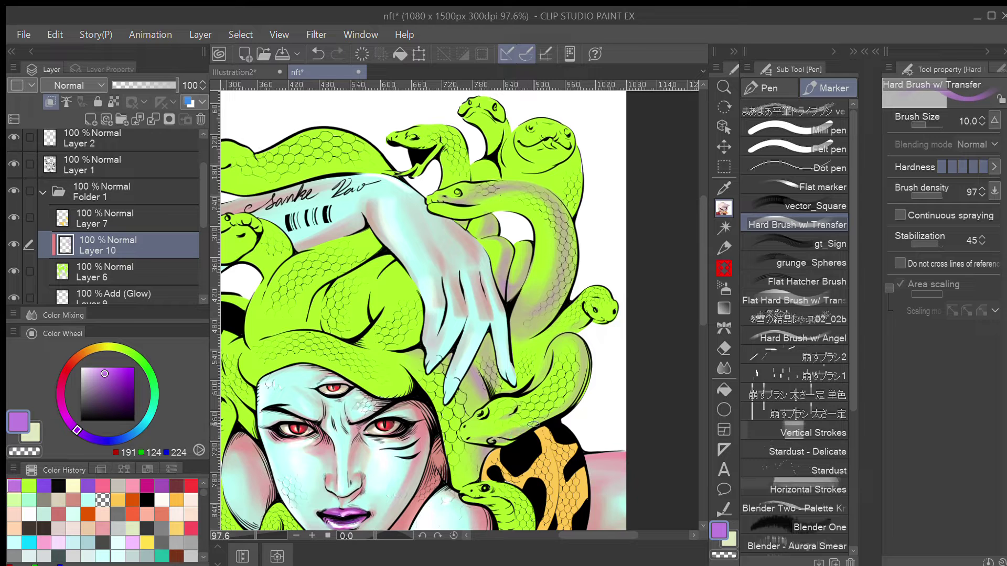
key("bracketleft")
key("bracketleft")
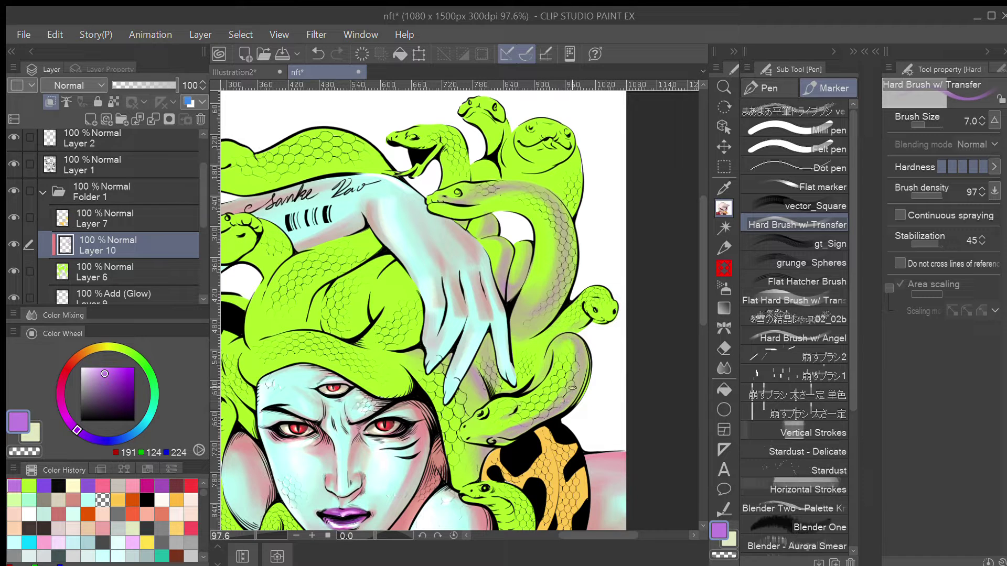
left_click(723, 368)
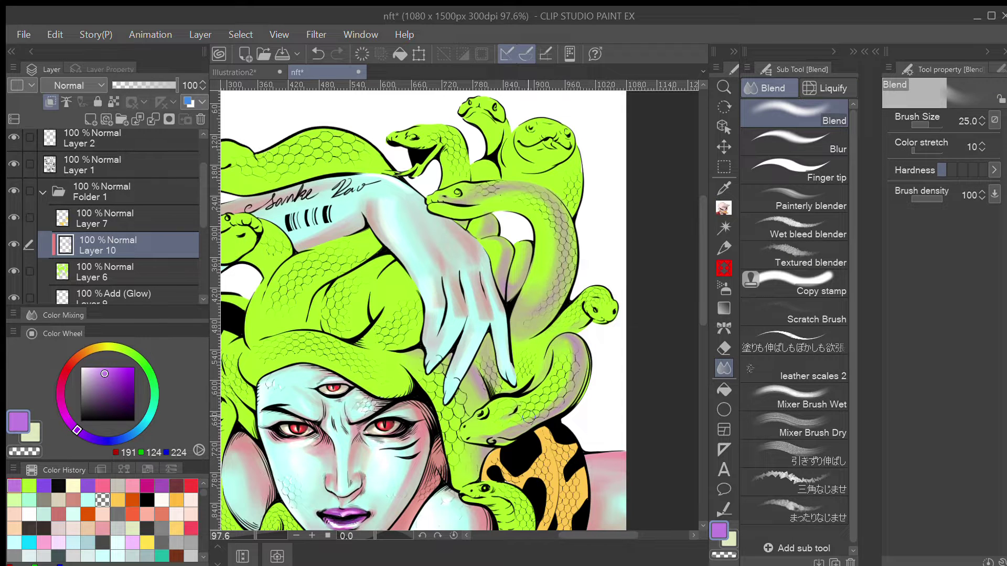
left_click_drag(530, 417, 525, 421)
Paint more purple along the large snake's jaw and upper neck with the Hard Brush w/ Transfer marker
left_click(724, 208)
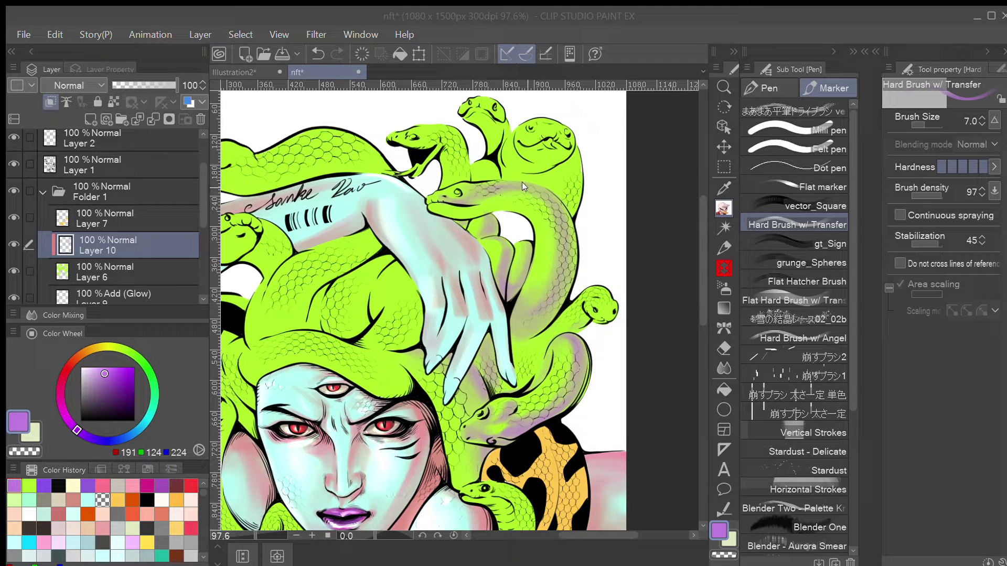
left_click(715, 203)
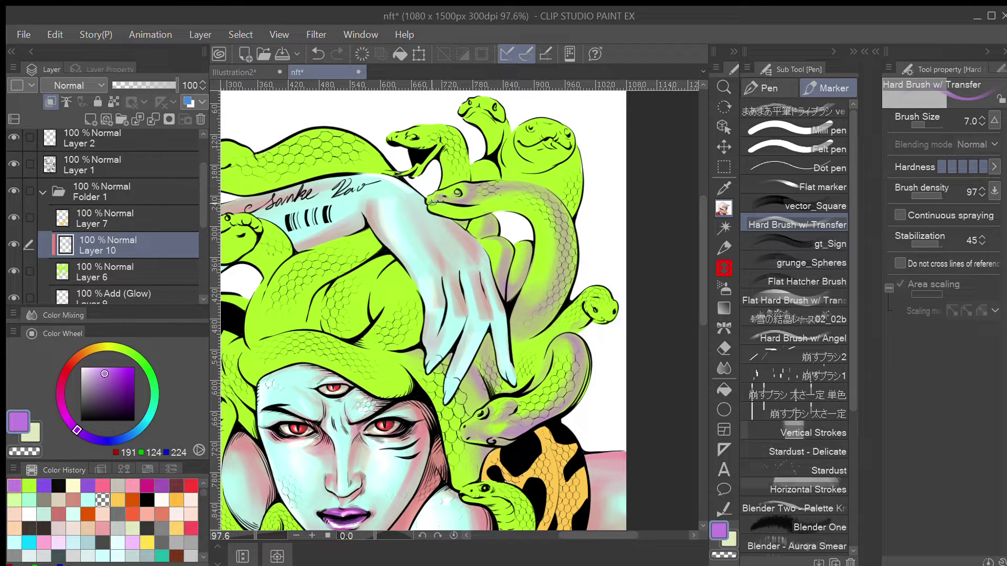
left_click_drag(449, 201, 483, 203)
mouse_move(477, 188)
left_mouse_down()
mouse_move(483, 209)
mouse_move(494, 195)
mouse_move(481, 211)
mouse_move(517, 186)
left_mouse_up()
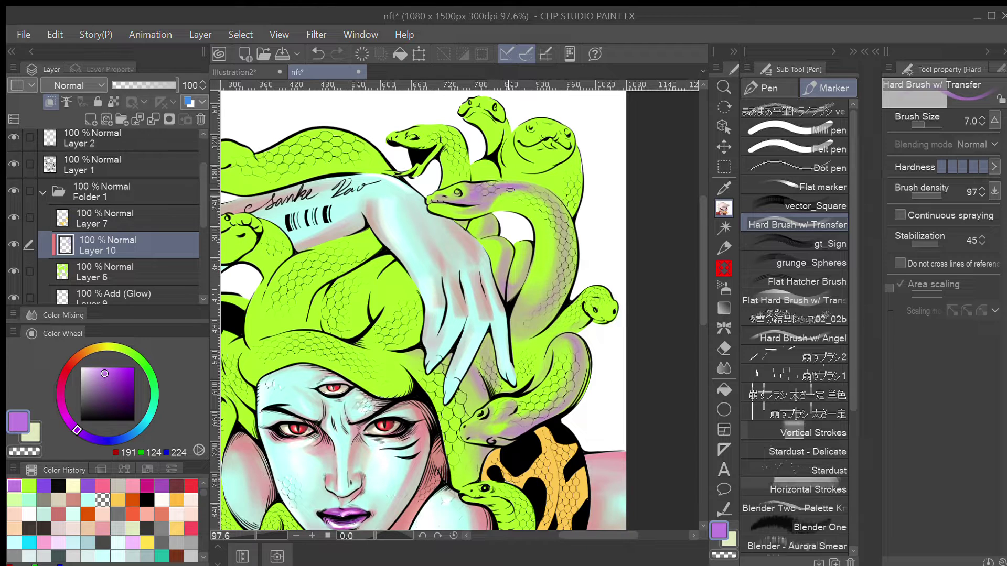
Extend the purple shading down the large snake's body and the neck below the round-headed snake with marker size 8, blending it
mouse_move(520, 186)
left_mouse_down()
mouse_move(555, 214)
mouse_move(557, 261)
mouse_move(542, 298)
mouse_move(558, 233)
mouse_move(540, 289)
left_mouse_up()
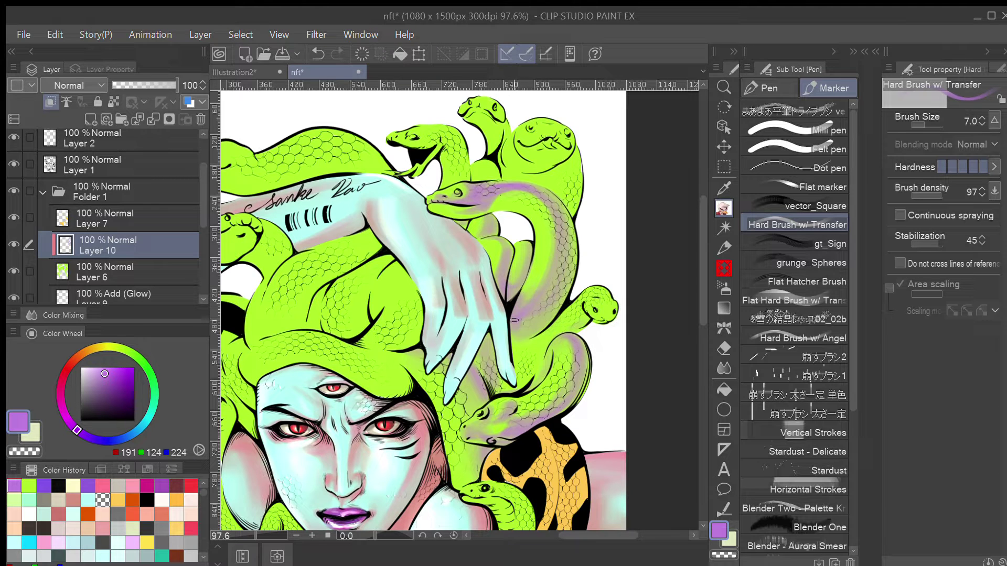
key("bracketright")
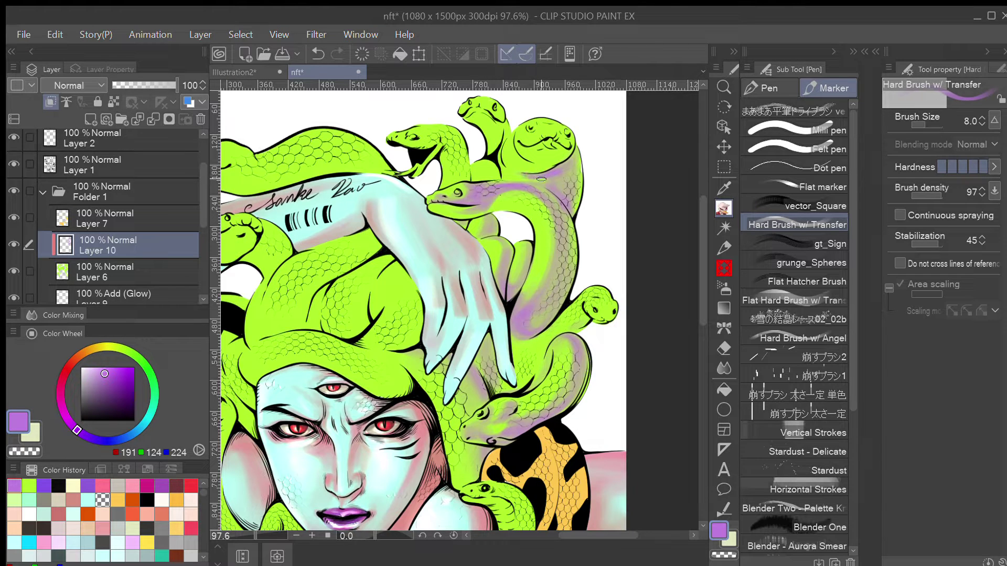
mouse_move(569, 159)
left_mouse_down()
mouse_move(522, 176)
mouse_move(574, 158)
mouse_move(558, 168)
mouse_move(563, 201)
left_mouse_up()
left_click(724, 368)
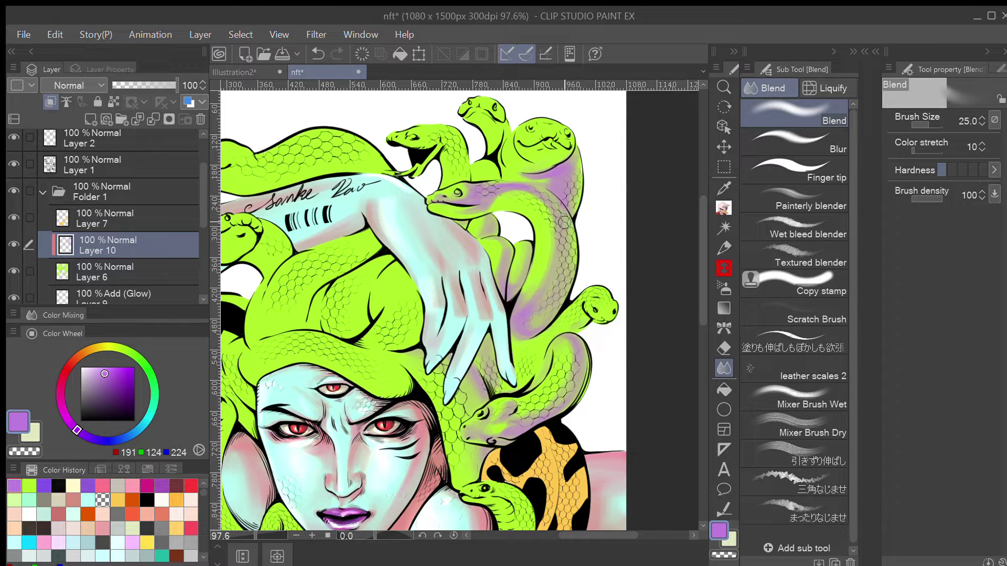
Shade the round snake head and the small snake behind it with purple at marker size 7, blending the strokes
left_click(724, 207)
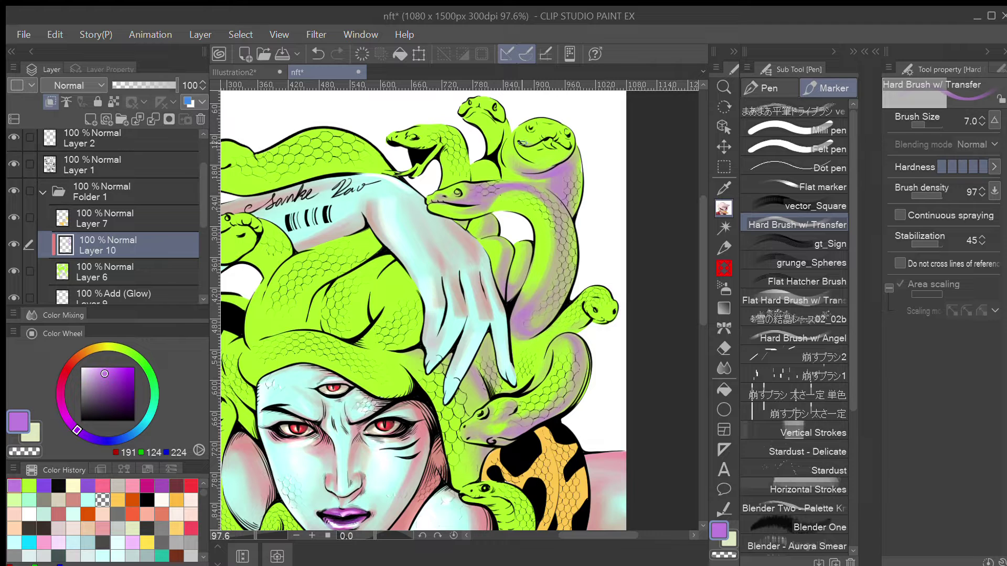
mouse_move(521, 142)
left_mouse_down()
mouse_move(552, 136)
mouse_move(564, 120)
mouse_move(565, 130)
left_mouse_up()
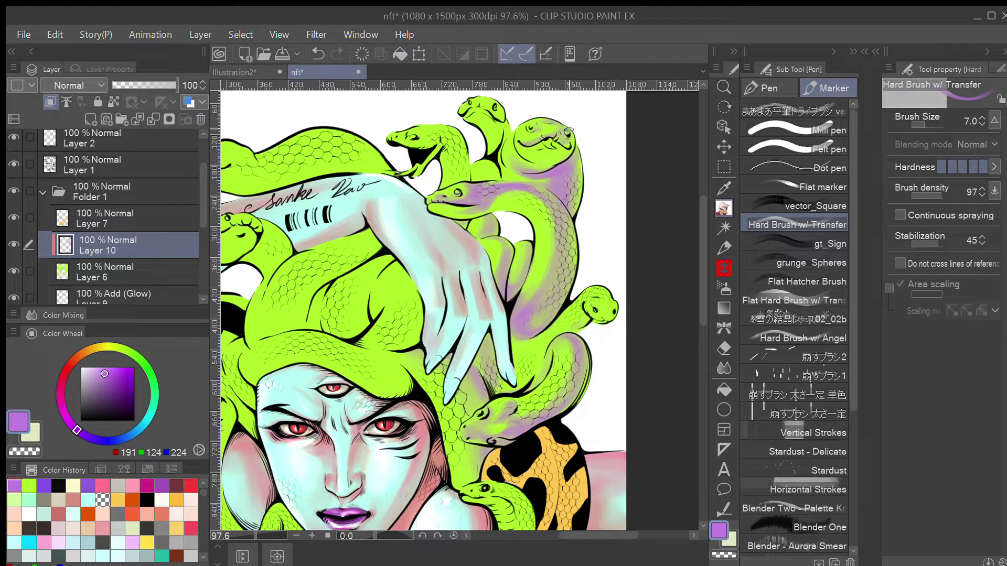
mouse_move(558, 155)
left_mouse_down()
mouse_move(538, 153)
mouse_move(567, 152)
mouse_move(538, 159)
mouse_move(553, 166)
mouse_move(526, 170)
mouse_move(555, 164)
mouse_move(547, 169)
mouse_move(570, 149)
mouse_move(568, 130)
mouse_move(557, 159)
mouse_move(570, 138)
mouse_move(536, 142)
mouse_move(547, 120)
mouse_move(566, 129)
left_mouse_up()
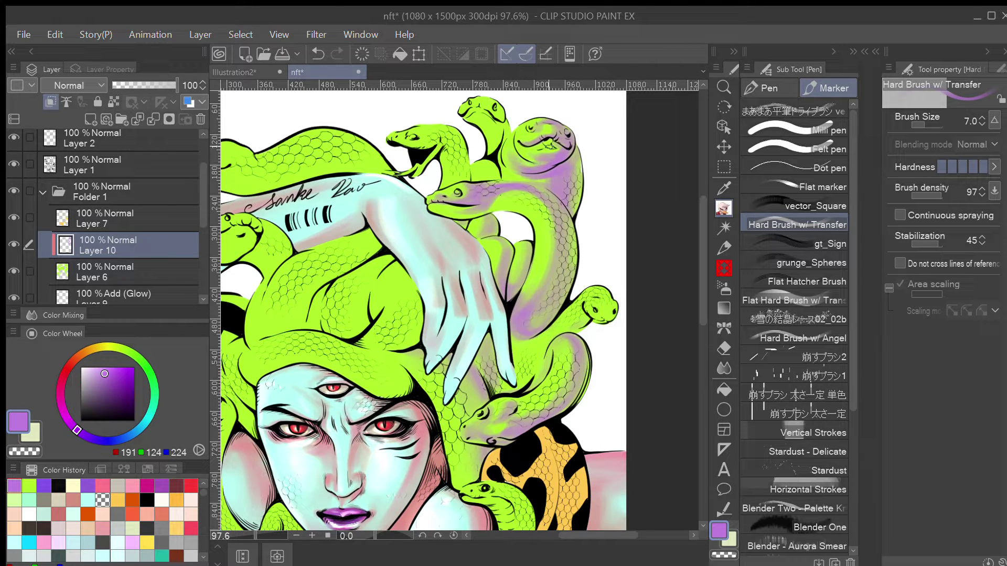
mouse_move(489, 114)
left_mouse_down()
mouse_move(488, 156)
mouse_move(499, 127)
mouse_move(484, 104)
mouse_move(503, 112)
mouse_move(506, 132)
mouse_move(485, 104)
mouse_move(466, 113)
mouse_move(488, 122)
mouse_move(491, 149)
mouse_move(492, 128)
mouse_move(492, 150)
mouse_move(504, 137)
mouse_move(501, 170)
left_mouse_up()
scroll(514, 180, "up", 2)
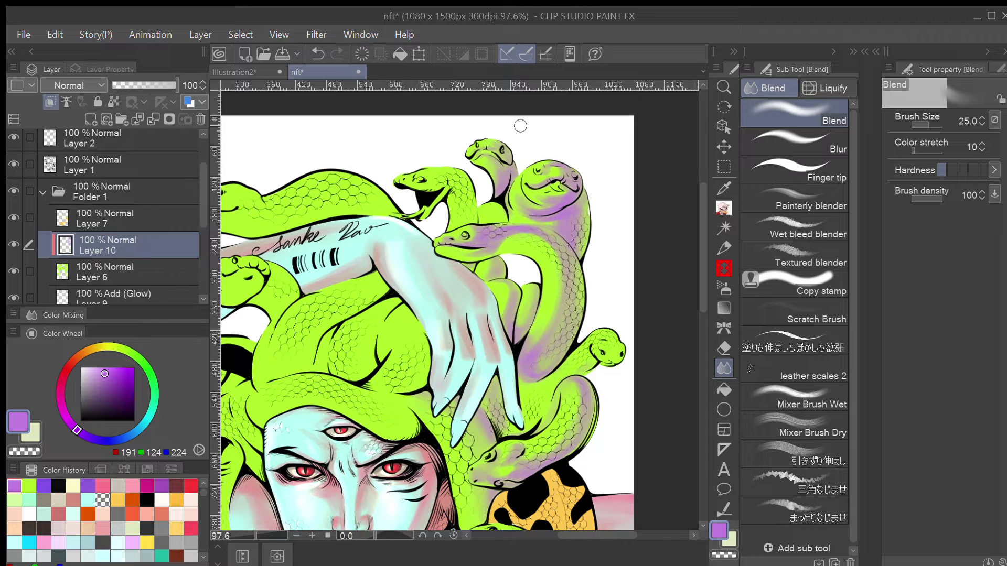
Paint purple shadows on the open-mouthed snake, the small snake head at the far right, and the coils beside the fingertips
left_click(723, 207)
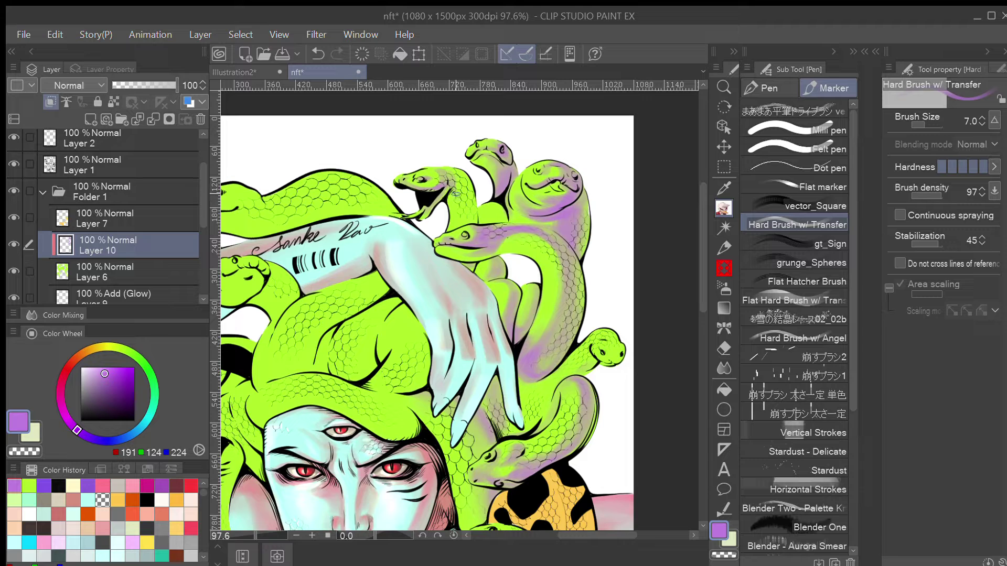
mouse_move(466, 192)
left_mouse_down()
mouse_move(466, 223)
mouse_move(451, 231)
mouse_move(464, 220)
mouse_move(454, 182)
mouse_move(469, 218)
left_mouse_up()
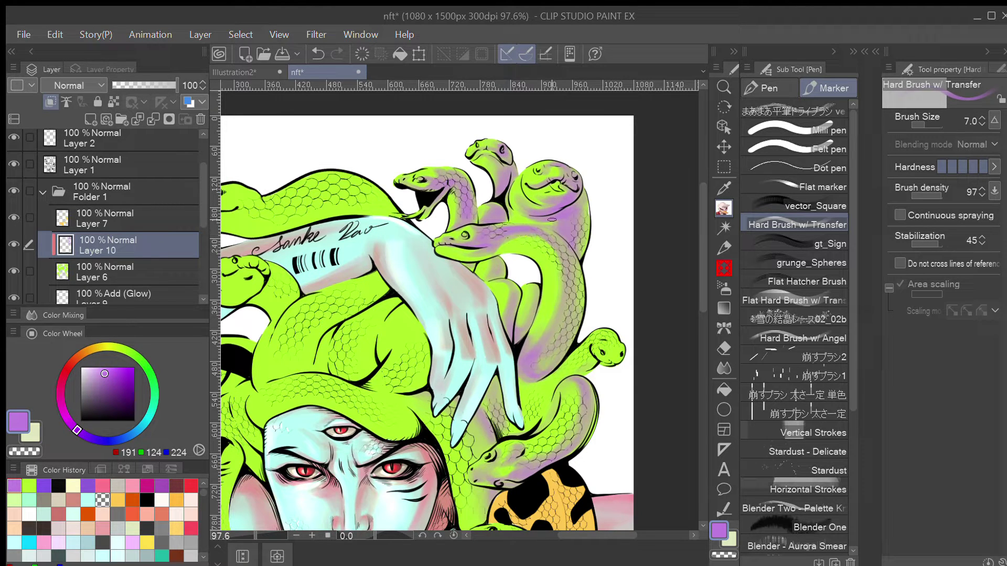
scroll(559, 224, "down", 4)
scroll(593, 317, "up", 4)
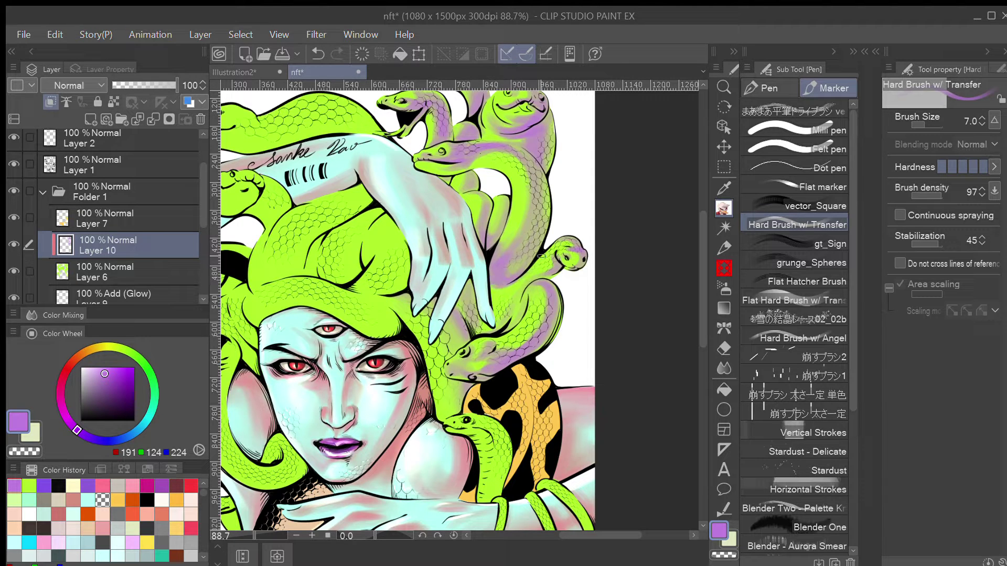
left_click_drag(511, 300, 499, 316)
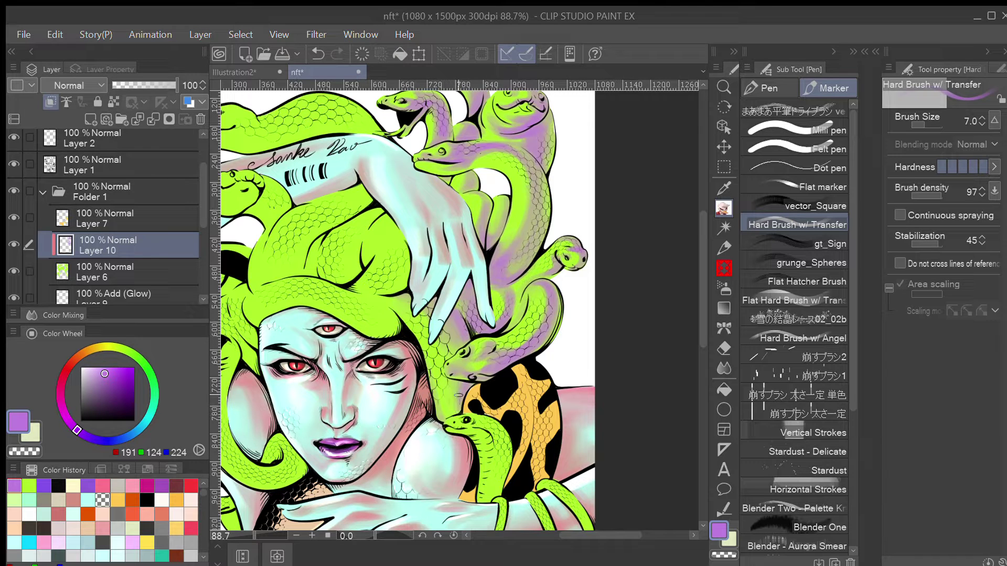
Shade the coils behind the wrist with purple strokes, using marker size 8
scroll(452, 394, "down", 5)
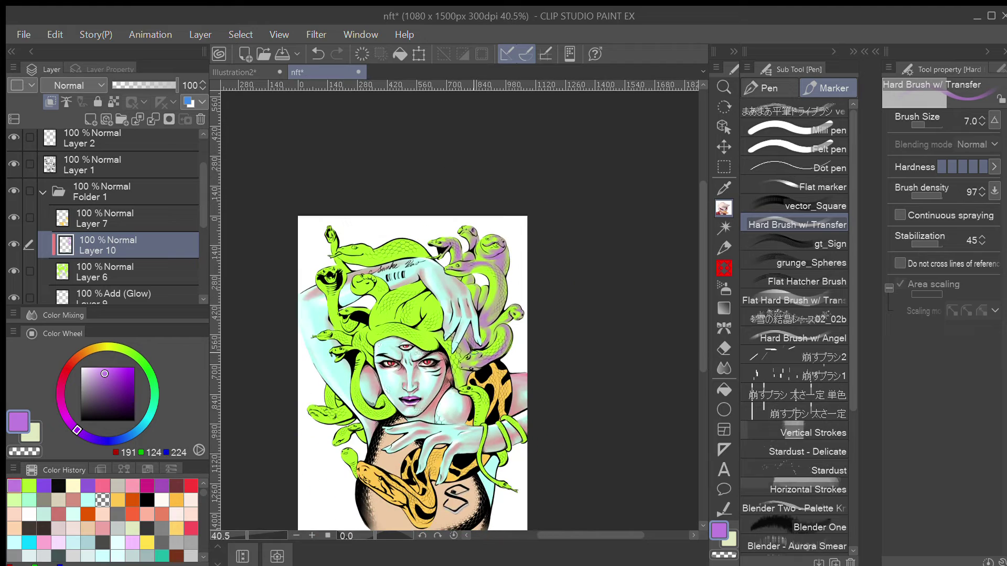
scroll(473, 352, "up", 5)
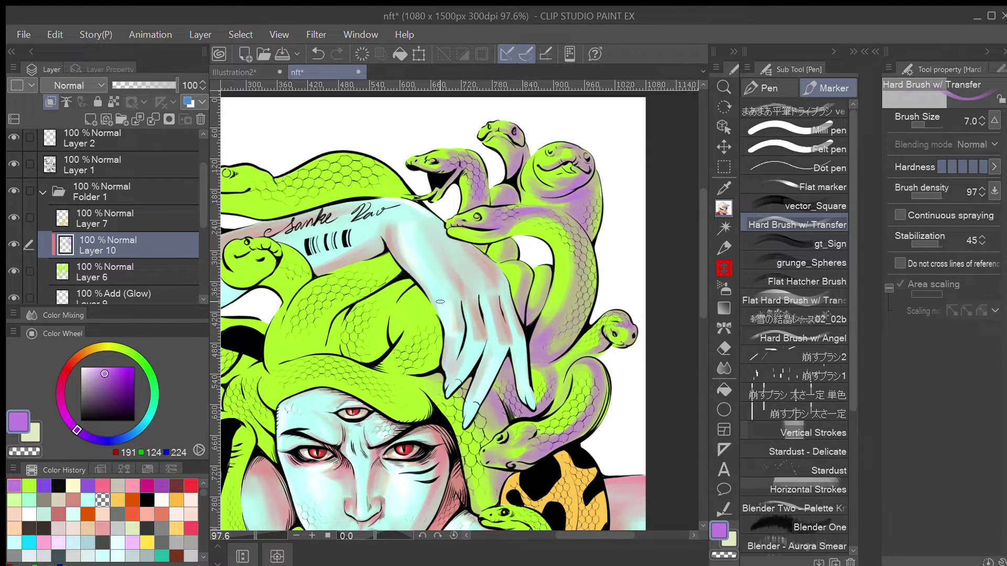
key("bracketright")
key("ctrl+z")
left_click_drag(388, 371, 435, 370)
left_click_drag(440, 325, 398, 372)
mouse_move(433, 316)
left_mouse_down()
mouse_move(402, 367)
mouse_move(440, 308)
mouse_move(394, 356)
mouse_move(429, 305)
mouse_move(405, 336)
mouse_move(445, 313)
mouse_move(417, 374)
mouse_move(441, 355)
mouse_move(412, 373)
mouse_move(434, 349)
mouse_move(424, 368)
mouse_move(398, 374)
mouse_move(441, 329)
mouse_move(431, 347)
left_mouse_up()
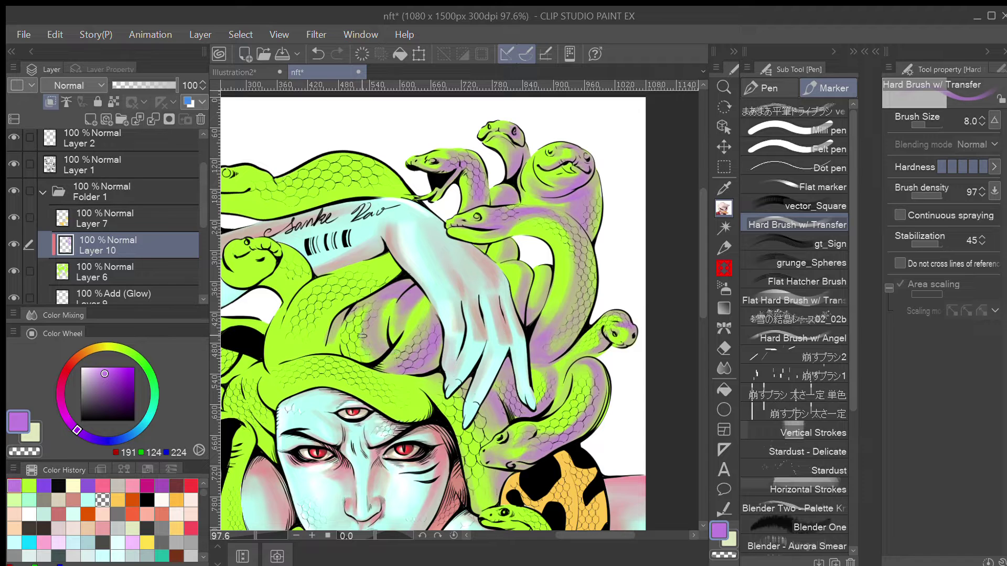
Lasso the dark recesses between the coils behind the wrist and fill them with purple
left_click(723, 166)
left_click(759, 187)
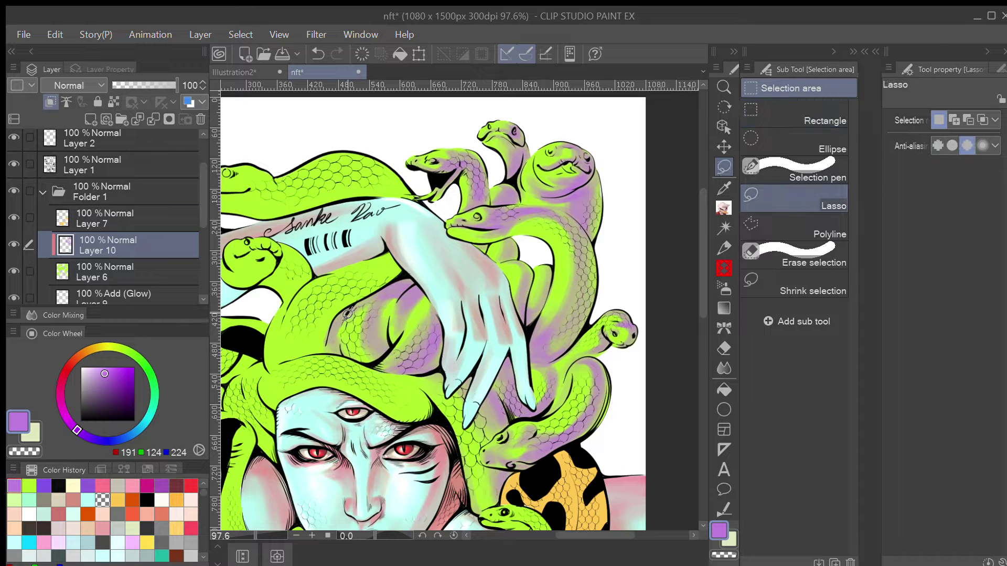
mouse_move(347, 313)
left_mouse_down()
mouse_move(341, 356)
mouse_move(329, 360)
mouse_move(324, 334)
mouse_move(347, 307)
mouse_move(408, 286)
mouse_move(411, 269)
left_mouse_up()
left_click(450, 382)
key("ctrl+d")
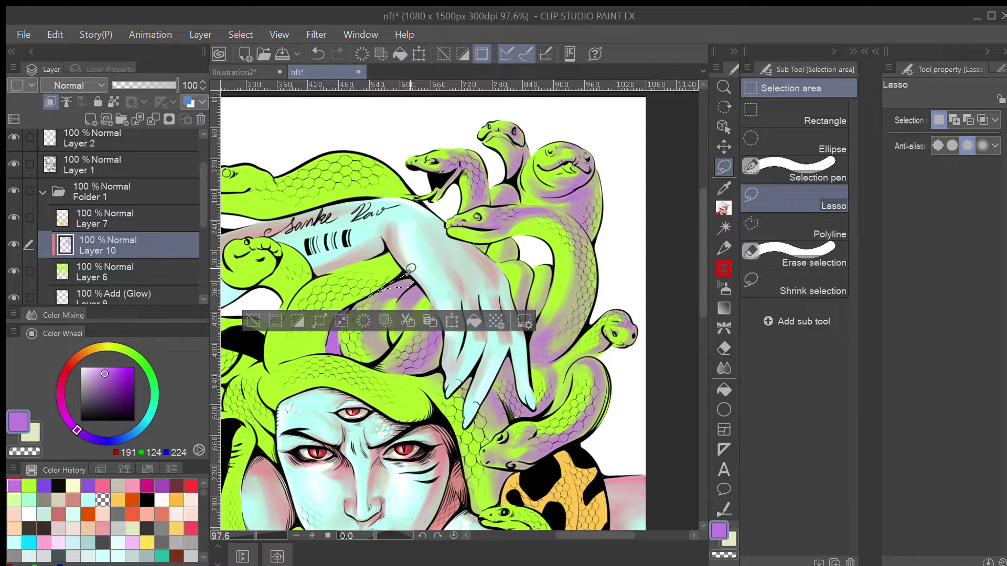
left_click(473, 314)
key("ctrl+d")
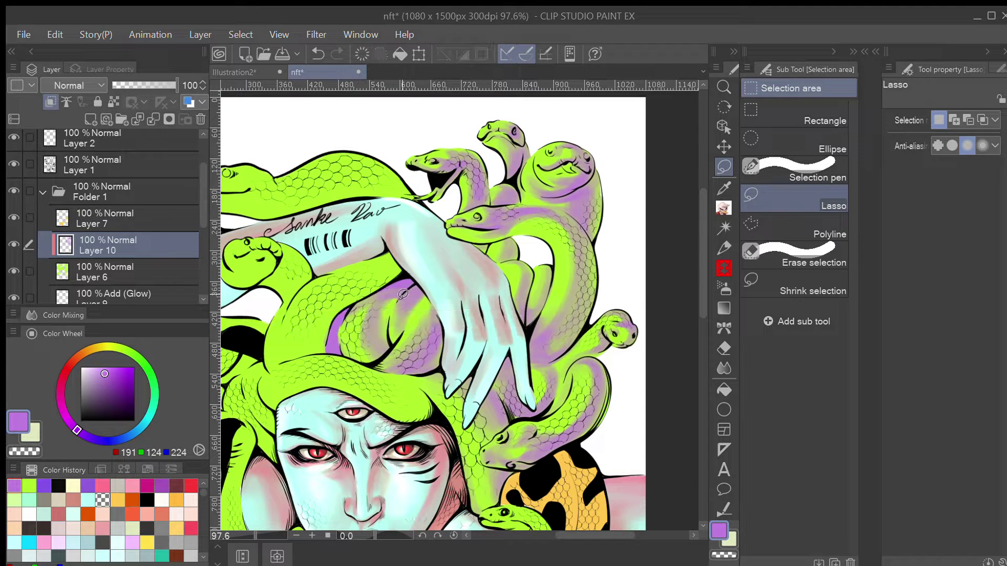
Lasso small shadow areas along the coils beside the hand and between the fingers, and fill them with purple
left_click_drag(409, 292, 424, 293)
mouse_move(411, 282)
left_mouse_down()
mouse_move(440, 318)
mouse_move(444, 343)
mouse_move(441, 367)
mouse_move(420, 375)
left_mouse_up()
key("ctrl+d")
key("ctrl+d")
left_click_drag(469, 385, 472, 377)
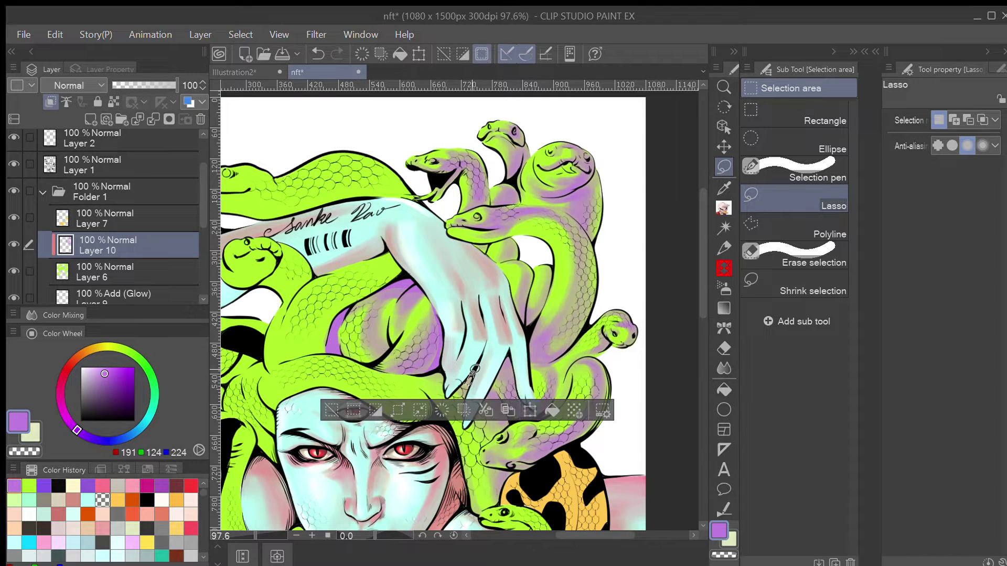
left_click(532, 410)
key("ctrl+d")
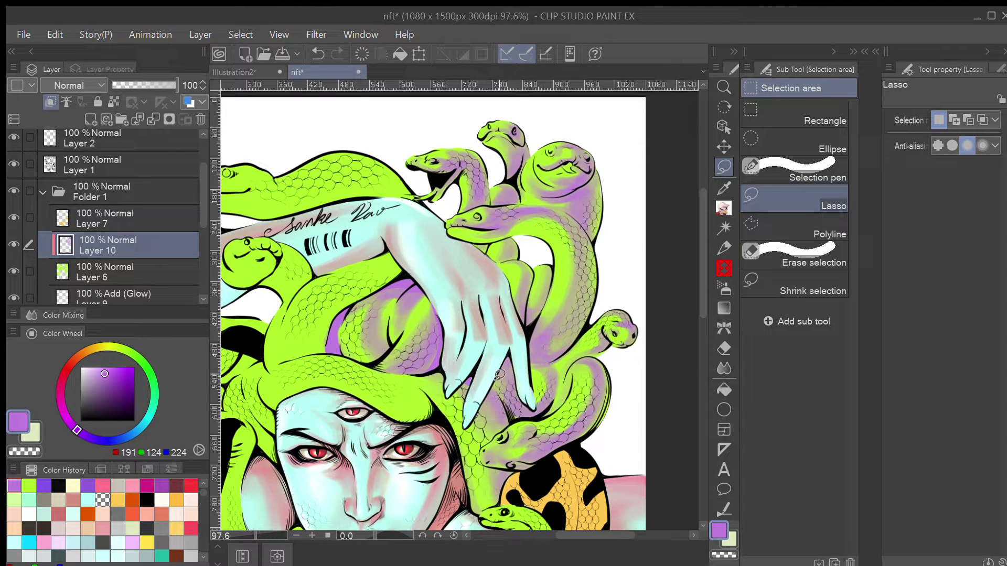
mouse_move(489, 395)
left_mouse_down()
mouse_move(504, 418)
mouse_move(493, 387)
left_mouse_up()
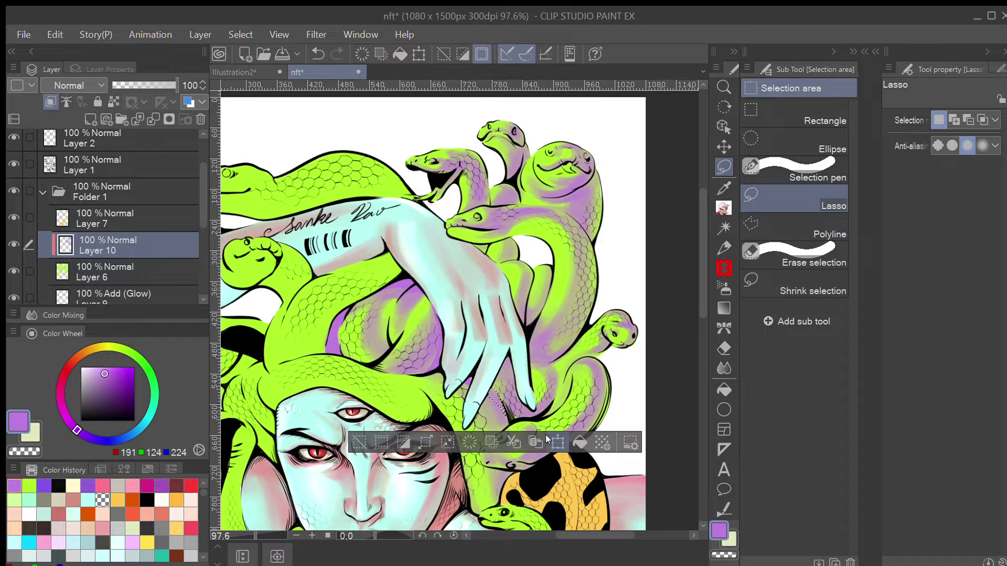
key("ctrl+d")
Lasso the part of the snake coil directly beneath the tattooed forearm and fill it with purple
left_click(724, 209)
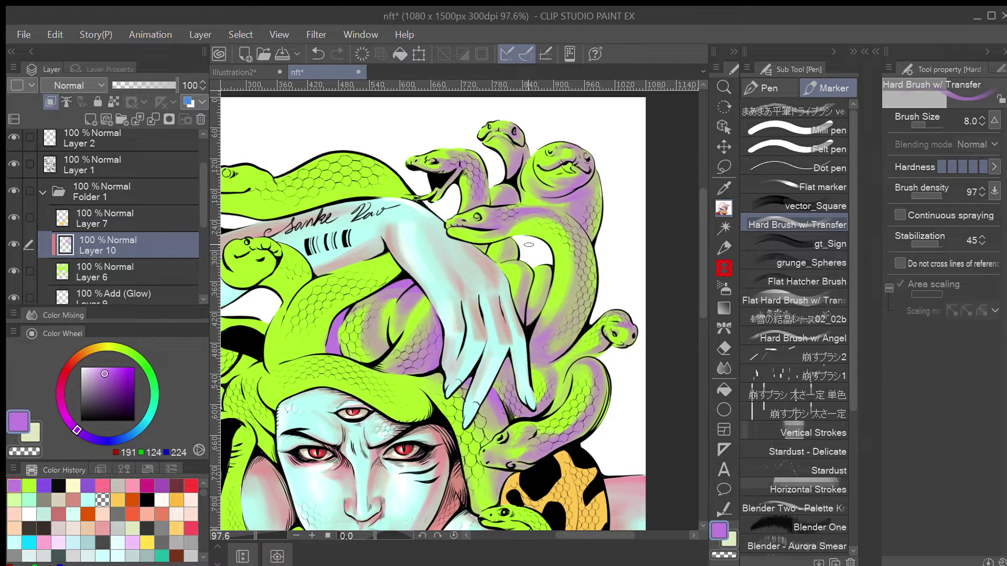
key("m")
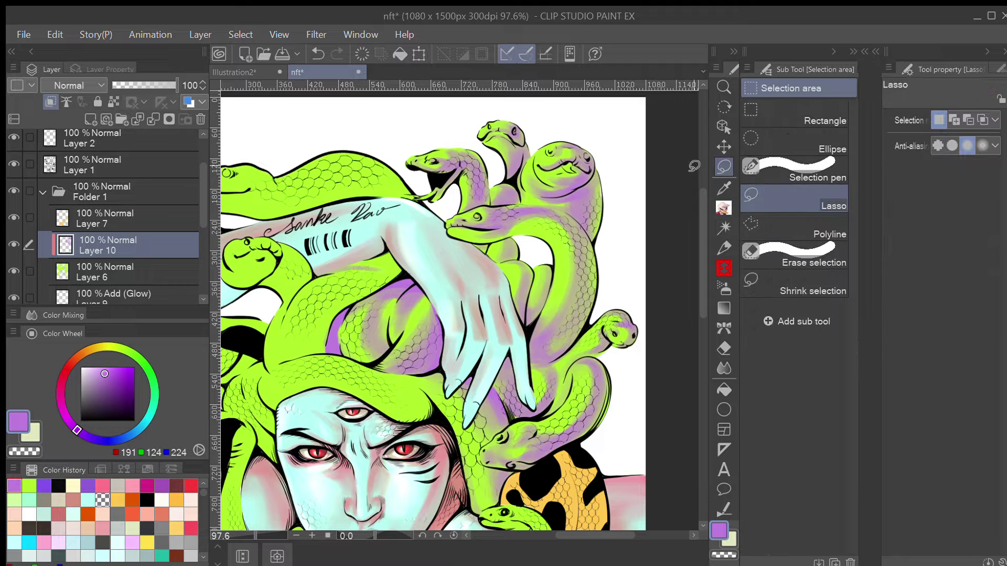
mouse_move(315, 278)
left_mouse_down()
mouse_move(362, 270)
mouse_move(386, 282)
mouse_move(403, 273)
mouse_move(386, 249)
mouse_move(348, 263)
left_mouse_up()
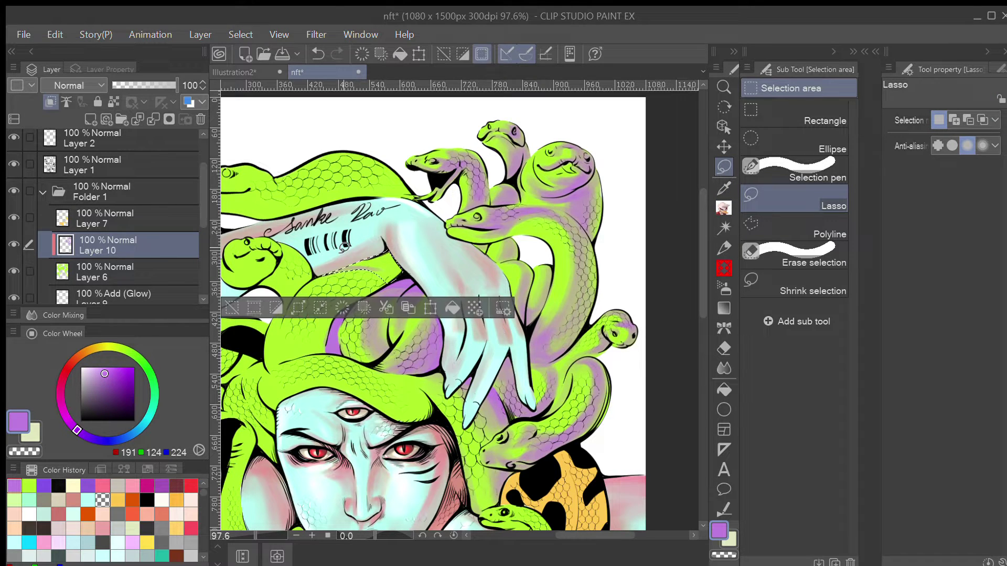
key("ctrl+d")
Build up purple shading over the coil beneath the forearm, raising the Hard Brush w/ Transfer marker size to 10
left_click(724, 207)
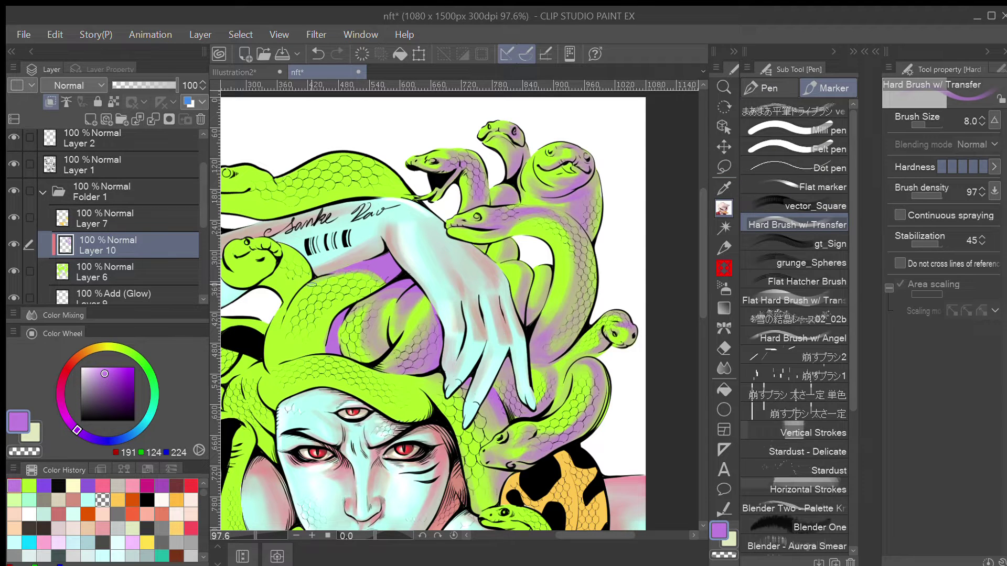
mouse_move(311, 284)
left_mouse_down()
mouse_move(345, 271)
mouse_move(380, 282)
left_mouse_up()
left_click_drag(307, 326, 370, 278)
key("]")
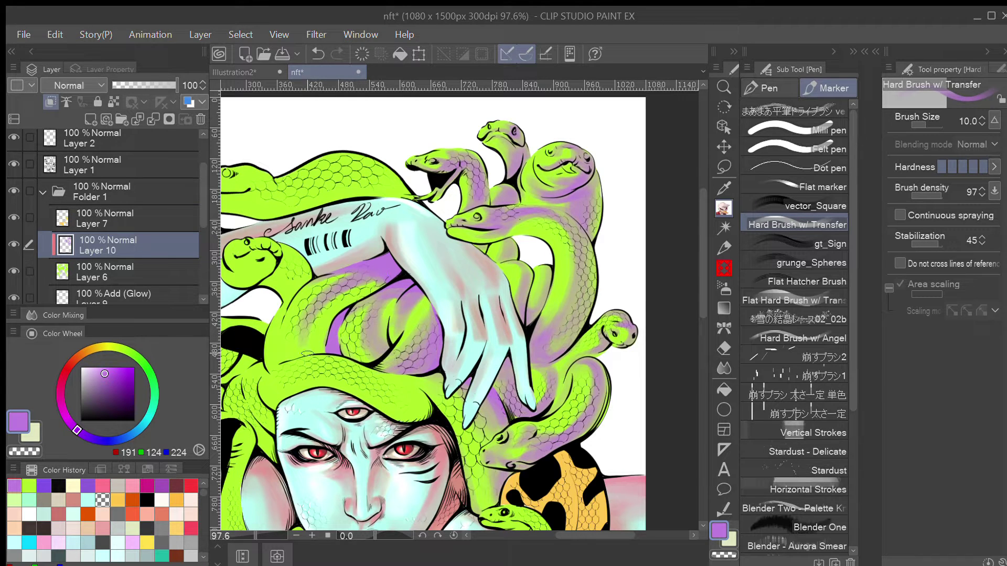
left_click_drag(308, 350, 379, 285)
left_click_drag(318, 315, 363, 285)
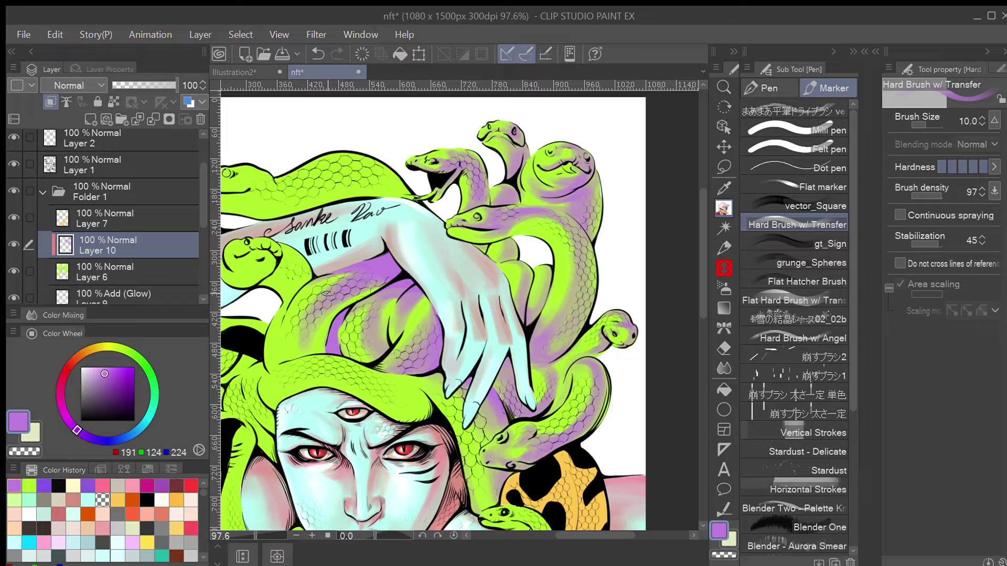
key("ctrl+z")
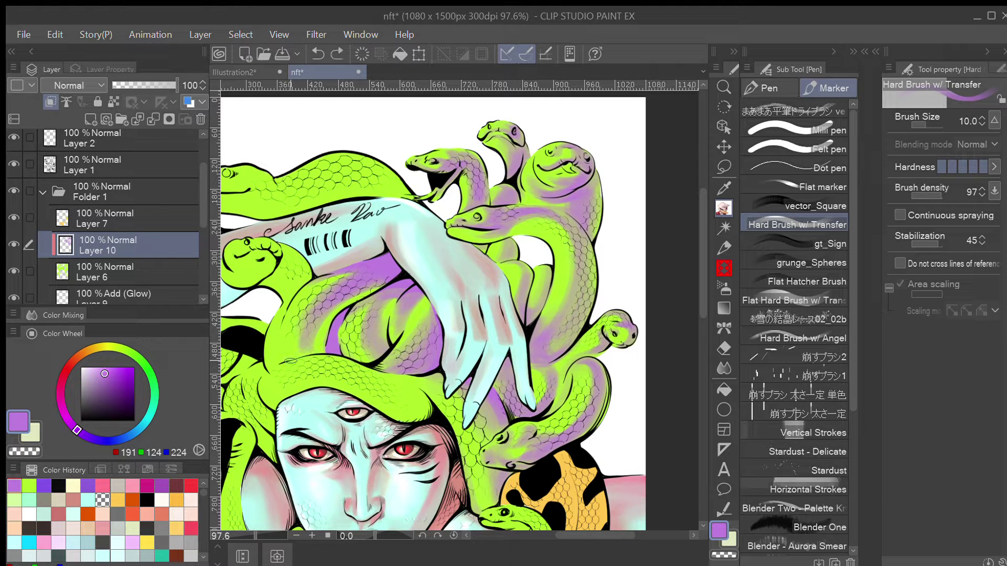
mouse_move(290, 362)
left_mouse_down()
mouse_move(314, 352)
mouse_move(314, 330)
mouse_move(313, 346)
mouse_move(379, 286)
mouse_move(338, 306)
mouse_move(386, 274)
left_mouse_up()
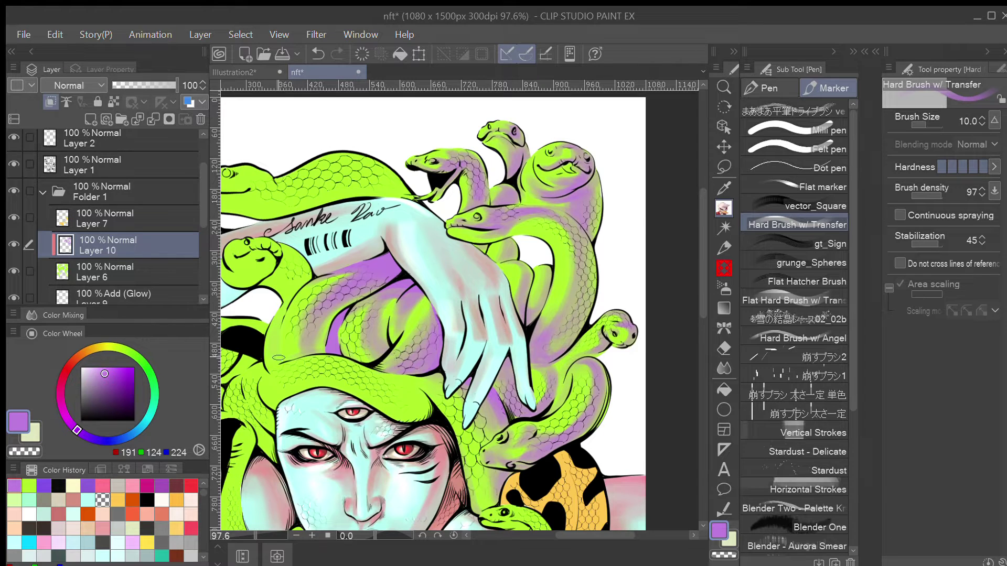
Undo the stray stroke and add purple along the outer edge of the coil beneath the forearm
left_click_drag(277, 302, 295, 285)
key("ctrl+z")
key("asciicircum")
key("asciicircum")
key("asciicircum")
key("asciicircum")
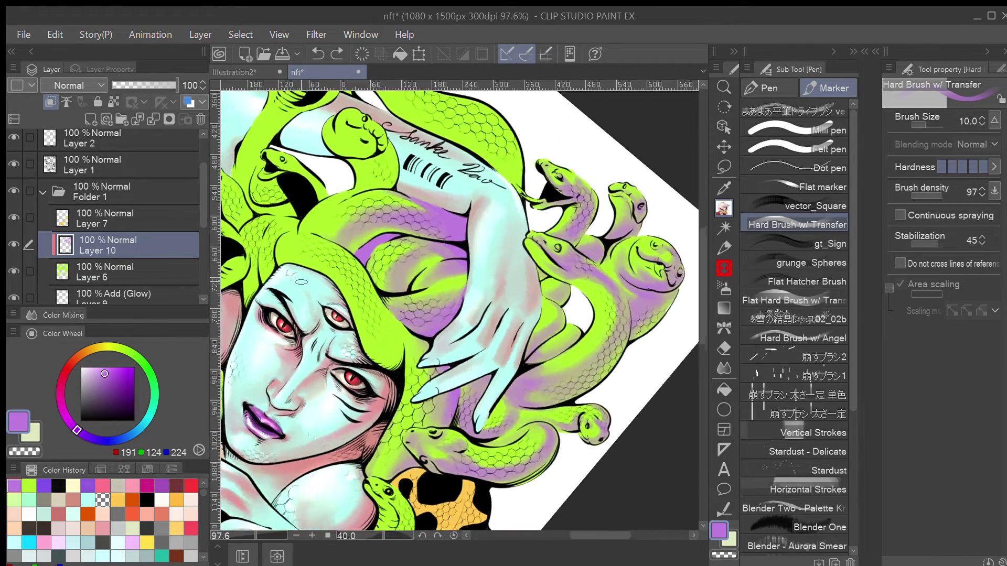
mouse_move(347, 190)
left_mouse_down()
mouse_move(327, 204)
mouse_move(345, 190)
left_mouse_up()
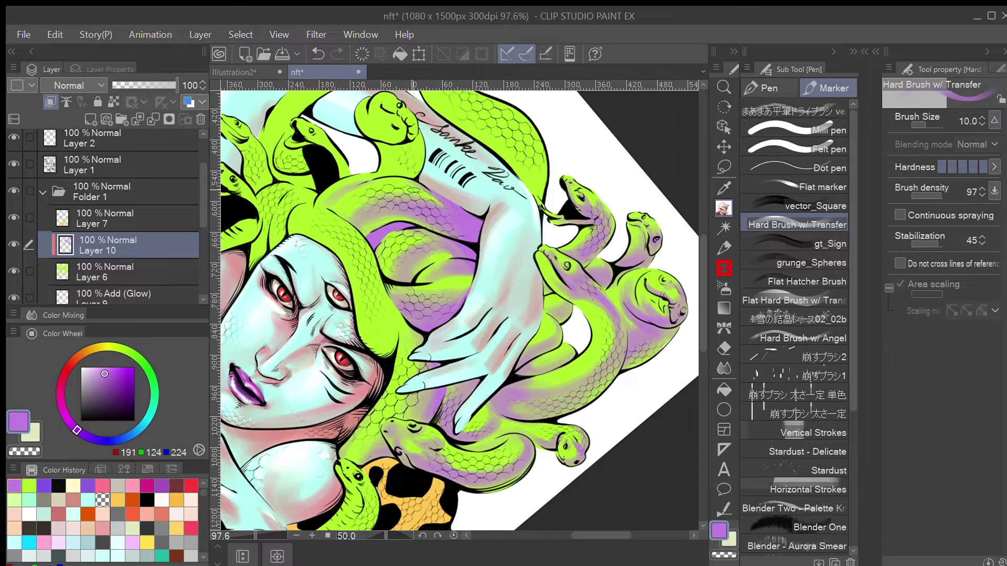
Shade the hood and neck of the snake on the shoulder and its body crossing the wrist in purple, using marker size 7
key("minus")
key("minus")
key("minus")
key("minus")
key("minus")
key("minus")
key("minus")
scroll(546, 238, "down", 3)
scroll(545, 238, "down", 3)
key("minus")
key("minus")
key("minus")
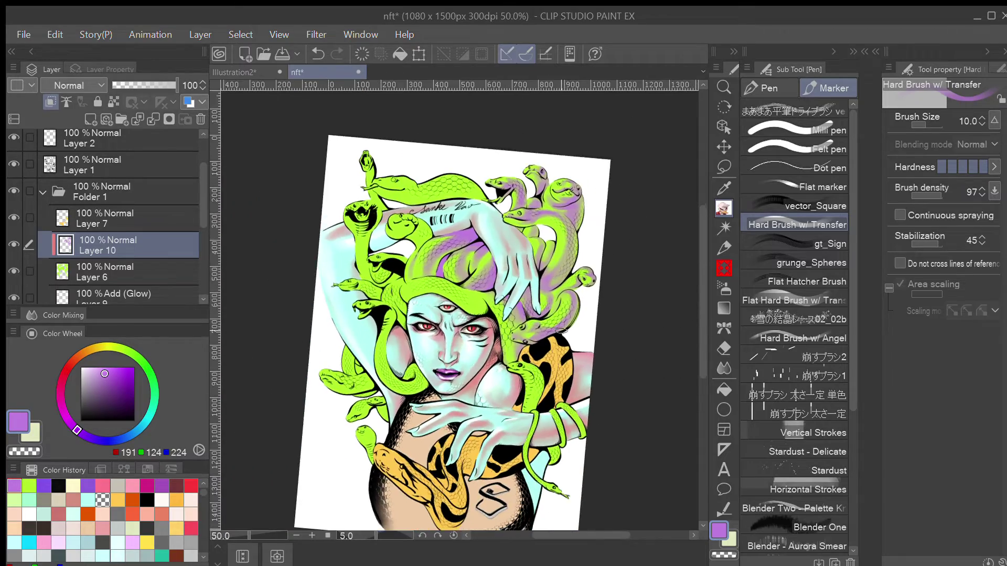
scroll(551, 401, "up", 6)
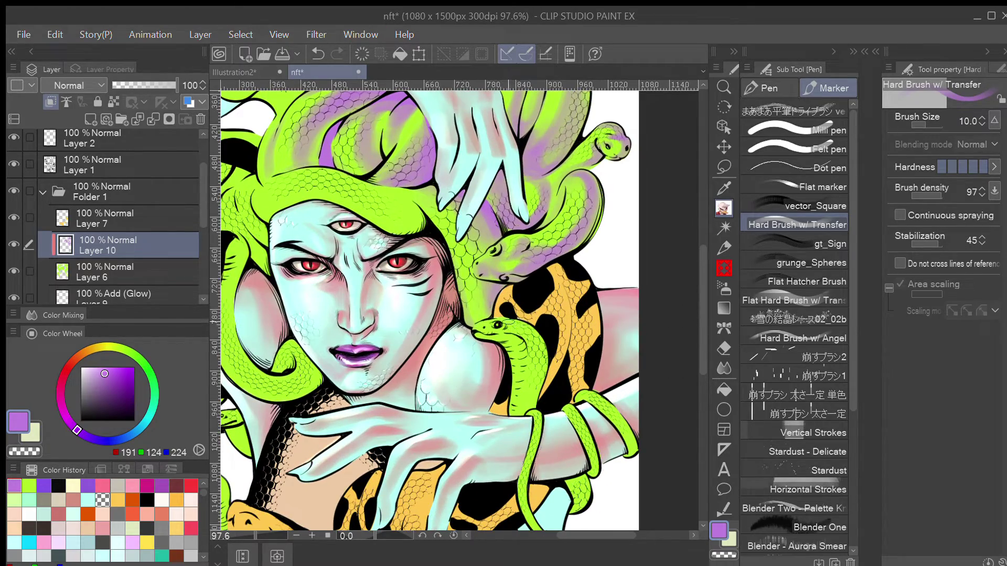
mouse_move(519, 324)
left_mouse_down()
mouse_move(541, 349)
mouse_move(526, 399)
left_mouse_up()
left_click_drag(531, 324, 523, 378)
key("[")
key("[")
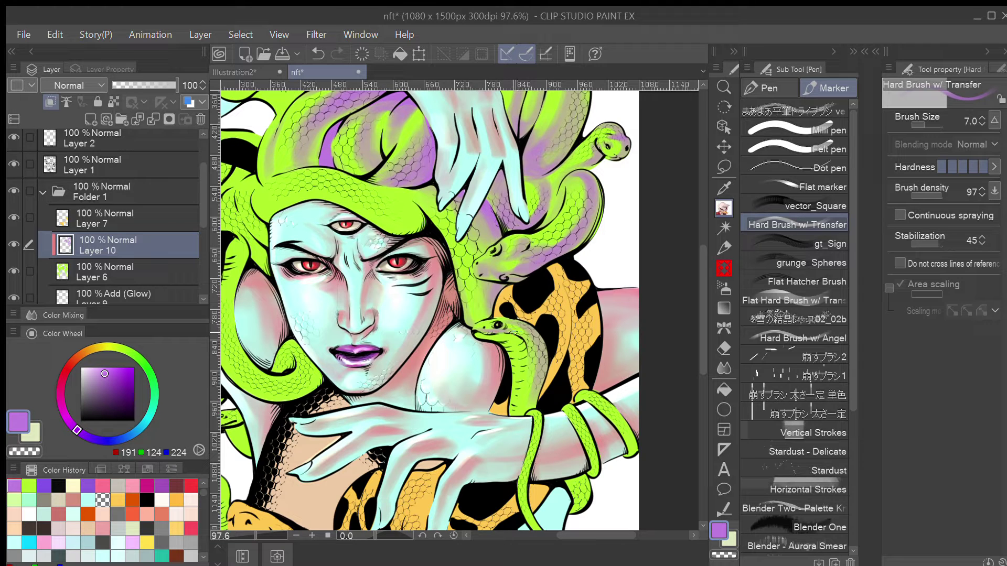
mouse_move(523, 334)
left_mouse_down()
mouse_move(536, 386)
mouse_move(533, 340)
mouse_move(525, 384)
mouse_move(544, 349)
mouse_move(531, 362)
mouse_move(527, 412)
left_mouse_up()
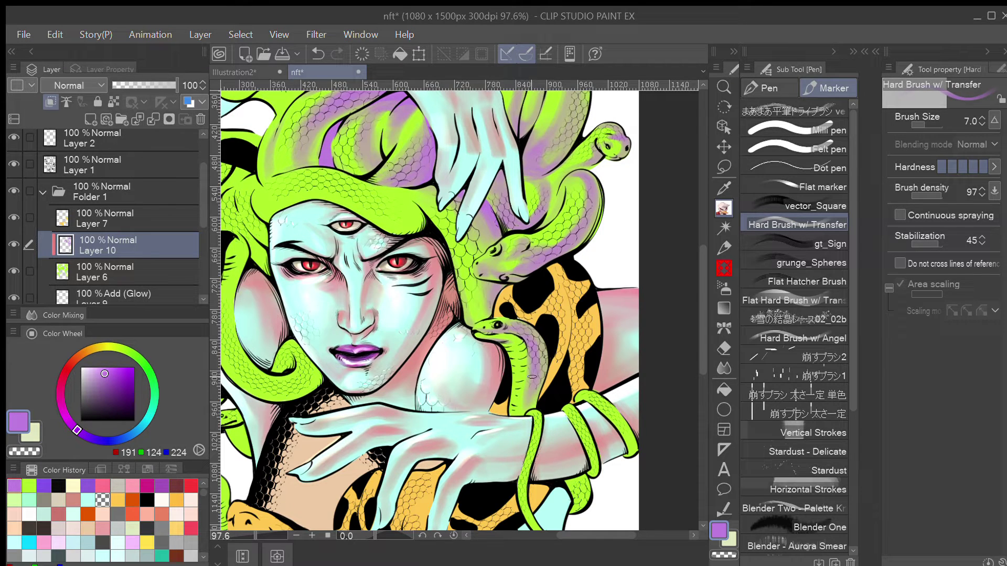
mouse_move(533, 409)
left_mouse_down()
mouse_move(529, 380)
mouse_move(522, 403)
mouse_move(532, 393)
mouse_move(541, 426)
mouse_move(531, 520)
left_mouse_up()
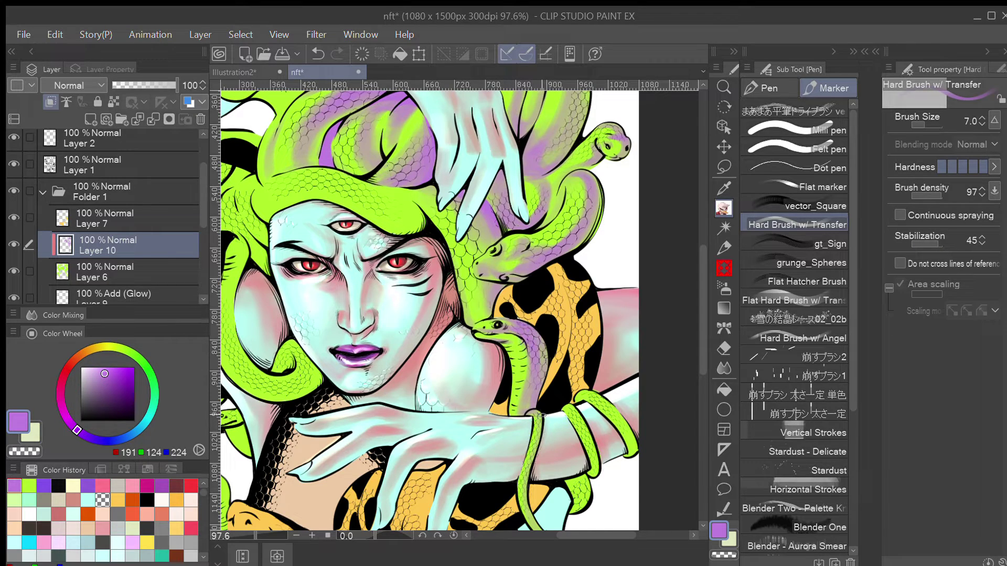
Shade the thin snake hanging from the wrist and the snake coil behind the forearm in purple with the size 7 marker
left_click_drag(543, 415, 504, 338)
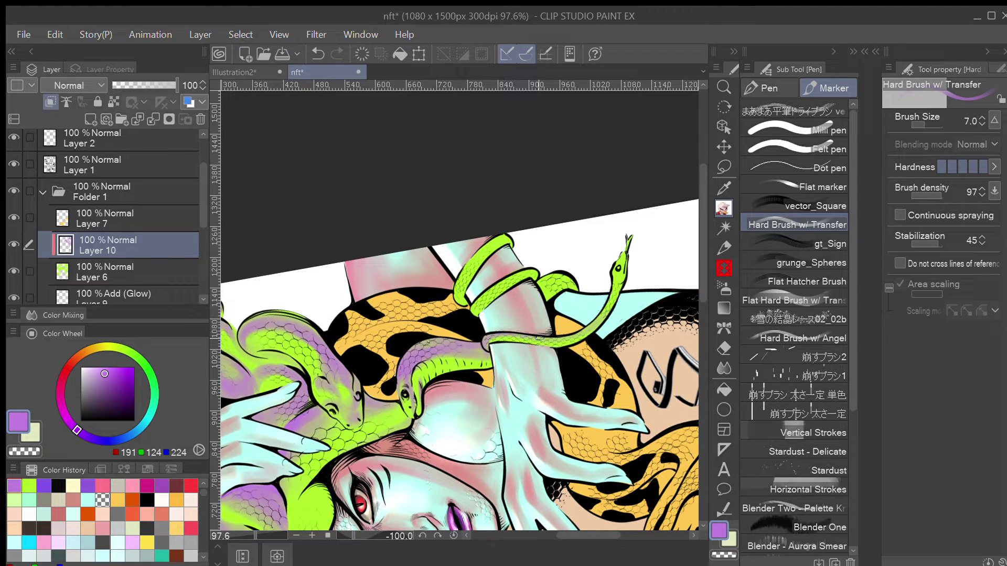
mouse_move(594, 307)
left_mouse_down()
mouse_move(553, 425)
mouse_move(587, 416)
left_mouse_up()
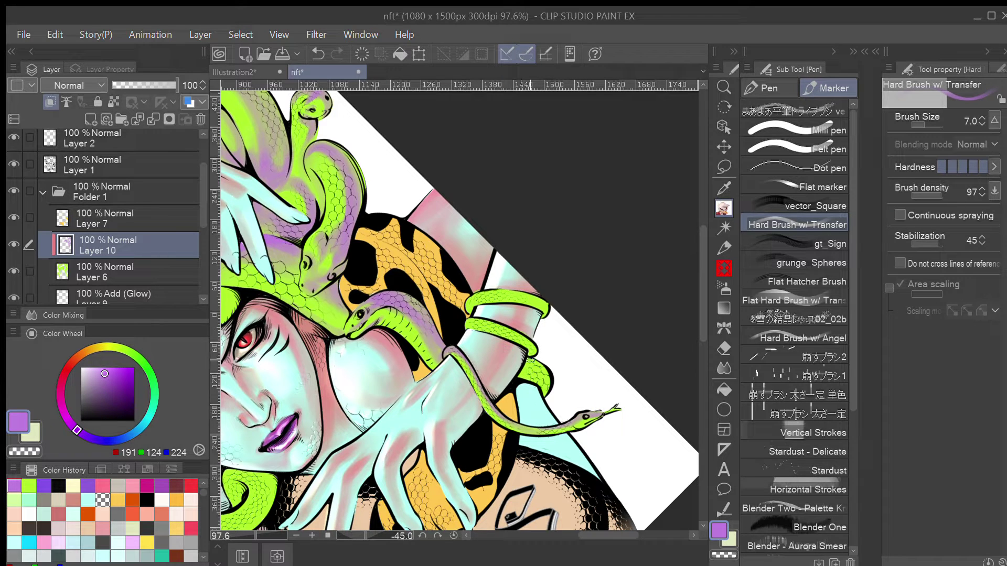
mouse_move(536, 369)
left_mouse_down()
mouse_move(548, 395)
mouse_move(535, 378)
mouse_move(545, 395)
mouse_move(536, 375)
mouse_move(542, 397)
mouse_move(541, 330)
mouse_move(531, 359)
left_mouse_up()
key("c")
key("c")
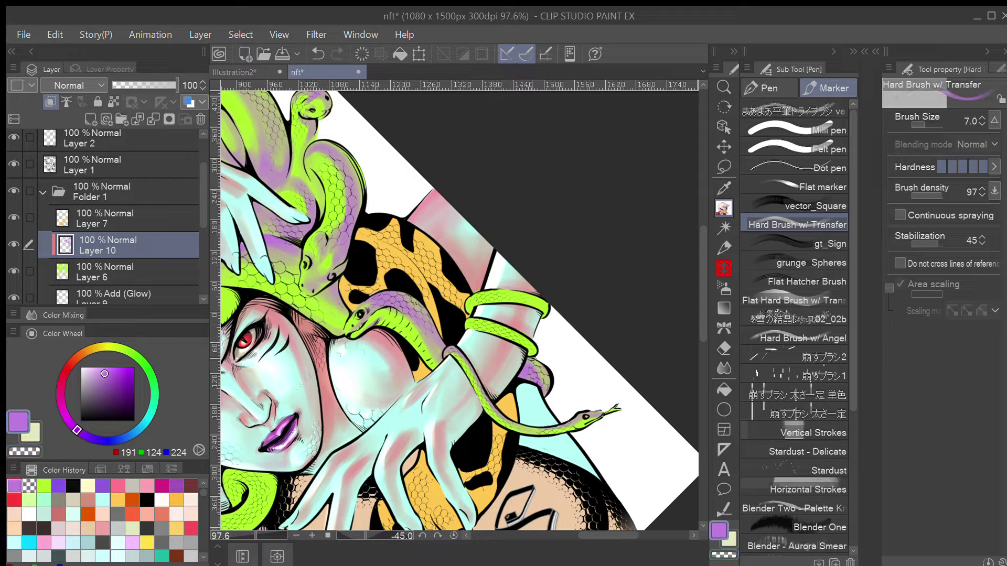
Add purple shading along the snake coils wrapped around the forearm above the wrist
key("asciicircum")
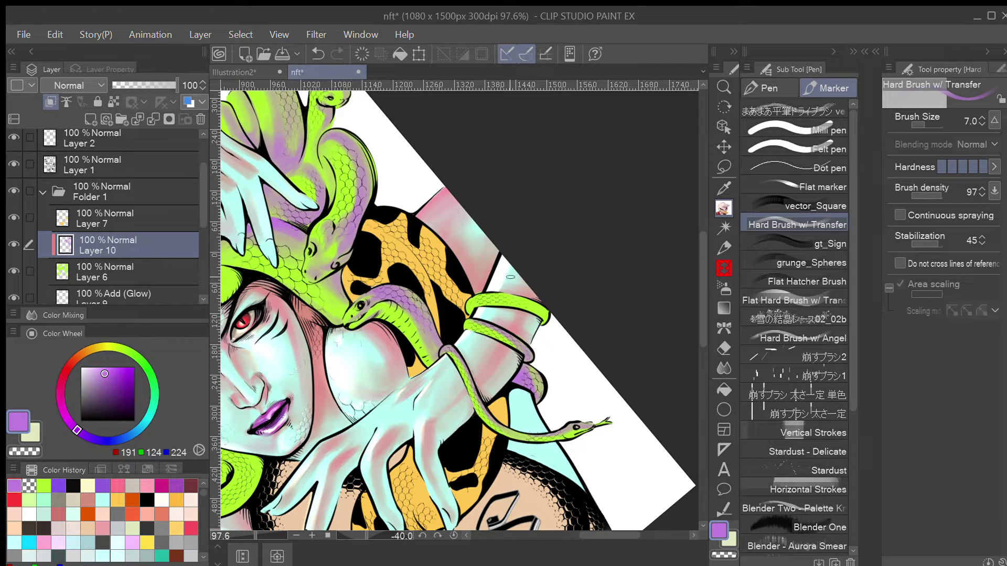
key("minus")
key("minus")
key("minus")
key("minus")
key("minus")
mouse_move(478, 289)
left_mouse_down()
mouse_move(518, 275)
mouse_move(488, 285)
mouse_move(519, 272)
mouse_move(502, 281)
mouse_move(536, 278)
mouse_move(491, 290)
mouse_move(534, 280)
left_mouse_up()
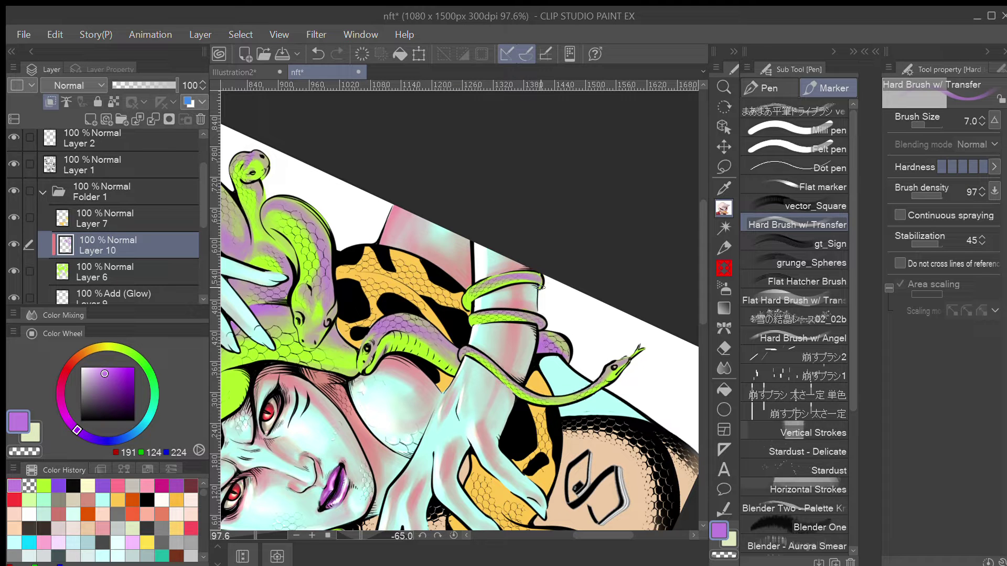
key("asciicircum")
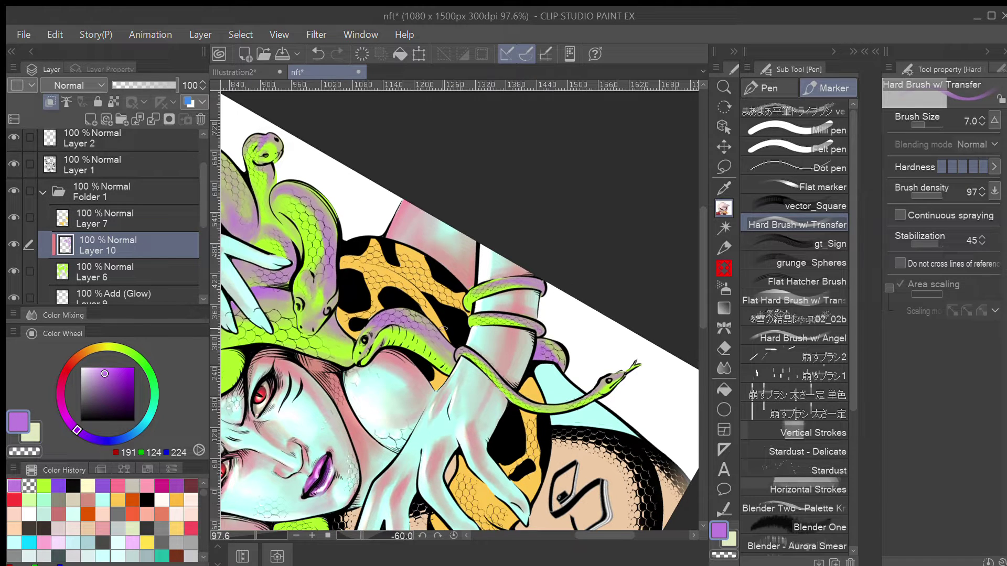
key("asciicircum")
key("asciicircum")
key("asciicircum")
key("asciicircum")
key("asciicircum")
key("asciicircum")
key("asciicircum")
key("asciicircum")
key("asciicircum")
key("asciicircum")
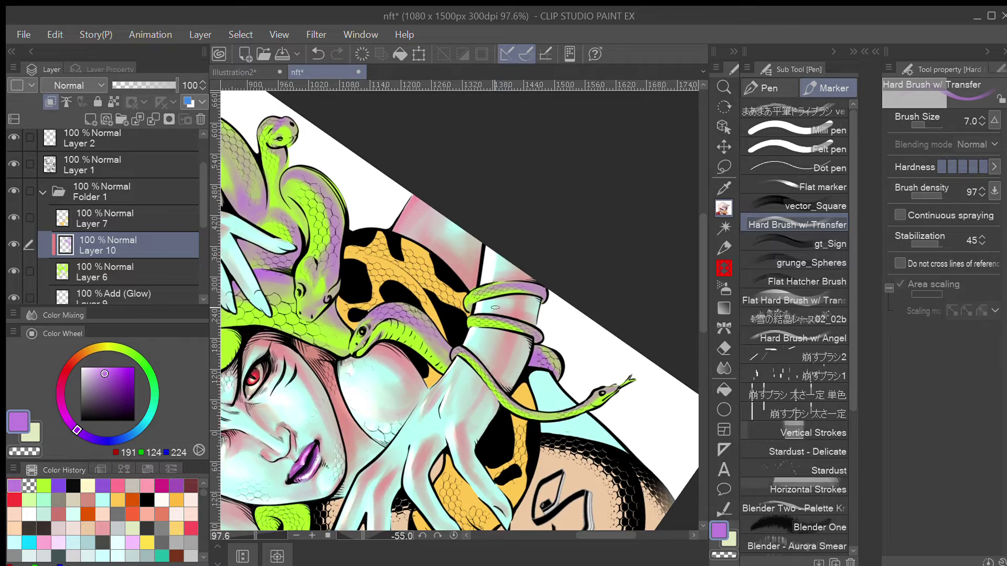
Shade the open-mouthed snake beside the cheek in purple, from its head along the neck and down the body
scroll(510, 316, "down", 3)
key("asciicircum")
key("asciicircum")
scroll(498, 335, "up", 2)
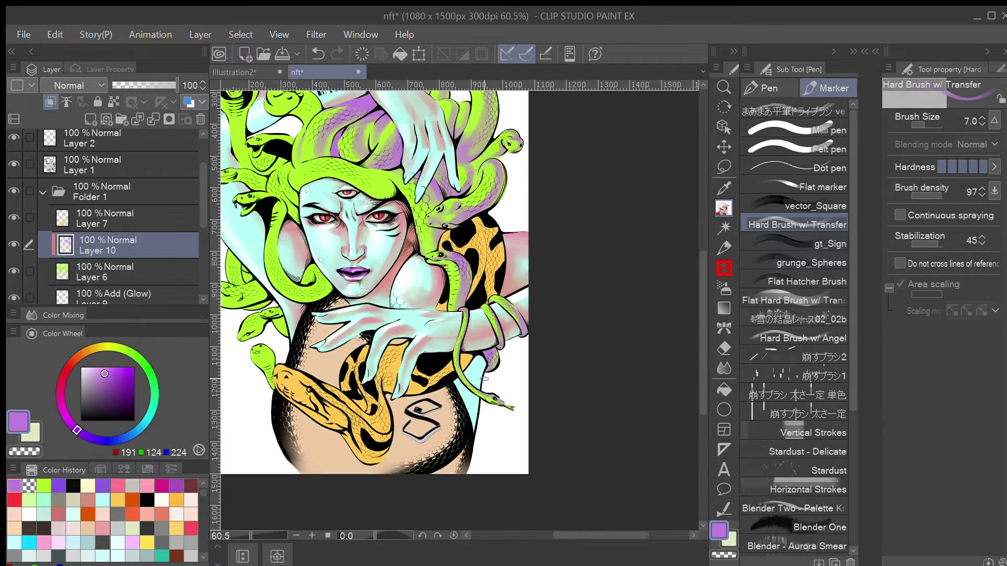
scroll(488, 330, "down", 1)
left_click_drag(485, 378, 534, 425)
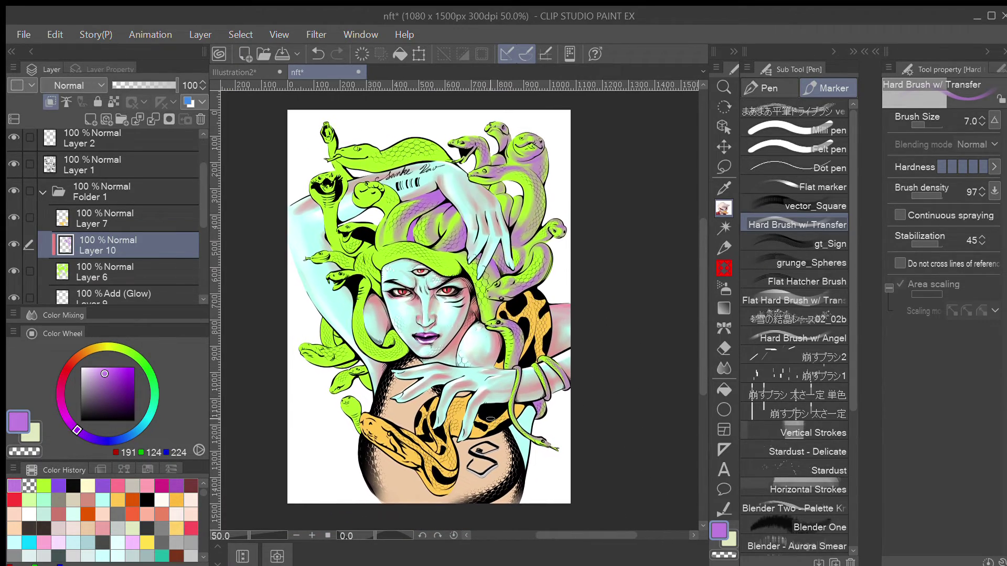
scroll(489, 418, "up", 3)
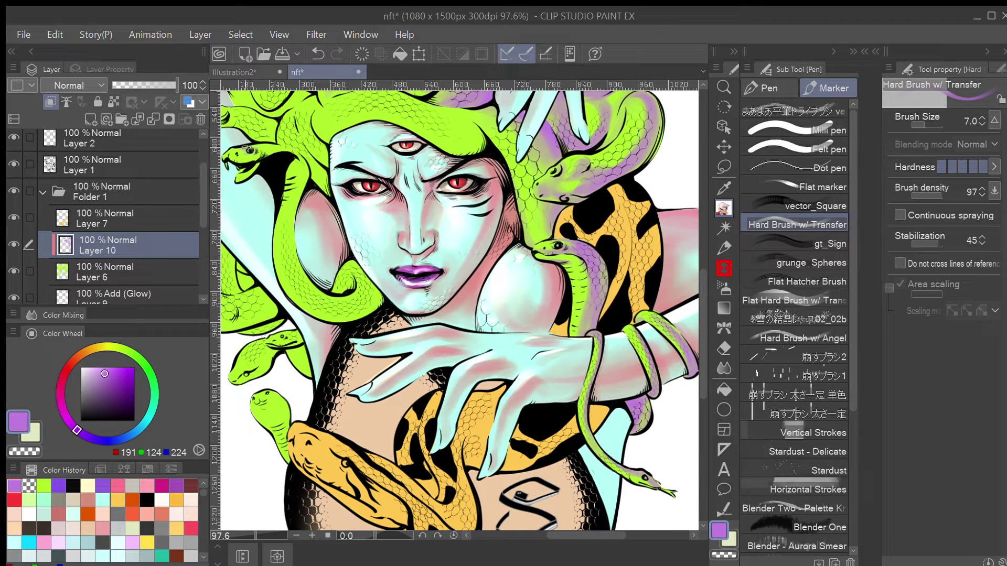
mouse_move(249, 151)
left_mouse_down()
mouse_move(276, 145)
mouse_move(258, 149)
mouse_move(297, 153)
mouse_move(261, 153)
mouse_move(291, 152)
mouse_move(304, 169)
left_mouse_up()
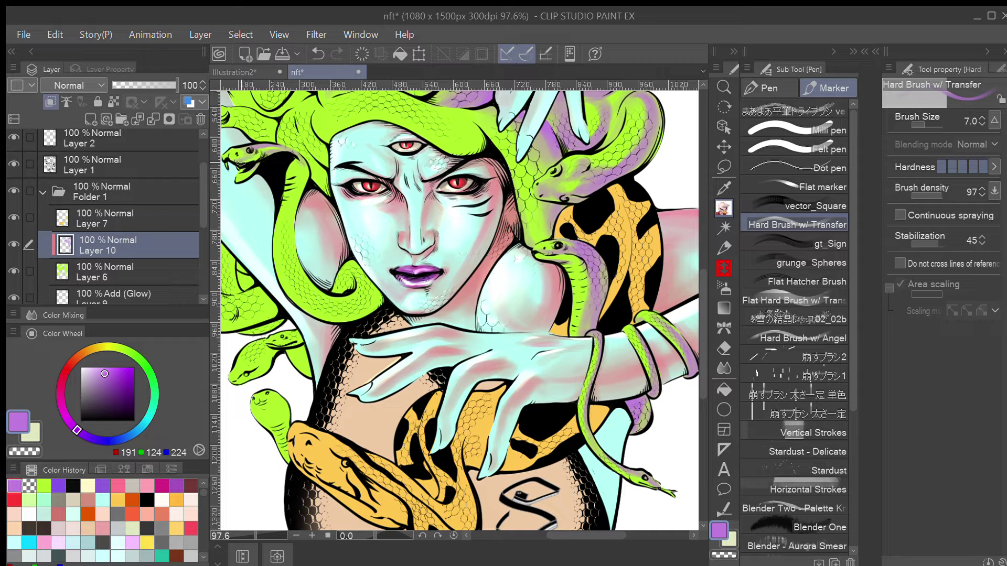
mouse_move(250, 151)
left_mouse_down()
mouse_move(300, 138)
mouse_move(293, 153)
mouse_move(304, 177)
mouse_move(289, 244)
mouse_move(305, 290)
mouse_move(325, 305)
mouse_move(358, 284)
left_mouse_up()
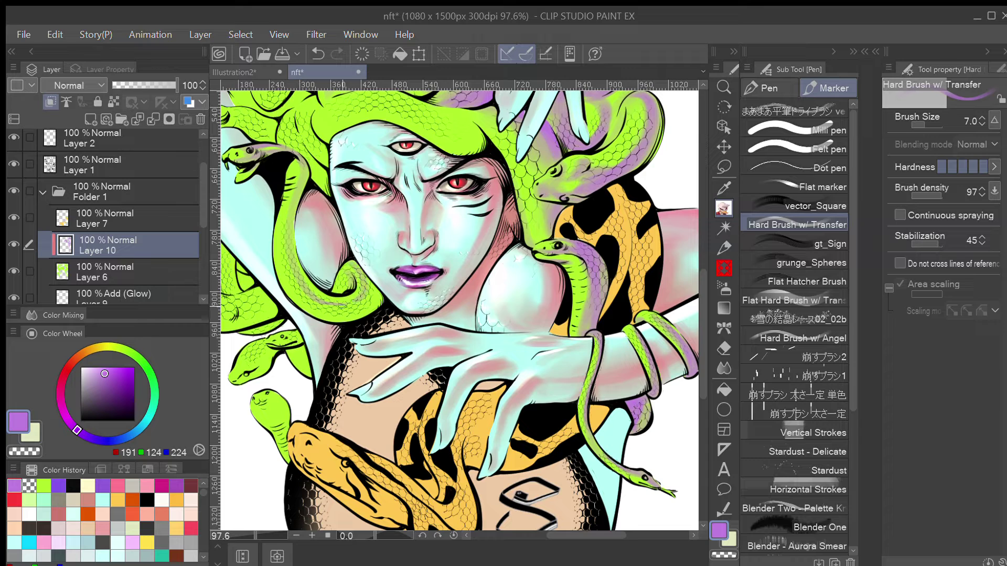
mouse_move(289, 222)
left_mouse_down()
mouse_move(292, 273)
mouse_move(336, 309)
mouse_move(365, 296)
left_mouse_up()
mouse_move(287, 238)
left_mouse_down()
mouse_move(307, 294)
mouse_move(336, 312)
left_mouse_up()
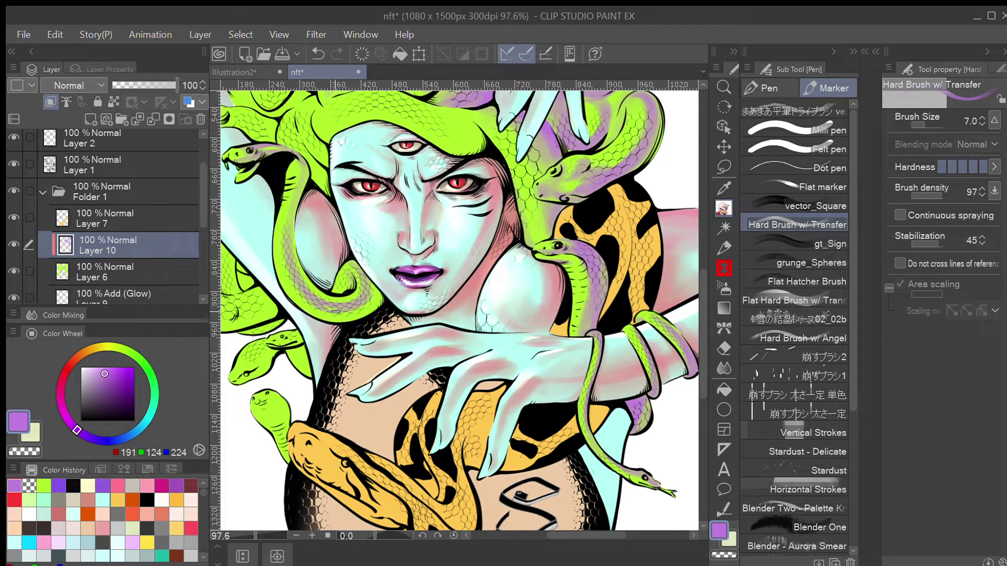
Raise the marker size to 8 and build up purple on the curled end of the snake beside the jaw
key("bracketright")
key("asciicircum")
key("asciicircum")
key("asciicircum")
key("asciicircum")
key("asciicircum")
mouse_move(331, 175)
left_mouse_down()
mouse_move(326, 232)
mouse_move(355, 263)
mouse_move(390, 240)
mouse_move(372, 236)
mouse_move(385, 250)
mouse_move(374, 230)
mouse_move(377, 262)
mouse_move(368, 260)
mouse_move(314, 211)
mouse_move(341, 264)
mouse_move(384, 271)
left_mouse_up()
key("minus")
key("minus")
key("minus")
key("minus")
key("minus")
key("minus")
key("minus")
key("minus")
key("minus")
key("minus")
key("minus")
key("minus")
key("minus")
key("minus")
key("minus")
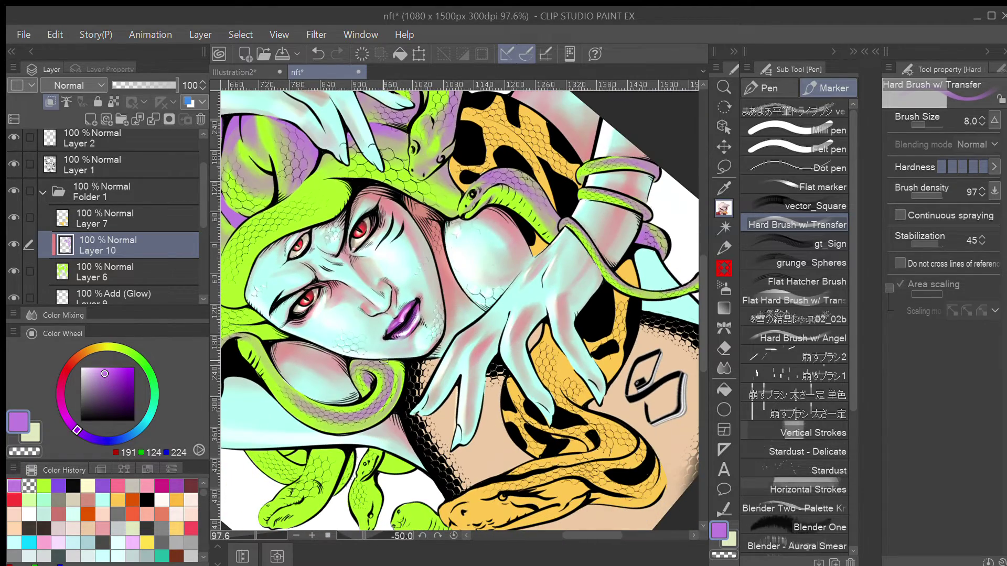
mouse_move(387, 362)
left_mouse_down()
mouse_move(388, 405)
mouse_move(362, 419)
mouse_move(389, 399)
mouse_move(400, 367)
mouse_move(396, 412)
mouse_move(398, 397)
left_mouse_up()
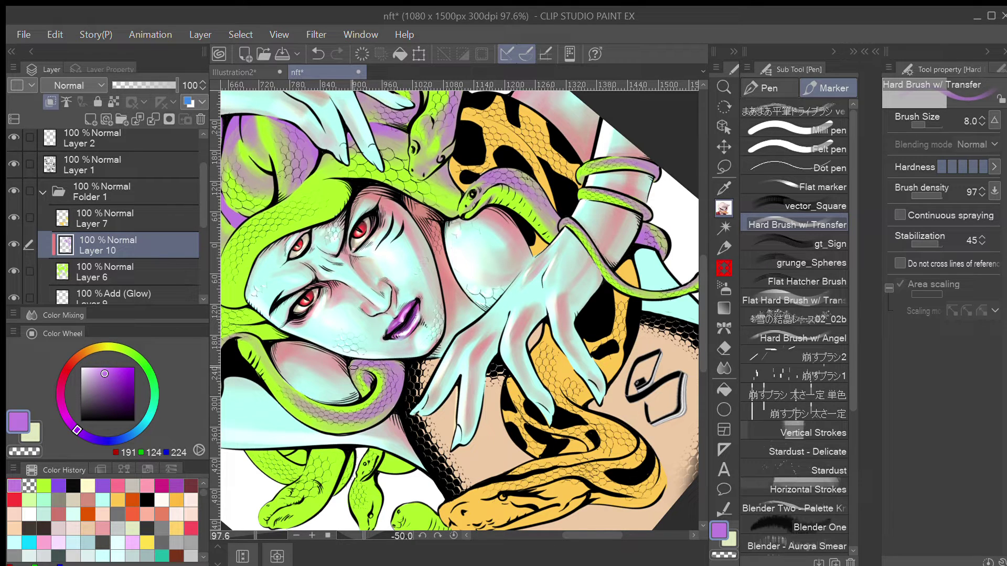
left_click_drag(350, 364, 355, 387)
Lasso the shadowed part of the snake body beside the temple and fill it with purple
key("asciicircum")
key("asciicircum")
key("asciicircum")
key("asciicircum")
key("asciicircum")
key("asciicircum")
key("asciicircum")
key("asciicircum")
key("asciicircum")
key("asciicircum")
key("asciicircum")
key("asciicircum")
left_click_drag(427, 258, 484, 363)
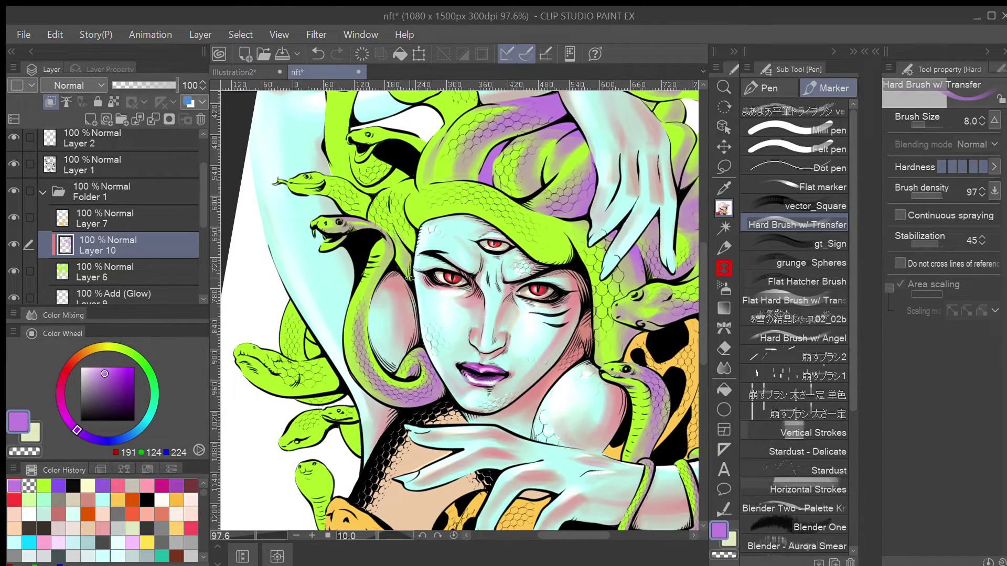
key("m")
mouse_move(395, 229)
left_mouse_down()
mouse_move(413, 256)
mouse_move(415, 285)
mouse_move(398, 265)
mouse_move(392, 213)
mouse_move(413, 254)
mouse_move(413, 193)
left_mouse_up()
left_click(489, 306)
key("ctrl+d")
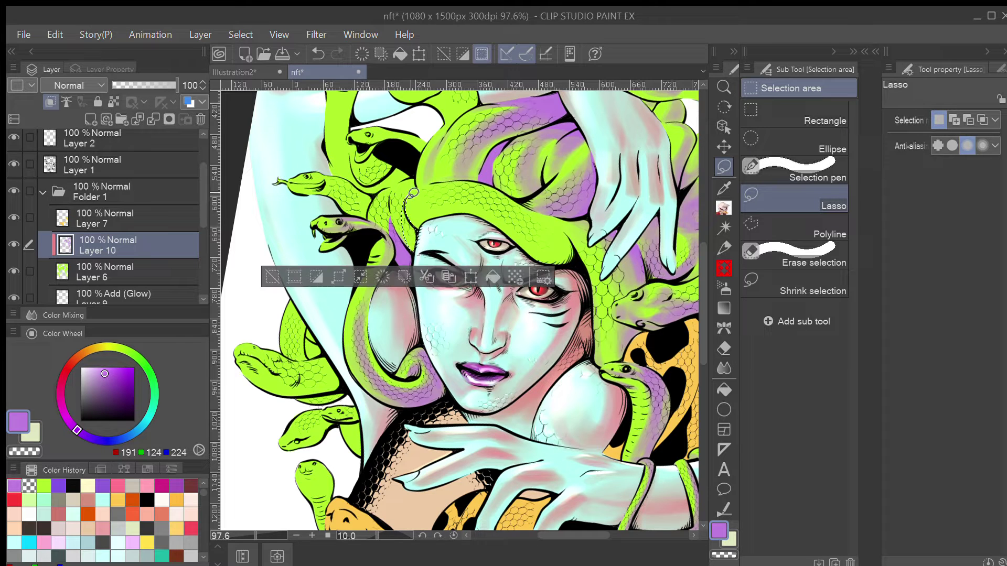
left_click(486, 273)
key("ctrl+d")
Lasso the shadow areas on the neck of the upper open-mouthed snake beside the hair and fill them with purple
key("minus")
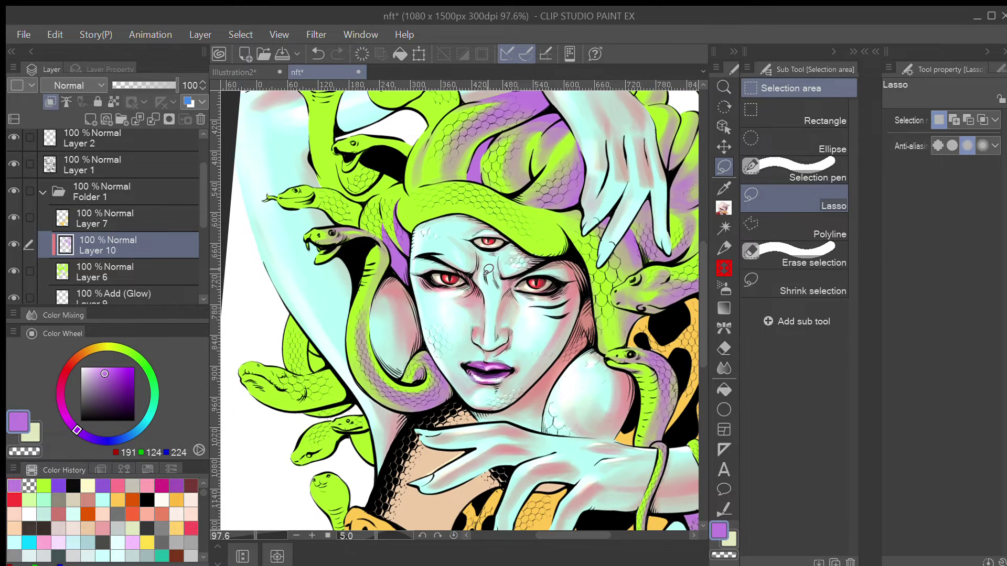
left_click_drag(414, 228, 433, 321)
mouse_move(383, 262)
left_mouse_down()
mouse_move(359, 268)
mouse_move(372, 288)
mouse_move(406, 266)
mouse_move(420, 276)
mouse_move(375, 298)
left_mouse_up()
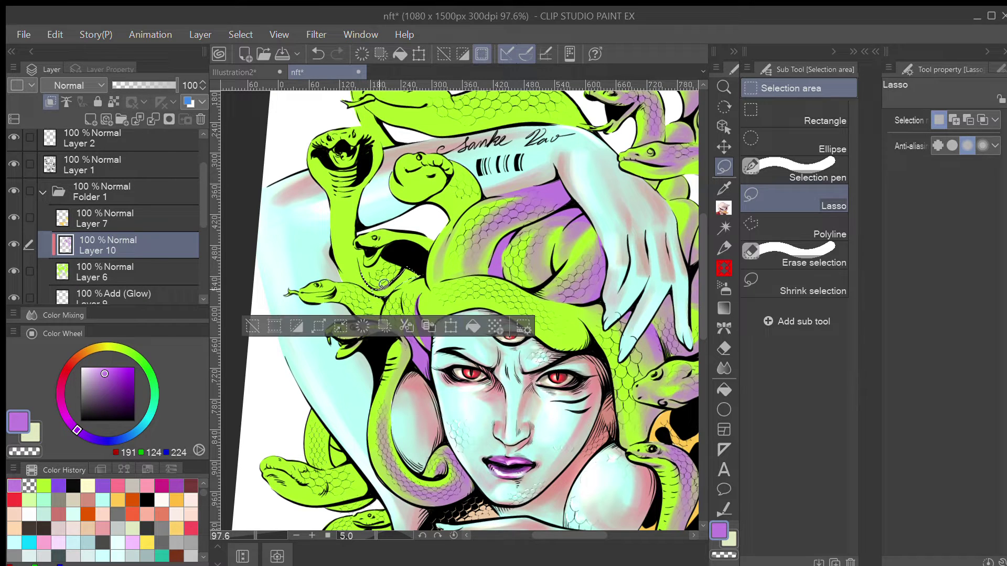
left_click(471, 325)
key("ctrl+d")
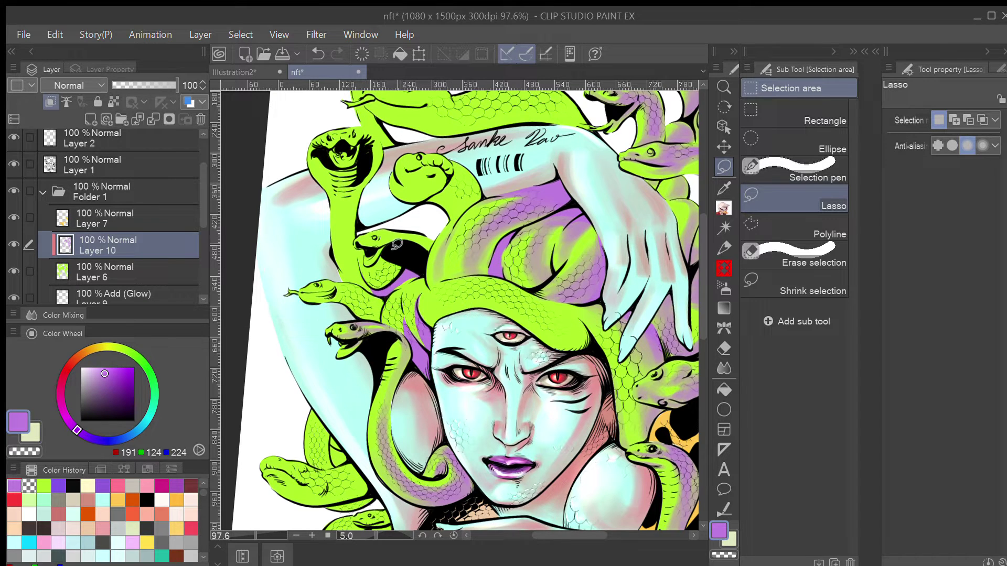
mouse_move(382, 254)
left_mouse_down()
mouse_move(370, 270)
mouse_move(385, 289)
mouse_move(404, 265)
mouse_move(383, 256)
left_mouse_up()
left_click(470, 315)
key("ctrl+d")
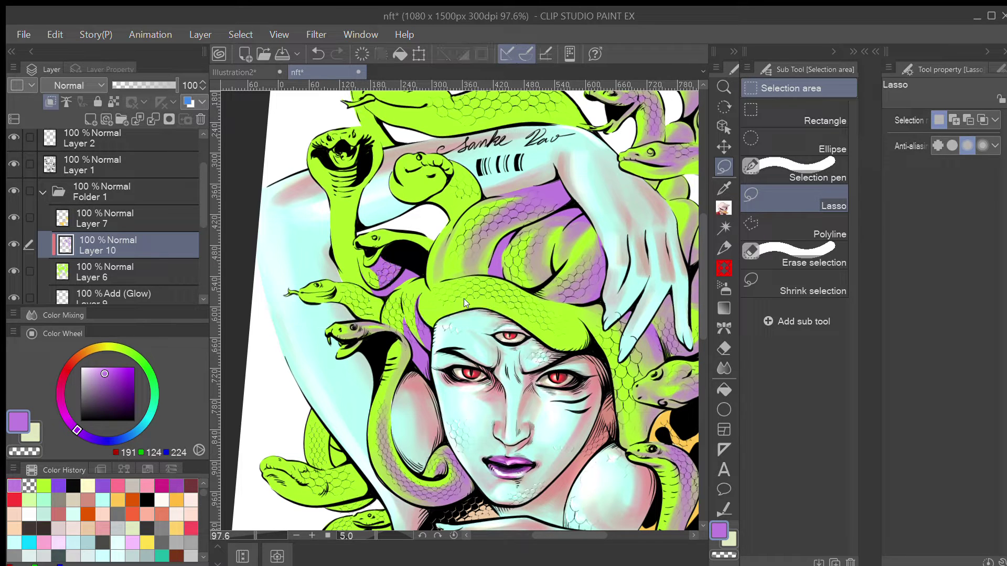
Lasso the shadowed bodies of the two snakes emerging beneath the raised arm and fill them with purple
scroll(470, 304, "down", 4)
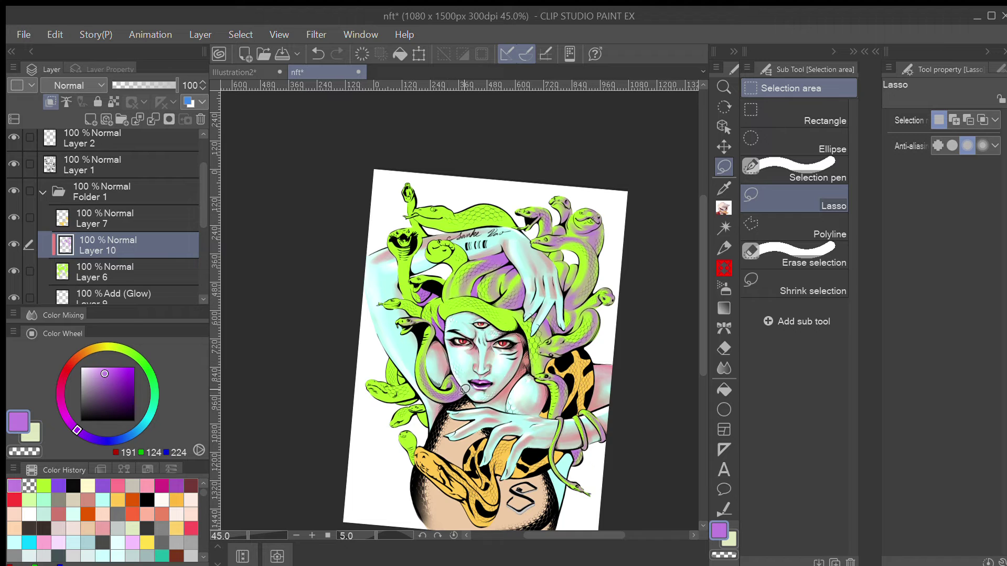
key("minus")
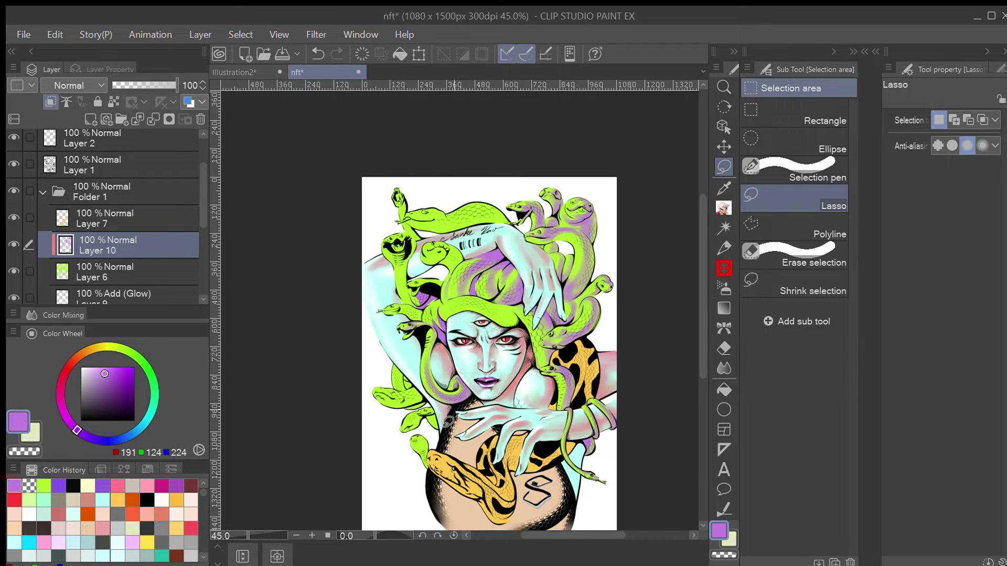
scroll(447, 422, "up", 3)
scroll(411, 417, "up", 2)
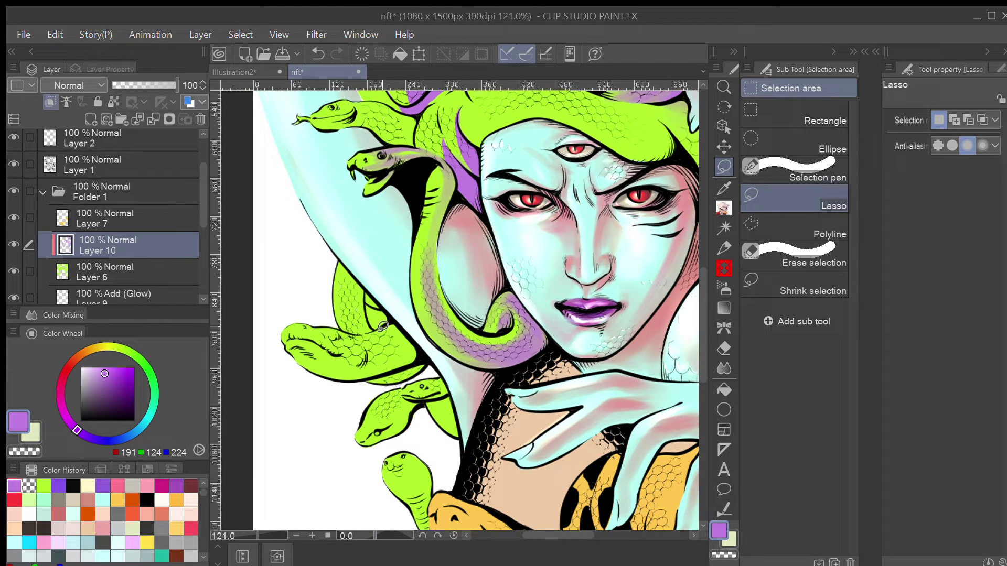
mouse_move(407, 333)
left_mouse_down()
mouse_move(369, 301)
mouse_move(382, 307)
mouse_move(370, 310)
mouse_move(374, 326)
mouse_move(384, 326)
mouse_move(383, 312)
mouse_move(365, 315)
mouse_move(384, 325)
mouse_move(366, 314)
left_mouse_up()
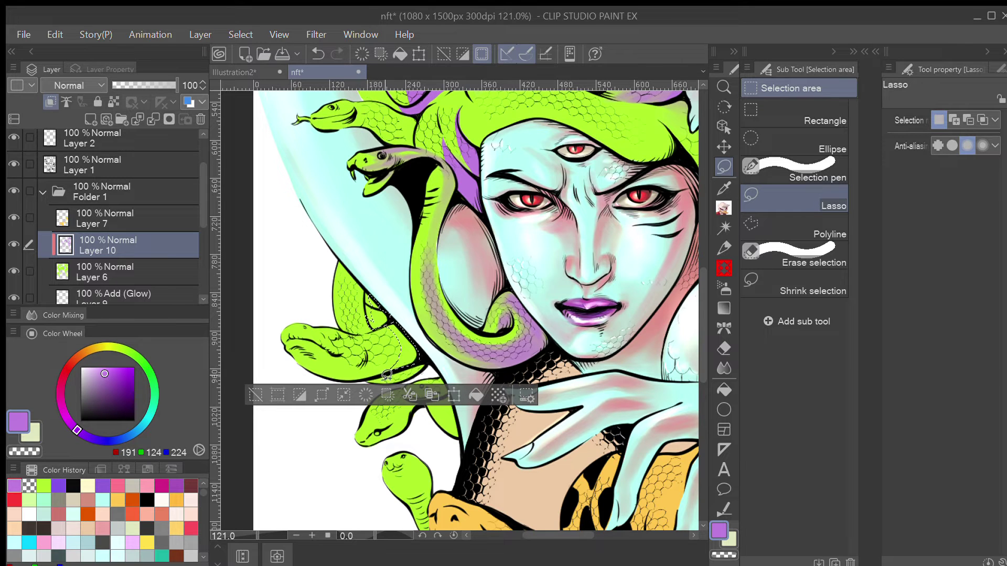
mouse_move(401, 381)
left_mouse_down()
mouse_move(423, 359)
mouse_move(447, 395)
mouse_move(430, 403)
mouse_move(457, 429)
mouse_move(451, 397)
mouse_move(435, 384)
mouse_move(403, 397)
mouse_move(407, 424)
mouse_move(413, 393)
left_mouse_up()
left_click(493, 453)
key("ctrl+d")
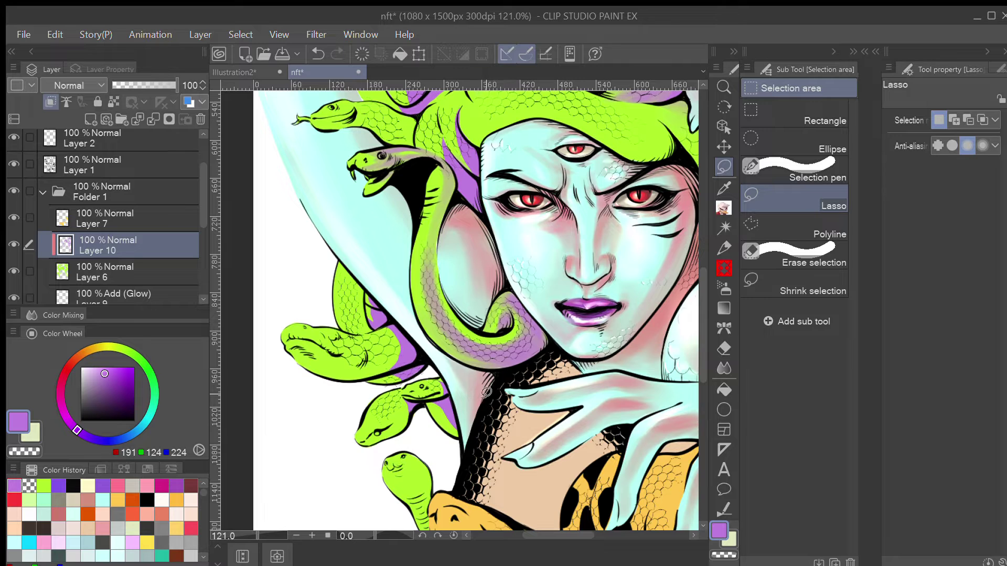
Lasso the inner side of the small snake behind the yellow python's head and fill it with purple
left_click_drag(486, 392, 464, 298)
mouse_move(387, 382)
left_mouse_down()
mouse_move(401, 365)
mouse_move(415, 373)
mouse_move(422, 441)
mouse_move(415, 402)
mouse_move(388, 382)
left_mouse_up()
left_click(488, 464)
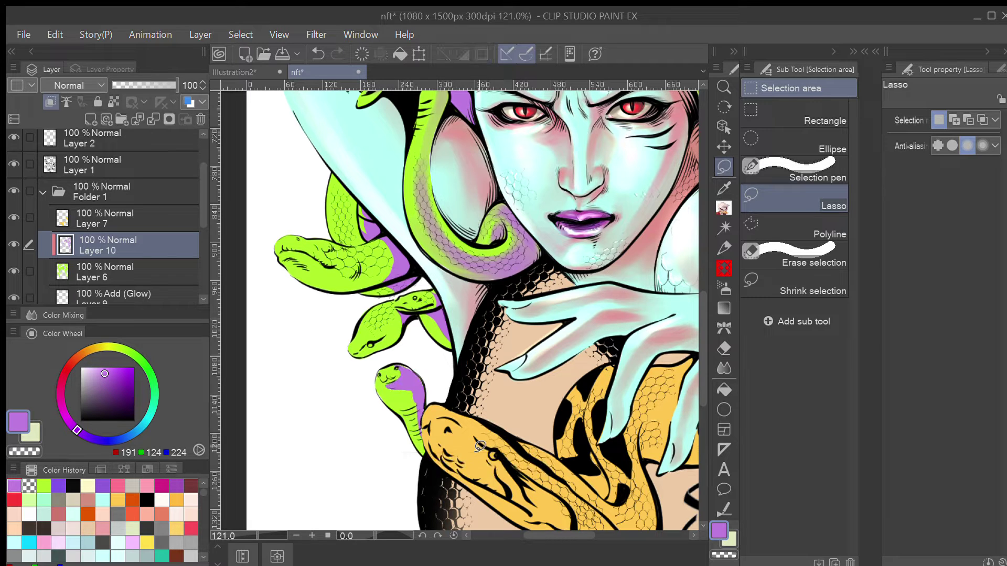
key("ctrl+d")
Extend the purple fills on the small snake and the two snakes beneath the raised arm with size 8 Hard Brush w/ Transfer strokes
key("p")
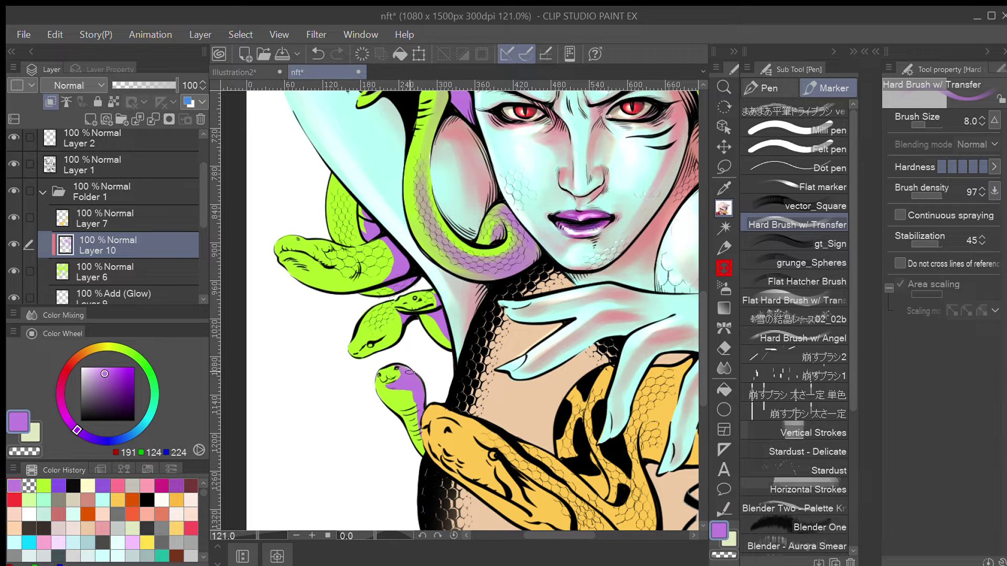
left_click_drag(387, 388, 407, 400)
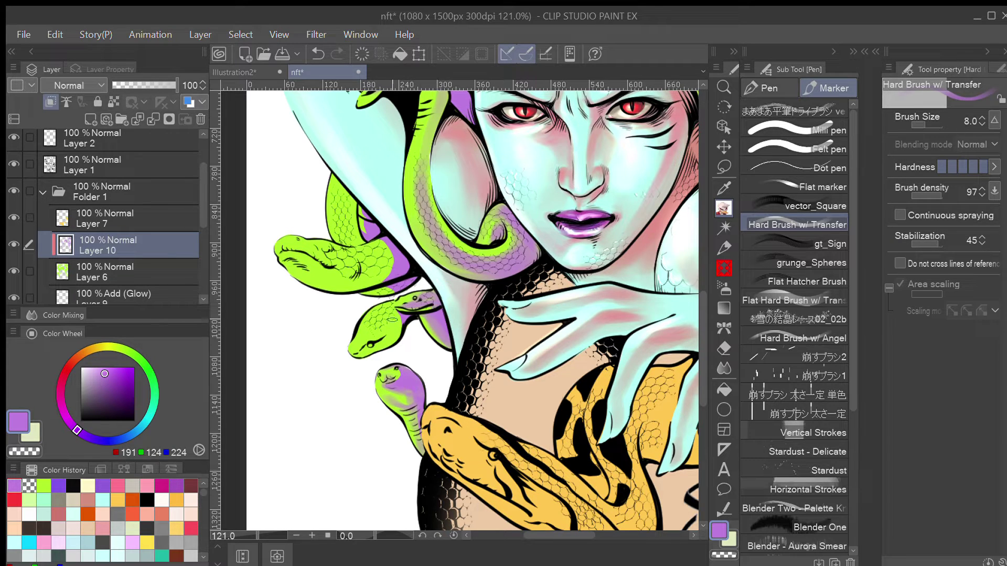
mouse_move(380, 340)
left_mouse_down()
mouse_move(397, 317)
mouse_move(375, 342)
mouse_move(395, 302)
mouse_move(352, 356)
mouse_move(388, 331)
mouse_move(389, 346)
mouse_move(404, 321)
mouse_move(394, 333)
mouse_move(388, 313)
mouse_move(367, 338)
mouse_move(352, 258)
mouse_move(367, 285)
left_mouse_up()
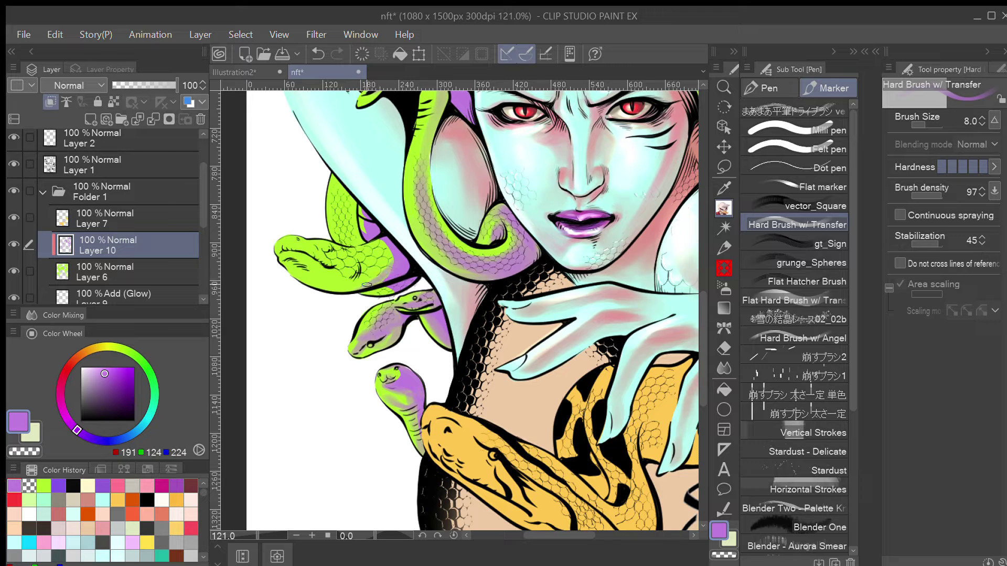
mouse_move(382, 239)
left_mouse_down()
mouse_move(380, 269)
mouse_move(319, 290)
mouse_move(366, 274)
mouse_move(336, 270)
mouse_move(353, 282)
mouse_move(351, 257)
mouse_move(371, 243)
mouse_move(355, 254)
mouse_move(357, 278)
mouse_move(387, 265)
left_mouse_up()
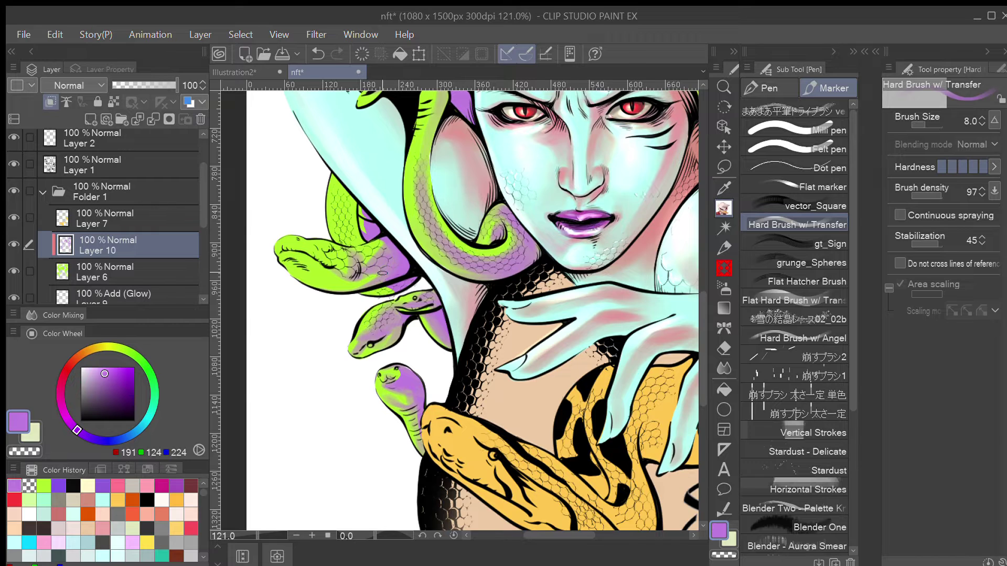
Add purple marker shading to the head of the largest snake beneath the raised arm
key("asciicircum")
key("asciicircum")
key("asciicircum")
key("asciicircum")
key("asciicircum")
key("asciicircum")
key("asciicircum")
key("asciicircum")
key("asciicircum")
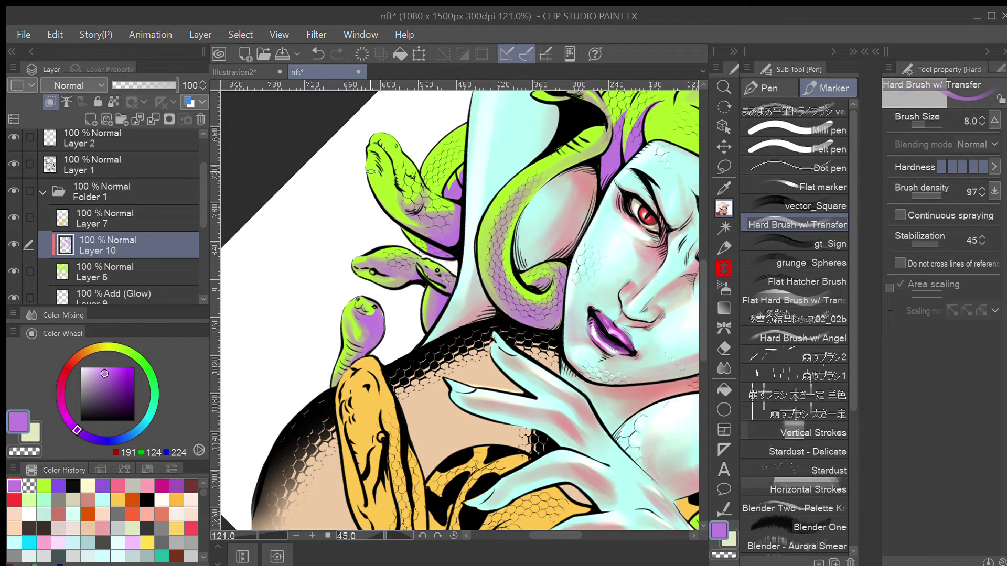
left_click_drag(388, 153, 401, 190)
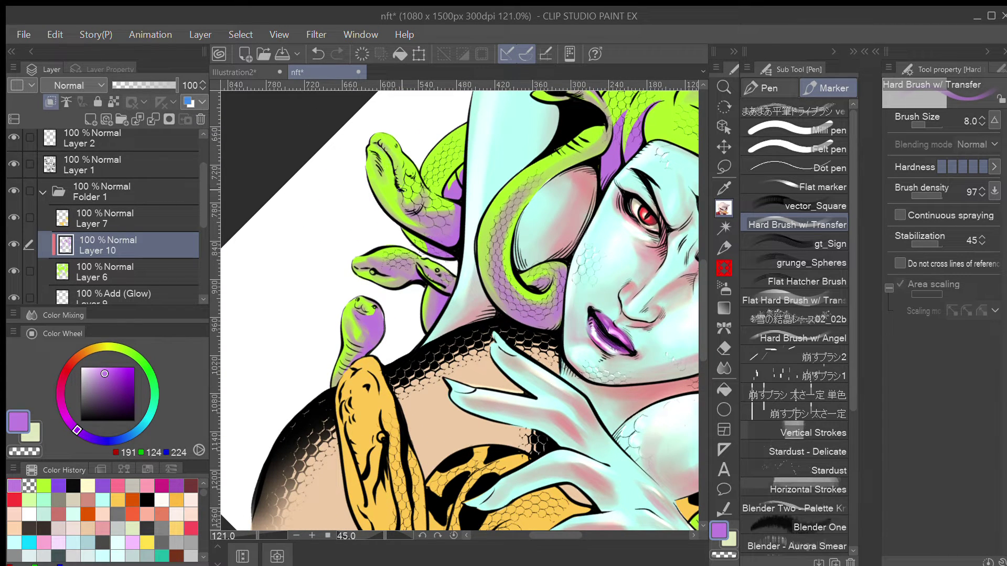
key("minus")
key("minus")
key("minus")
key("minus")
key("minus")
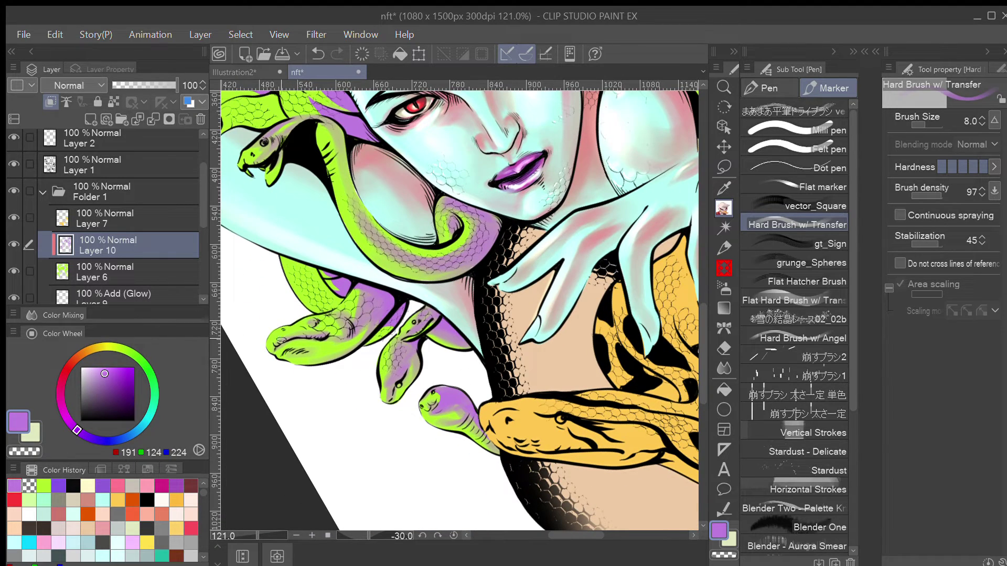
mouse_move(288, 329)
left_mouse_down()
mouse_move(341, 321)
mouse_move(331, 332)
left_mouse_up()
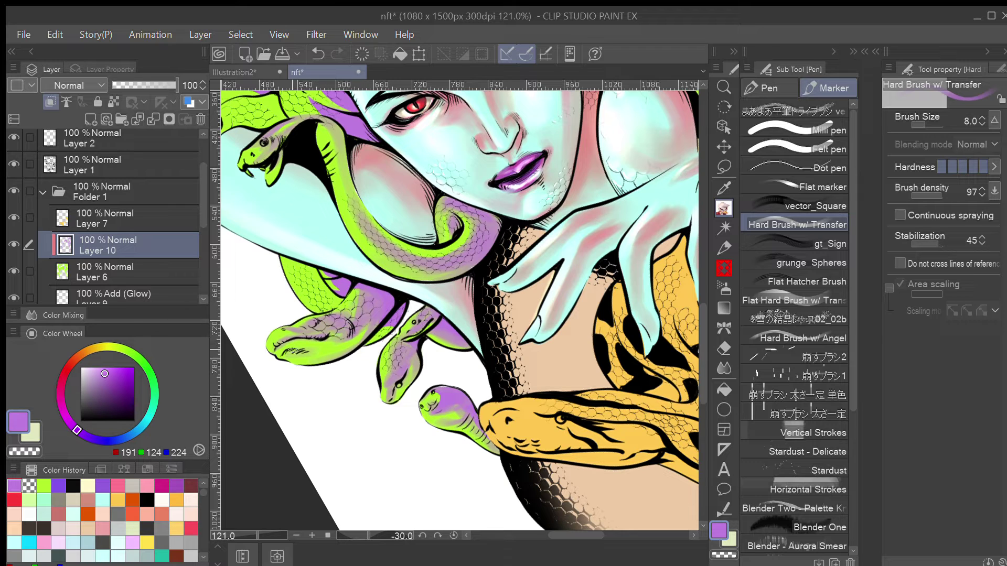
Add purple marker shading along the heads, lower edges and bodies of the snakes beneath the raised arm
mouse_move(367, 321)
left_mouse_down()
mouse_move(352, 347)
mouse_move(379, 313)
mouse_move(343, 355)
mouse_move(309, 363)
mouse_move(341, 353)
left_mouse_up()
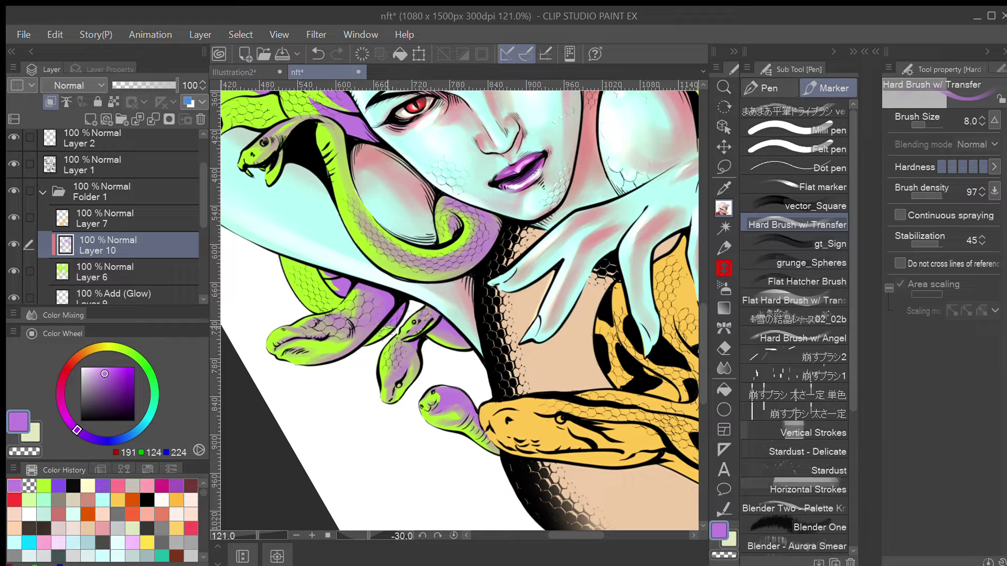
key("asciicircum")
key("asciicircum")
left_click_drag(433, 318, 434, 367)
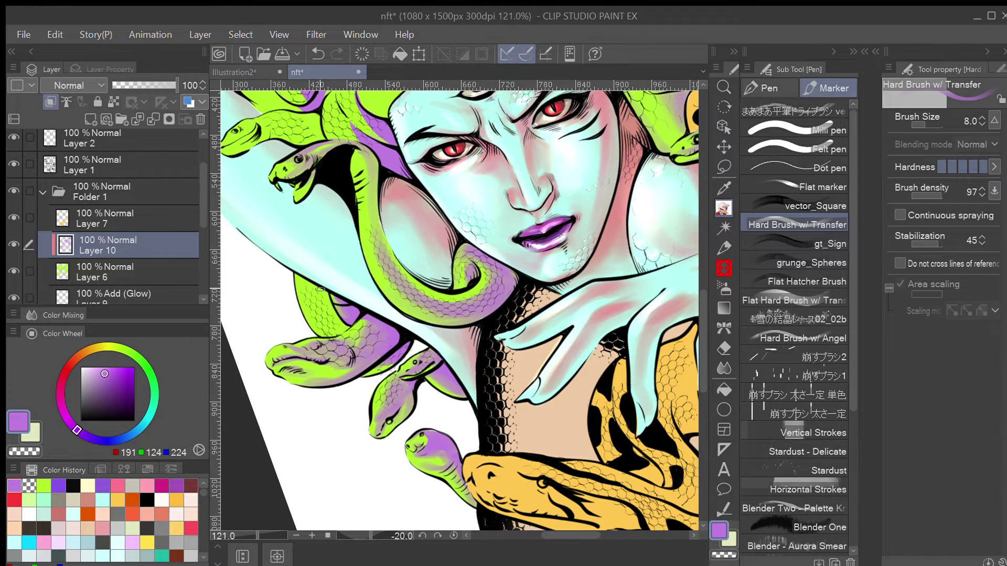
left_click_drag(320, 289, 334, 332)
key("asciicircum")
key("asciicircum")
mouse_move(309, 248)
left_mouse_down()
mouse_move(325, 306)
mouse_move(328, 285)
mouse_move(341, 309)
mouse_move(318, 281)
mouse_move(327, 313)
mouse_move(317, 252)
mouse_move(324, 285)
mouse_move(329, 265)
mouse_move(345, 310)
mouse_move(327, 268)
left_mouse_up()
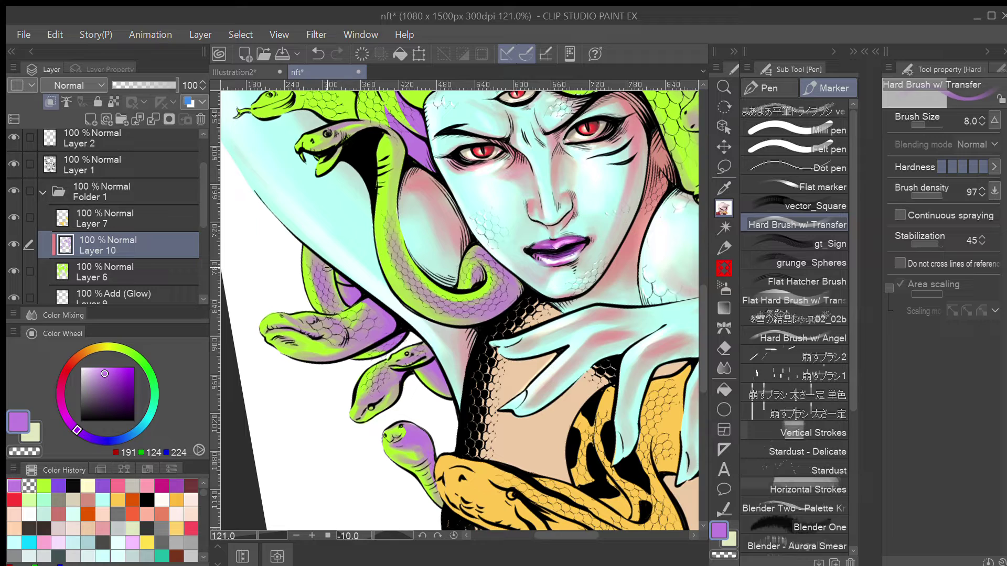
key("asciicircum")
key("asciicircum")
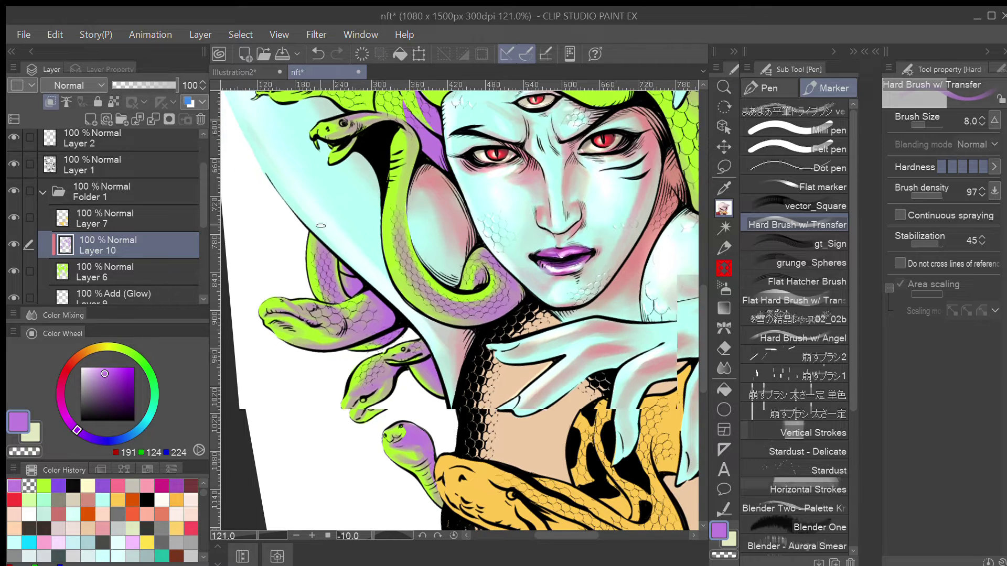
Shade the neck of the snake coiling beside the forehead and the base of the cobra's neck in purple
left_click_drag(407, 244, 371, 313)
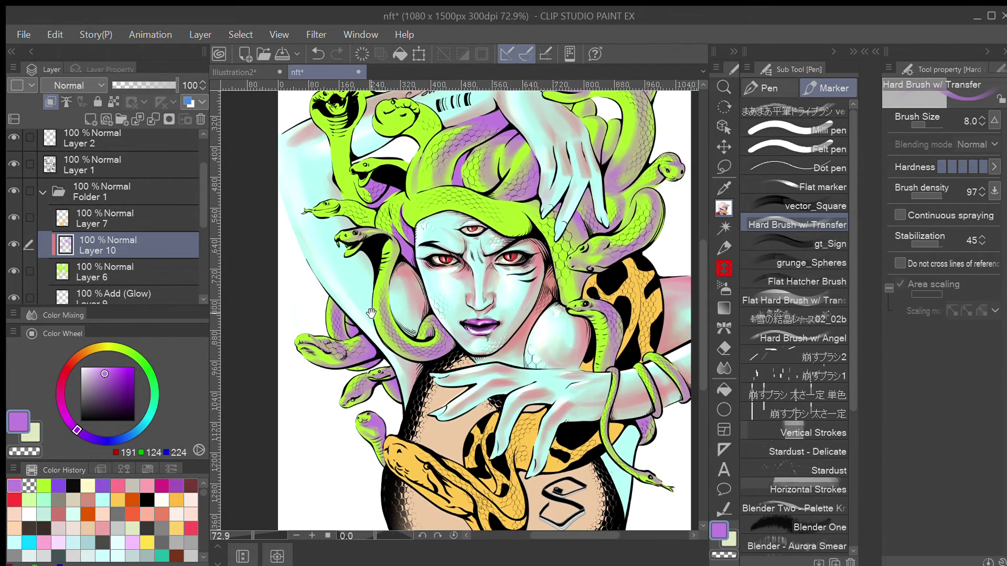
scroll(371, 313, "down", 2)
key("asciicircum")
scroll(378, 307, "up", 1)
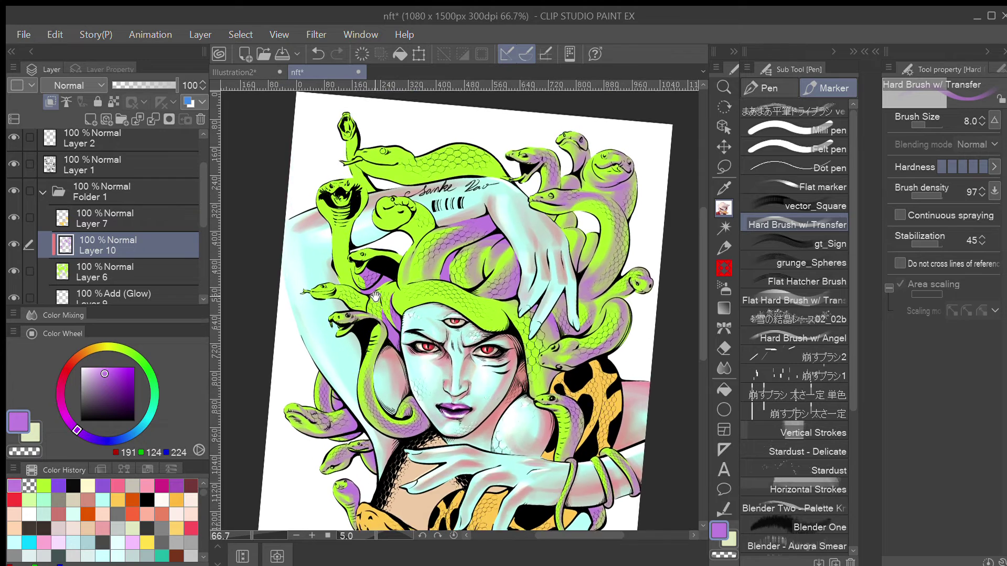
scroll(387, 218, "up", 5)
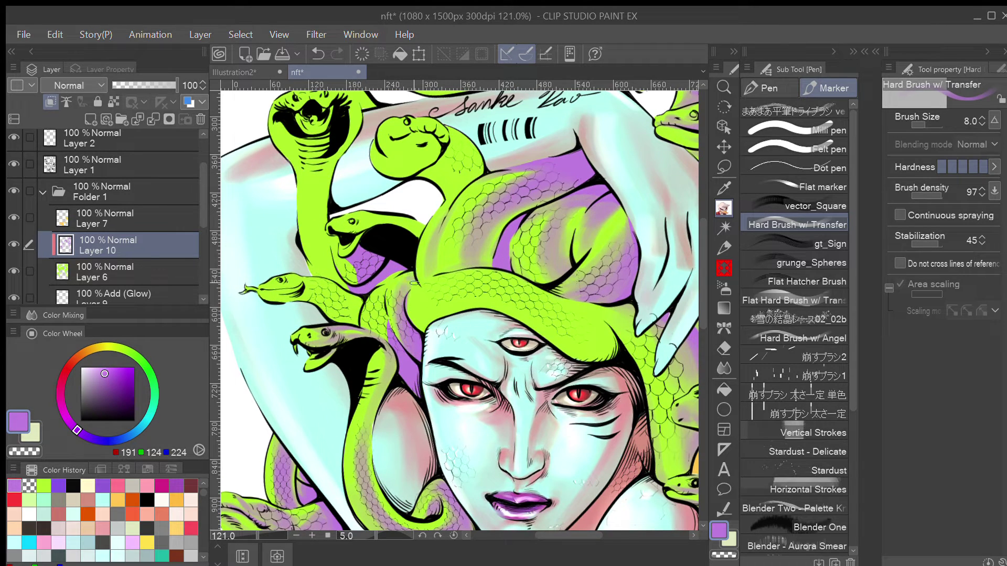
left_click_drag(411, 274, 406, 338)
left_click_drag(383, 291, 379, 337)
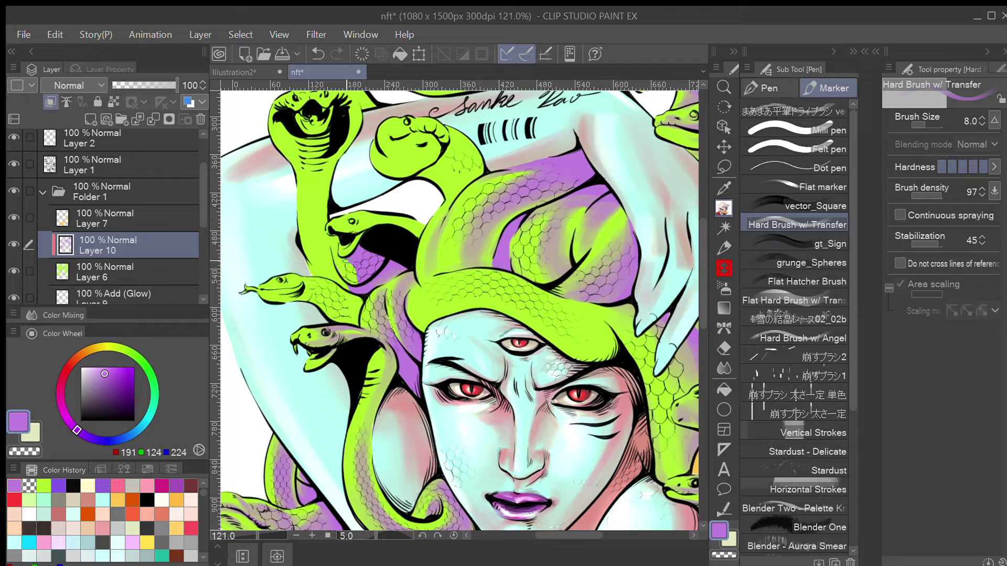
left_click_drag(346, 261, 353, 281)
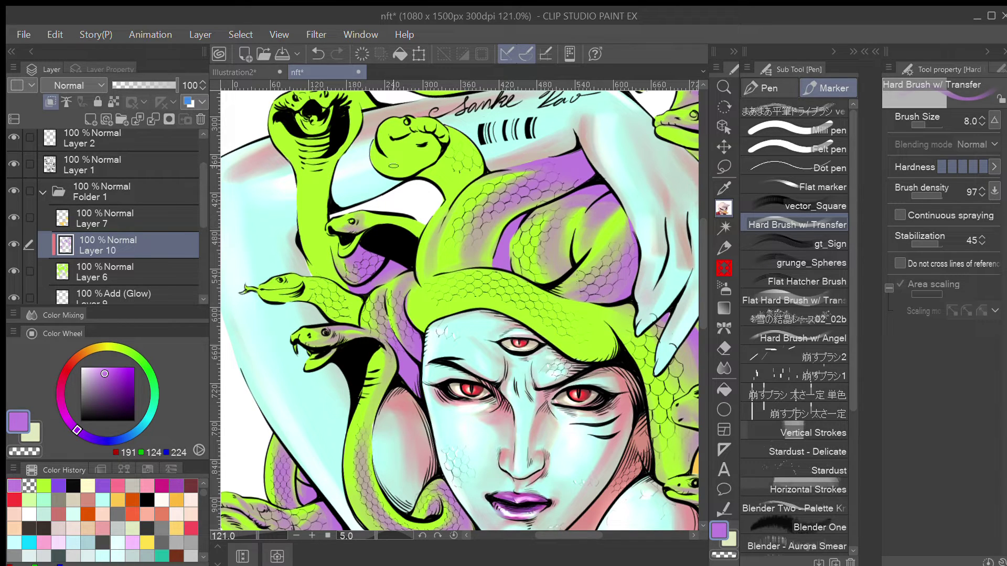
Shade the head of the open-mouthed snake below the cobra in purple and touch up the neighbouring coil with transparent colour
mouse_move(335, 231)
left_mouse_down()
mouse_move(393, 219)
mouse_move(368, 223)
mouse_move(391, 220)
mouse_move(382, 221)
mouse_move(399, 226)
mouse_move(372, 225)
mouse_move(410, 237)
left_mouse_up()
left_click_drag(347, 250, 354, 243)
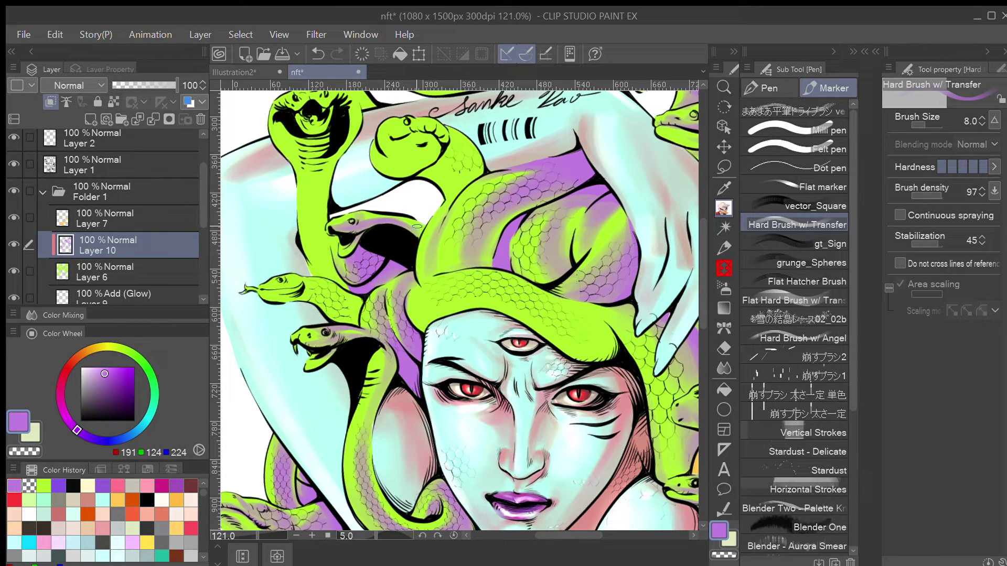
left_click_drag(417, 227, 405, 240)
key("asciicircum")
key("asciicircum")
key("asciicircum")
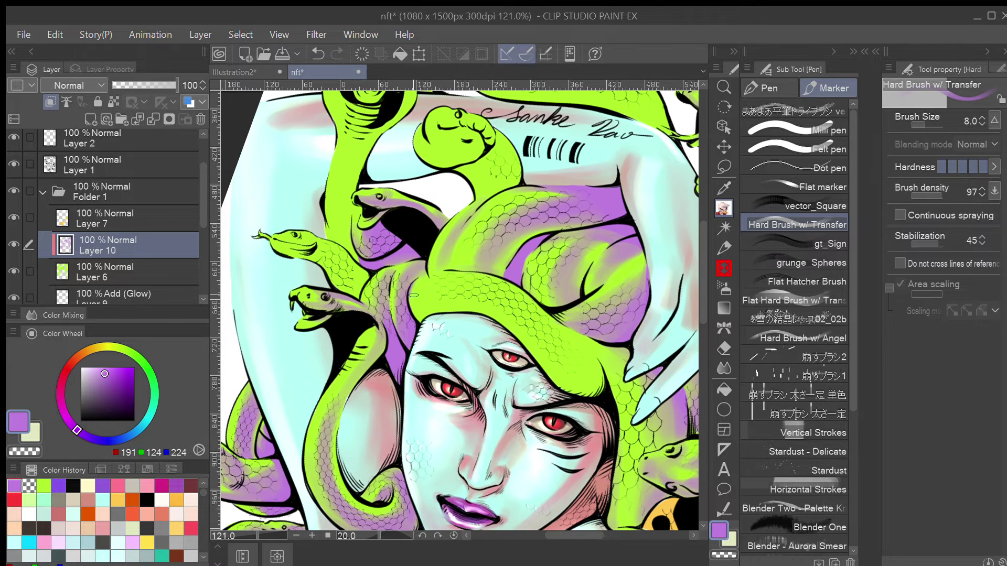
key("c")
mouse_move(413, 295)
left_mouse_down()
mouse_move(418, 285)
mouse_move(412, 295)
left_mouse_up()
key("c")
Shade the length of the snake crossing Medusa's forehead with size 15 purple strokes
key("minus")
key("minus")
key("minus")
key("minus")
key("minus")
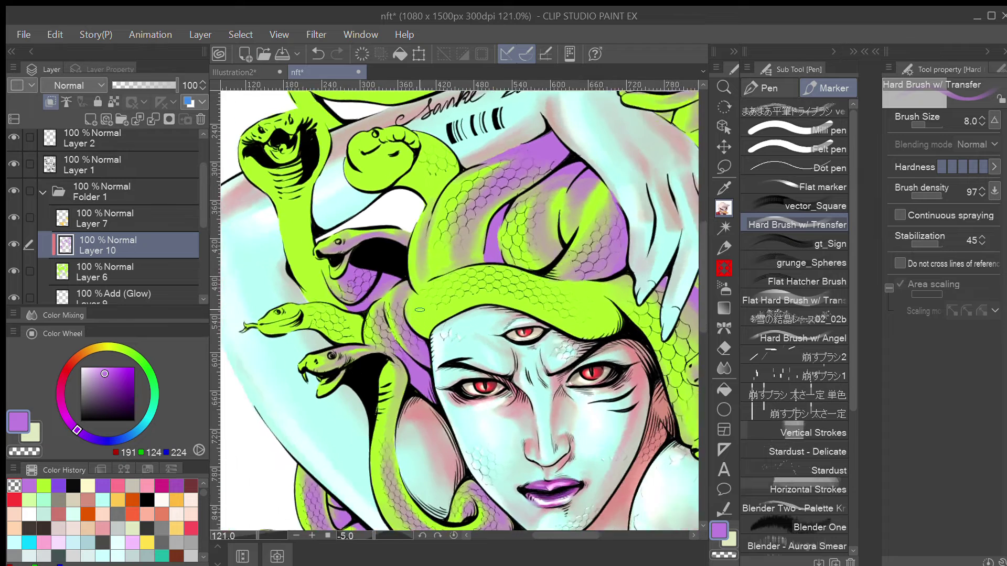
key("minus")
key("bracketright")
key("bracketright")
key("bracketright")
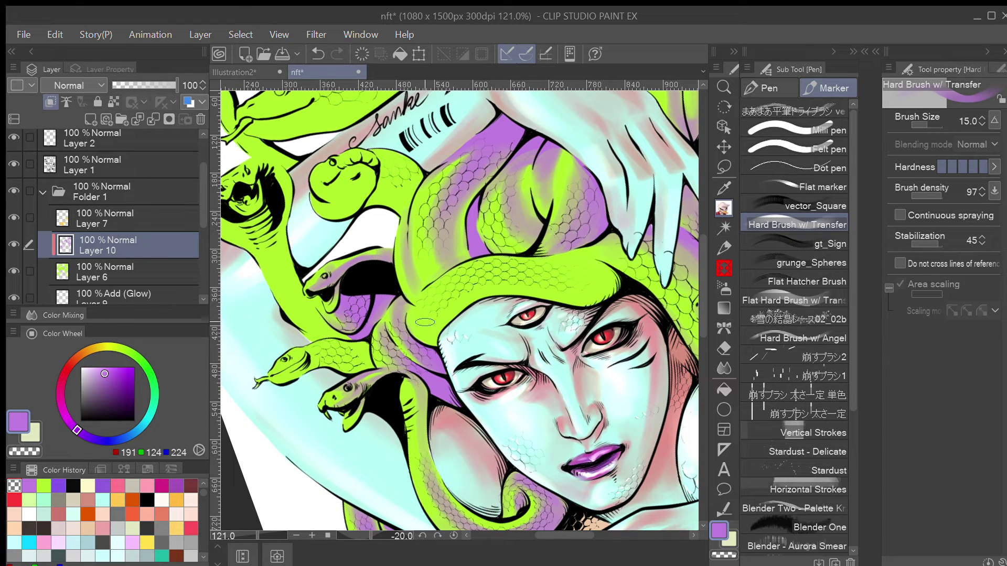
mouse_move(424, 322)
left_mouse_down()
mouse_move(512, 278)
mouse_move(434, 310)
mouse_move(501, 269)
mouse_move(542, 276)
mouse_move(607, 267)
mouse_move(617, 287)
mouse_move(449, 303)
mouse_move(604, 272)
mouse_move(495, 284)
mouse_move(606, 280)
mouse_move(522, 280)
mouse_move(436, 312)
mouse_move(425, 340)
mouse_move(424, 322)
mouse_move(518, 279)
left_mouse_up()
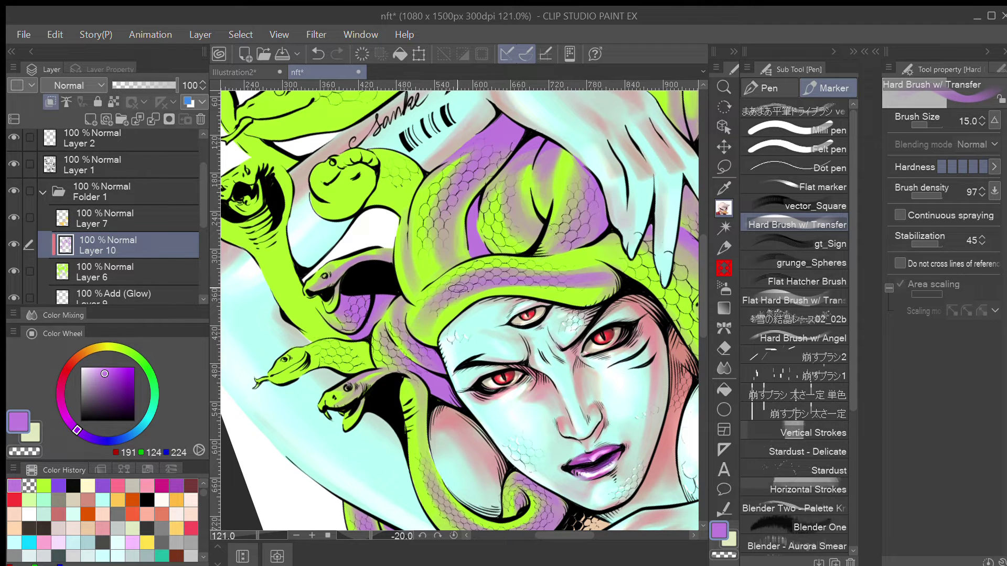
mouse_move(458, 288)
left_mouse_down()
mouse_move(498, 268)
mouse_move(598, 261)
mouse_move(510, 280)
mouse_move(612, 270)
mouse_move(604, 302)
mouse_move(565, 280)
mouse_move(583, 295)
left_mouse_up()
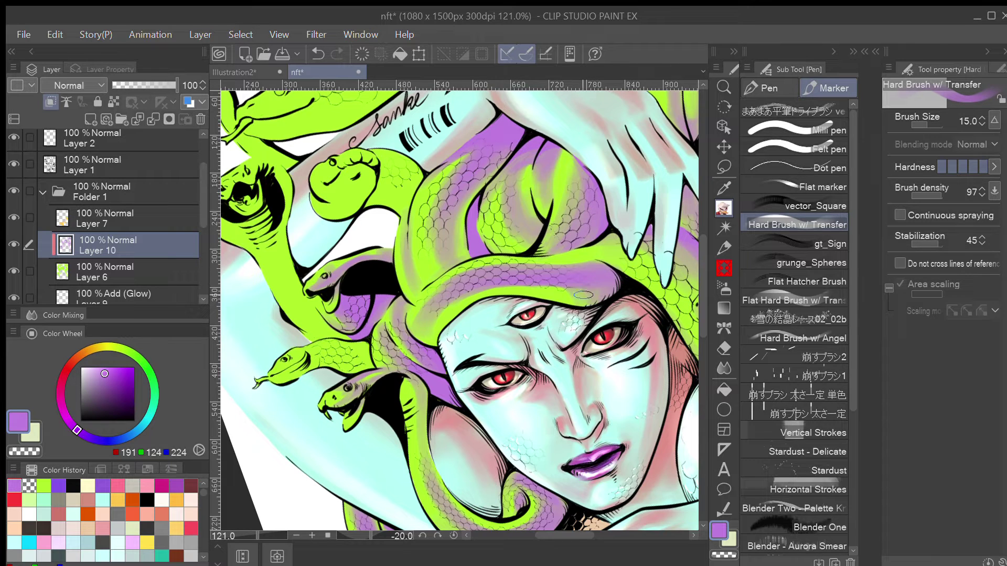
Extend the purple shading onto the head end of the forehead snake, reducing the marker size to 10
key("asciicircum")
key("asciicircum")
key("asciicircum")
key("asciicircum")
key("asciicircum")
key("asciicircum")
key("asciicircum")
key("asciicircum")
key("asciicircum")
mouse_move(503, 290)
left_mouse_down()
mouse_move(584, 372)
mouse_move(587, 344)
mouse_move(595, 358)
mouse_move(544, 323)
mouse_move(588, 367)
left_mouse_up()
key("bracketleft")
key("bracketleft")
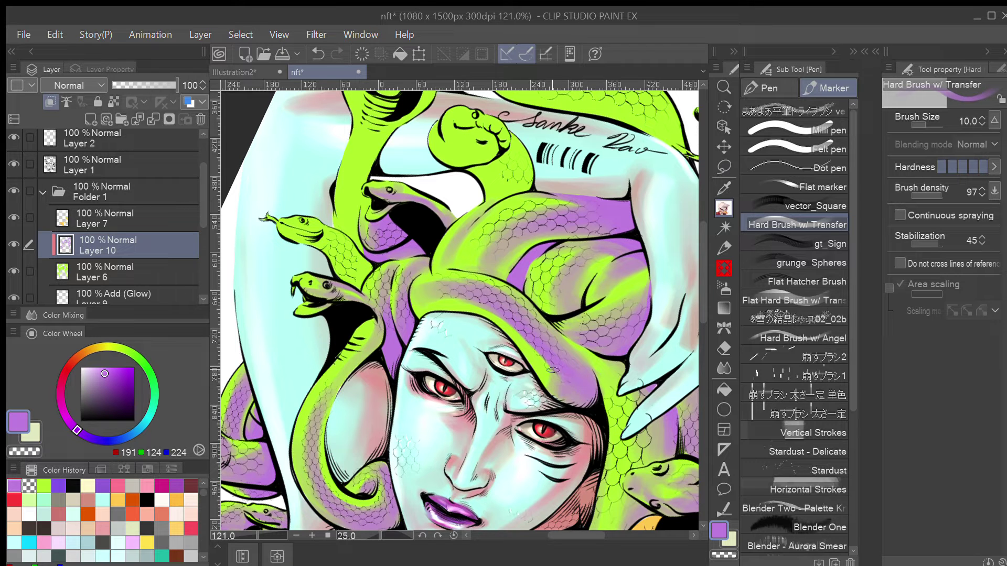
left_click_drag(504, 331, 549, 391)
Build up the purple along the body of the forehead snake with size 10 strokes
key("minus")
key("minus")
key("minus")
key("minus")
key("minus")
key("minus")
key("minus")
key("minus")
key("minus")
key("minus")
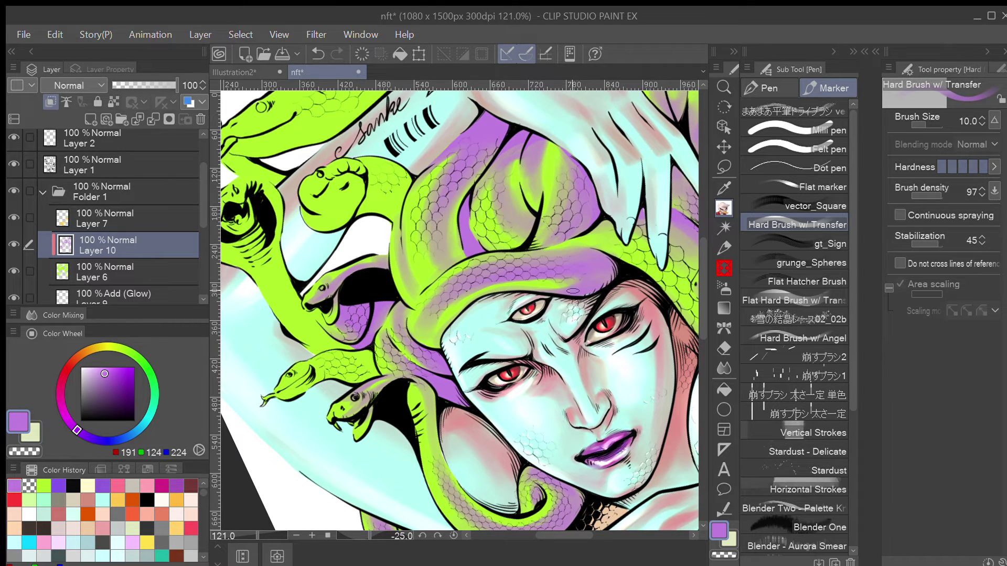
key("asciicircum")
key("asciicircum")
key("asciicircum")
key("asciicircum")
mouse_move(455, 283)
left_mouse_down()
mouse_move(539, 272)
mouse_move(479, 268)
mouse_move(538, 268)
left_mouse_up()
Shade the scaly snake hanging down beside Medusa's face, below the raised hand's fingers, in purple
key("asciicircum")
left_click_drag(594, 314, 425, 279)
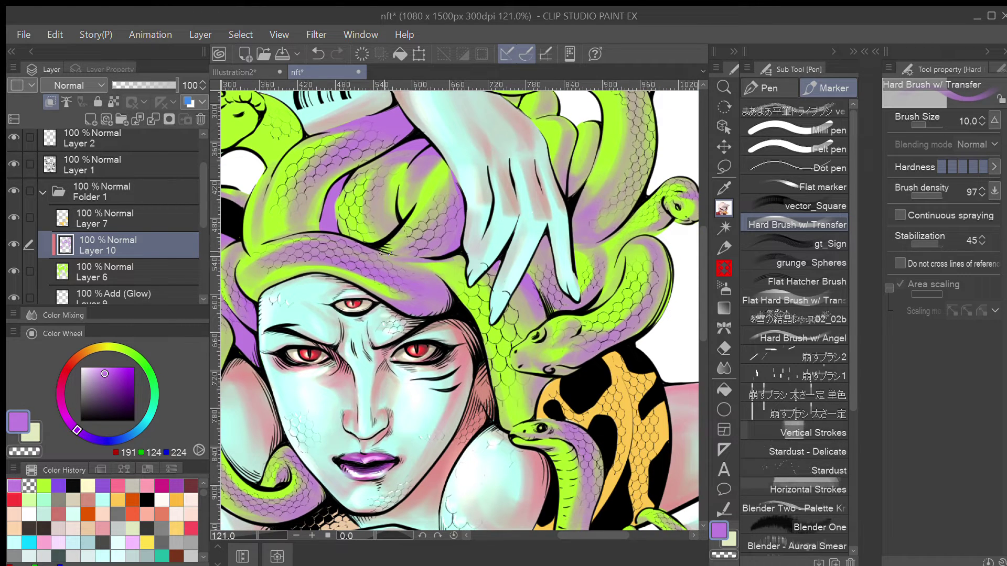
left_click_drag(478, 329, 507, 417)
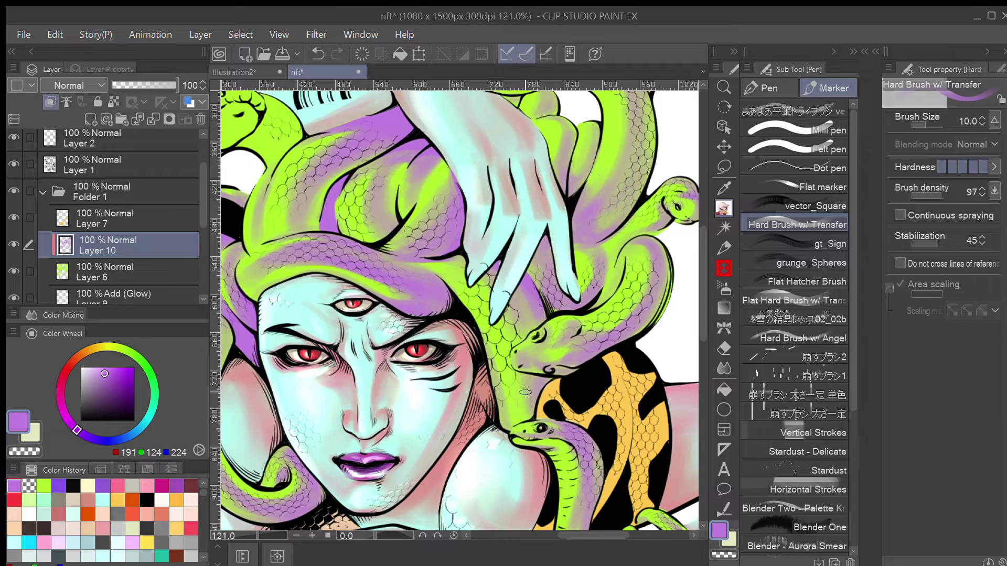
Shade the head, hood and long neck of the cobra in front of the raised arm with size 10 purple strokes
scroll(454, 330, "down", 3)
key("asciicircum")
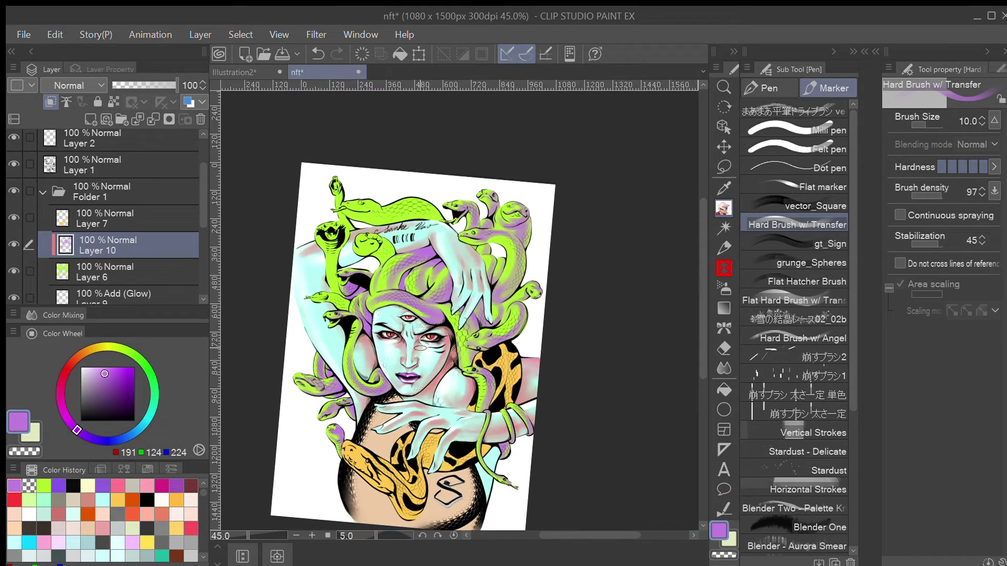
key("minus")
scroll(377, 294, "up", 5)
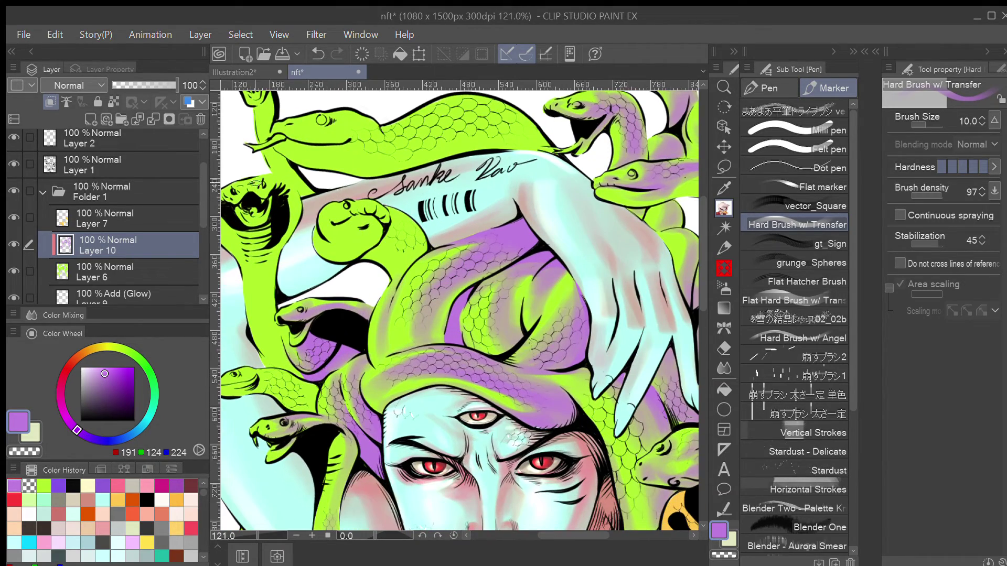
mouse_move(252, 184)
left_mouse_down()
mouse_move(297, 190)
mouse_move(266, 178)
mouse_move(294, 194)
mouse_move(294, 207)
mouse_move(265, 179)
mouse_move(290, 188)
mouse_move(290, 226)
mouse_move(287, 188)
mouse_move(274, 254)
mouse_move(281, 185)
mouse_move(270, 192)
mouse_move(267, 179)
mouse_move(266, 198)
mouse_move(256, 186)
mouse_move(243, 201)
mouse_move(252, 217)
mouse_move(269, 211)
mouse_move(269, 229)
mouse_move(244, 235)
mouse_move(271, 233)
mouse_move(255, 260)
mouse_move(285, 227)
mouse_move(267, 284)
mouse_move(274, 305)
left_mouse_up()
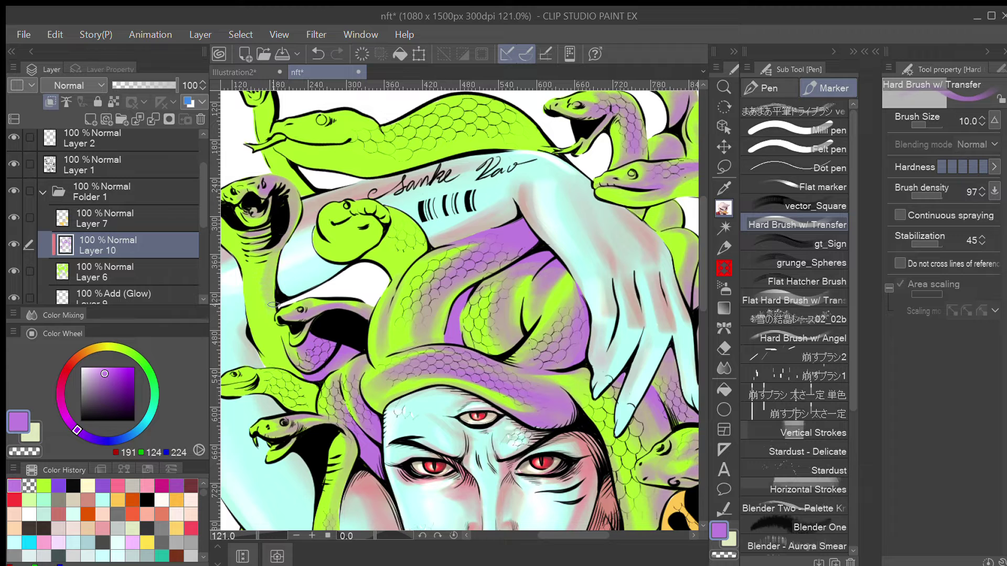
mouse_move(286, 251)
left_mouse_down()
mouse_move(341, 260)
mouse_move(298, 263)
mouse_move(301, 272)
left_mouse_up()
mouse_move(326, 335)
left_mouse_down()
mouse_move(353, 384)
mouse_move(360, 369)
left_mouse_up()
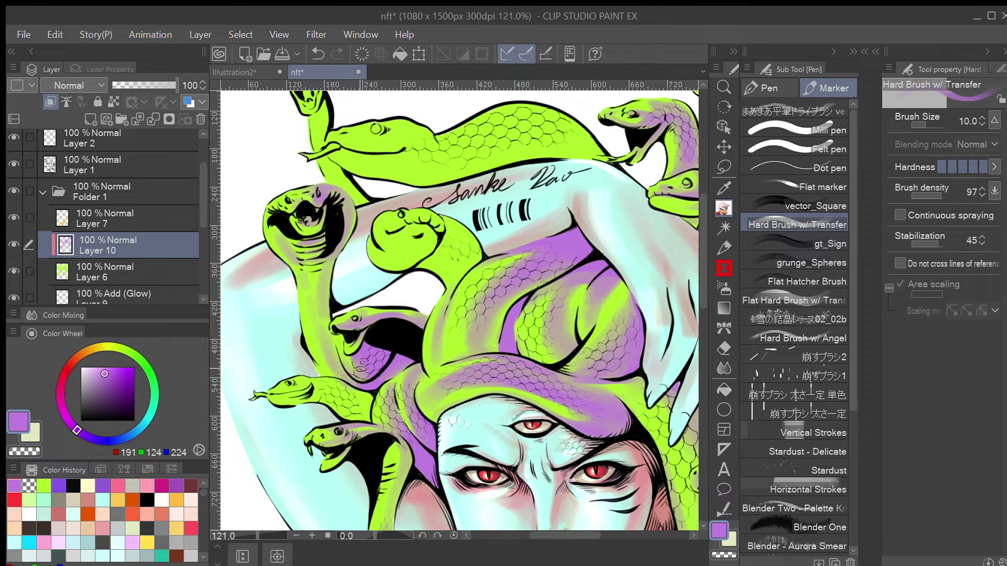
left_click_drag(329, 320, 358, 386)
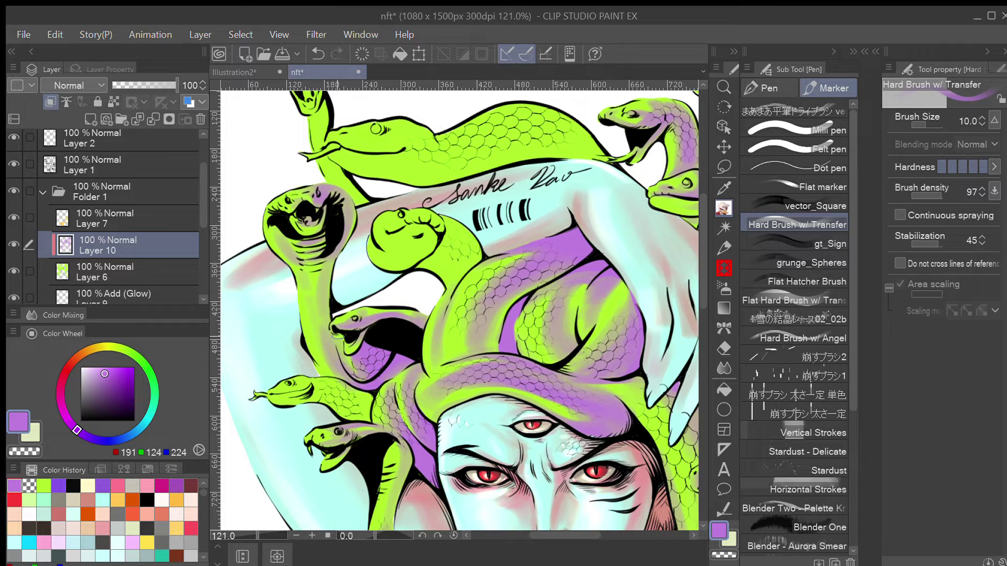
mouse_move(326, 271)
left_mouse_down()
mouse_move(356, 220)
mouse_move(425, 178)
left_mouse_up()
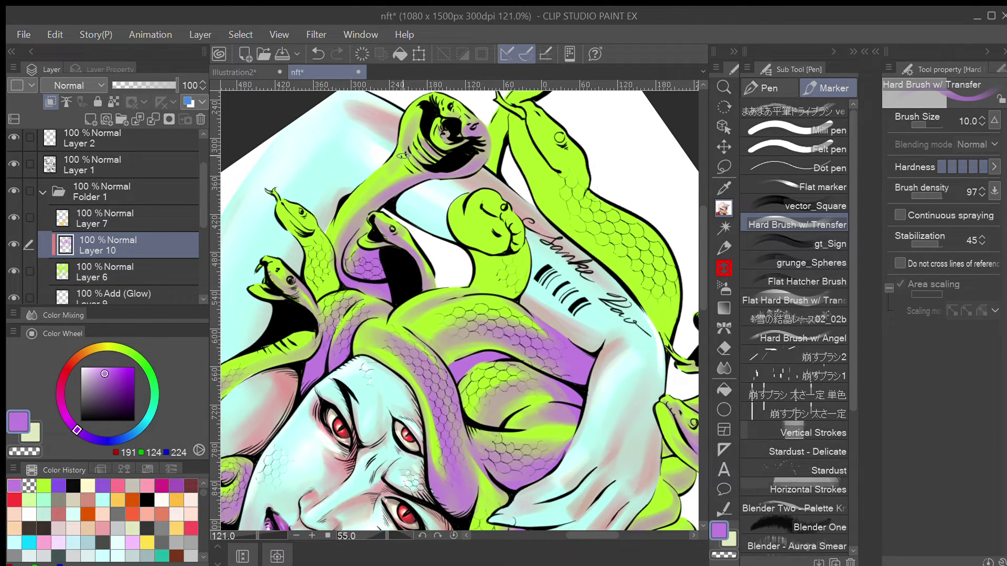
mouse_move(404, 181)
left_mouse_down()
mouse_move(362, 217)
mouse_move(399, 171)
mouse_move(339, 247)
left_mouse_up()
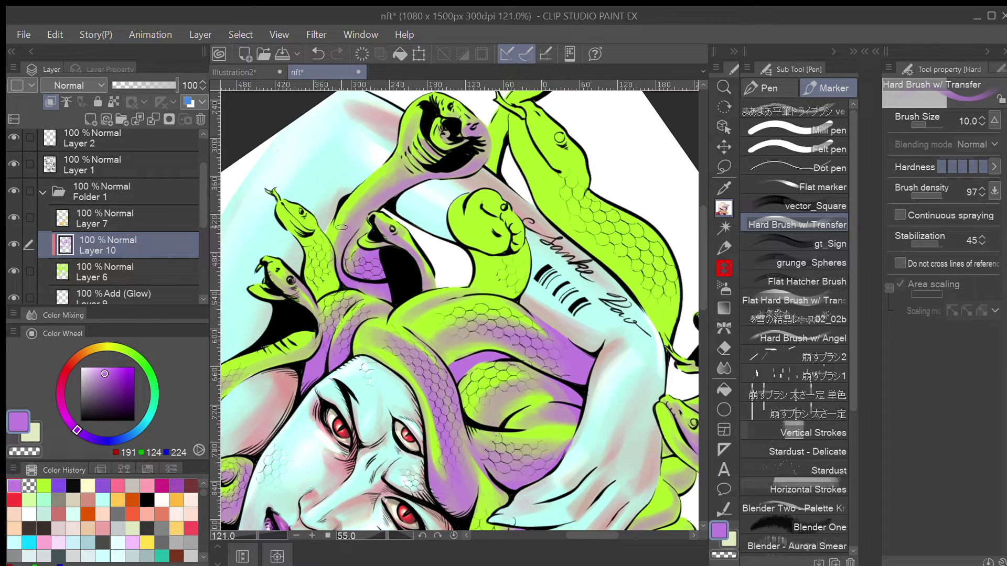
Examine the purple snake shading across the whole illustration
key("minus")
key("minus")
key("minus")
key("minus")
key("minus")
key("minus")
key("minus")
key("minus")
key("minus")
key("minus")
scroll(382, 244, "down", 4)
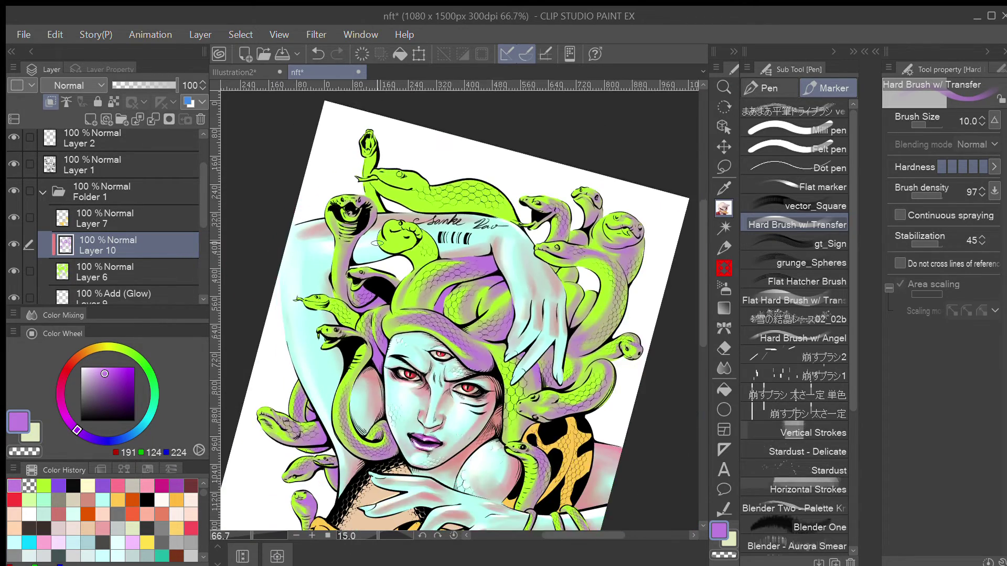
key("minus")
scroll(418, 253, "down", 2)
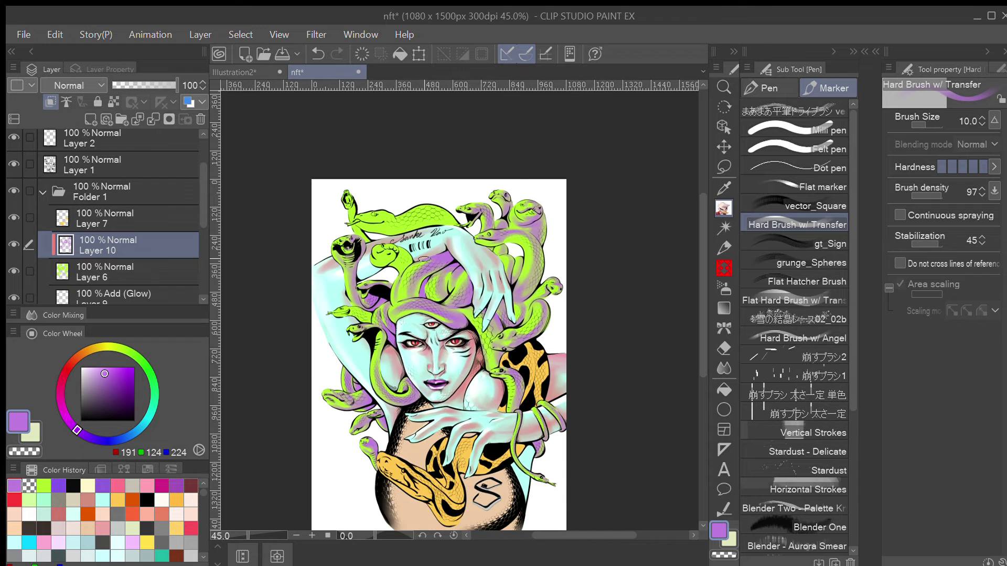
scroll(493, 359, "up", 1)
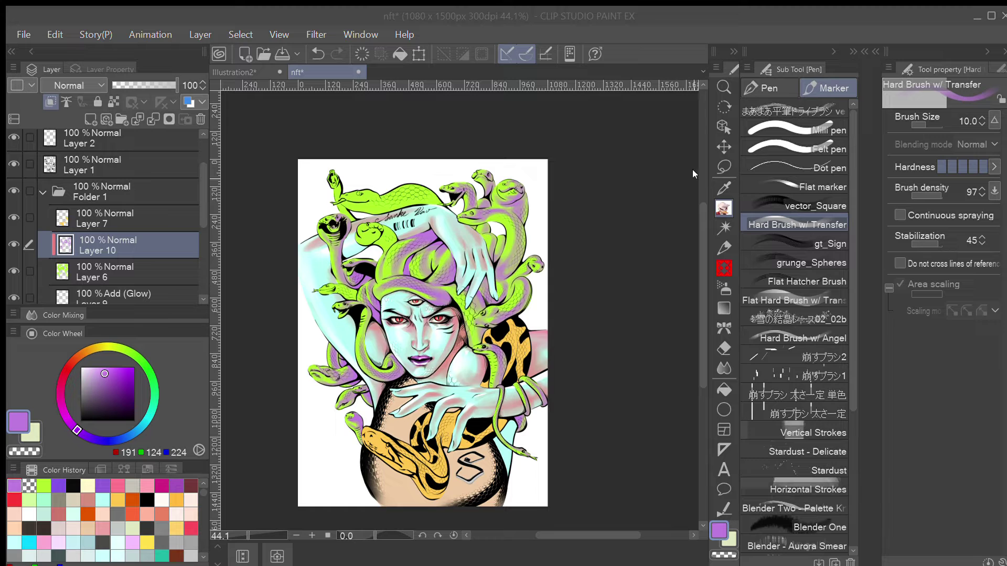
Shade the head of the long snake lying above the raised arm with size 8 Hard Brush w/ Transfer strokes in purple
key("o")
scroll(470, 297, "up", 5)
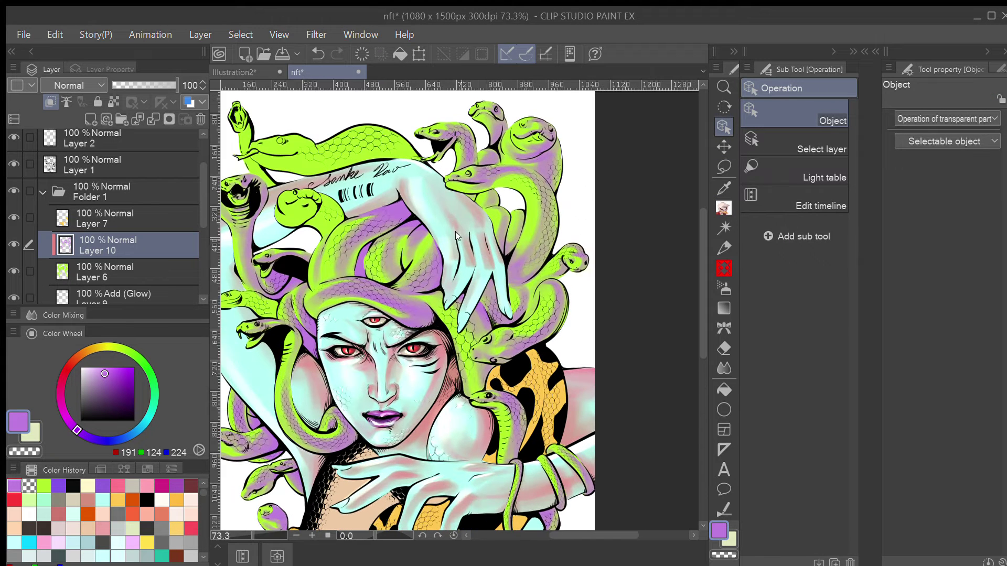
key("p")
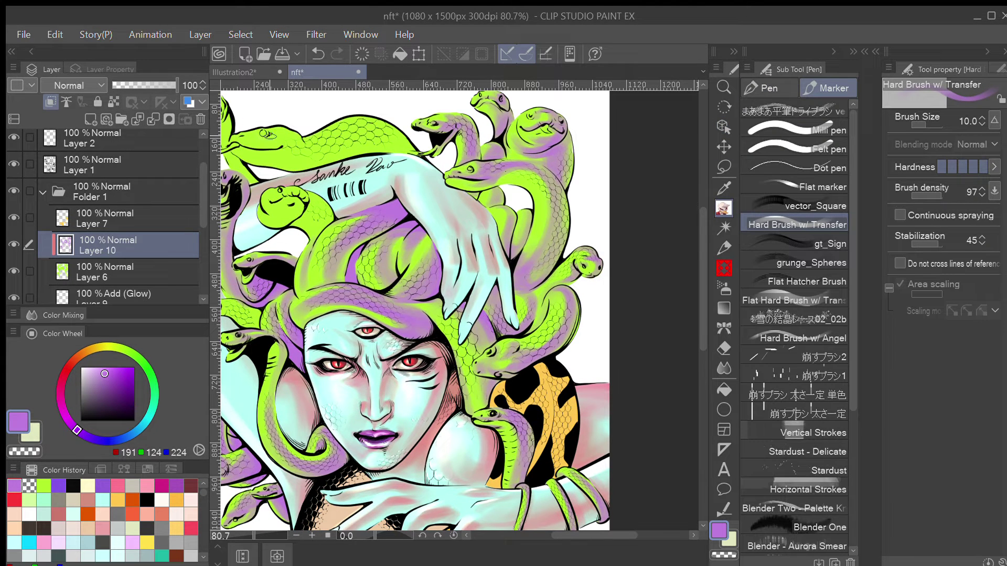
key("bracketleft")
mouse_move(254, 141)
left_mouse_down()
mouse_move(281, 147)
mouse_move(278, 134)
left_mouse_up()
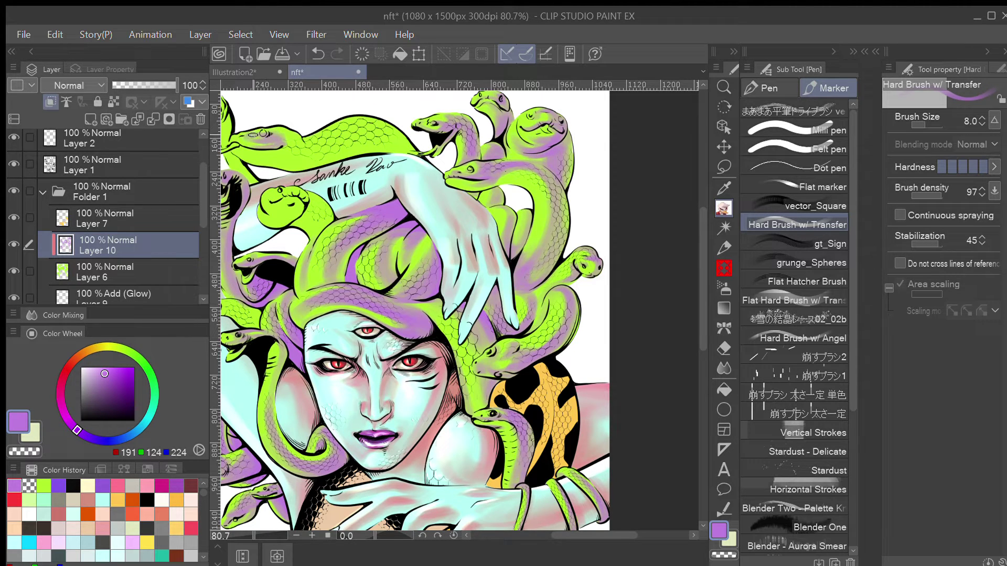
mouse_move(280, 130)
left_mouse_down()
mouse_move(285, 154)
mouse_move(256, 159)
mouse_move(283, 164)
left_mouse_up()
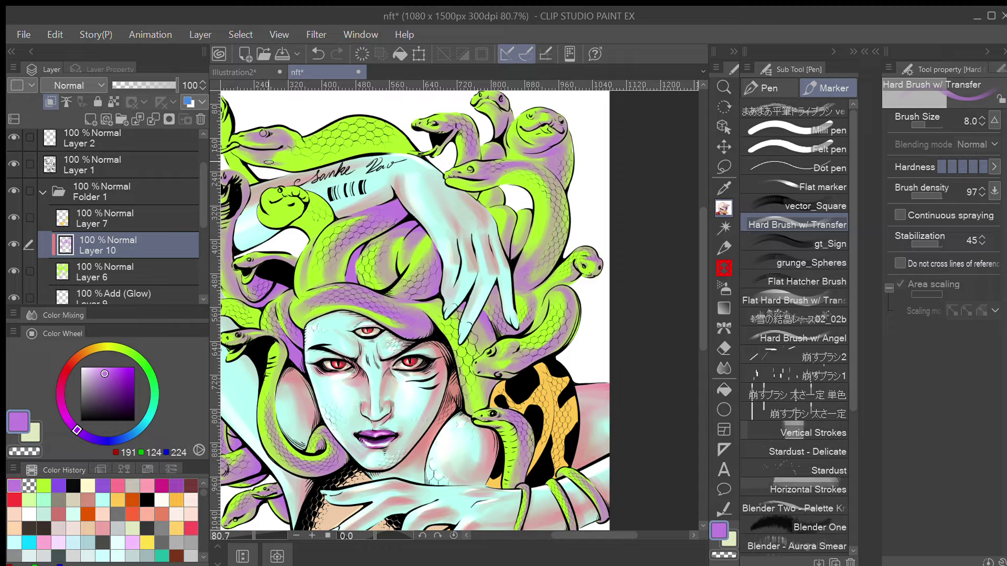
Clean up the purple along the head and underside of the long snake above the arm using transparent colour
key("c")
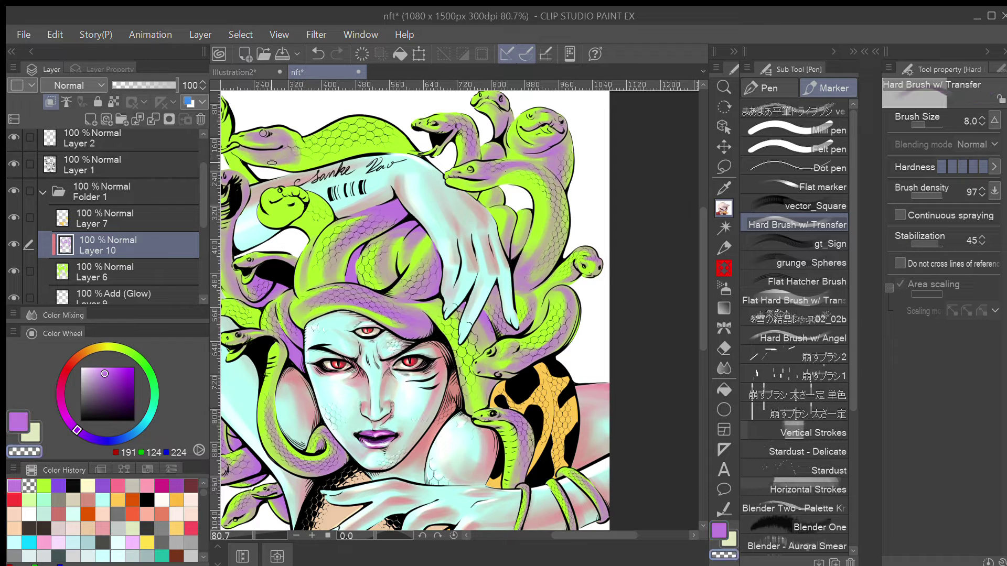
mouse_move(272, 159)
left_mouse_down()
mouse_move(309, 136)
mouse_move(286, 167)
mouse_move(314, 152)
mouse_move(283, 167)
mouse_move(360, 142)
mouse_move(386, 157)
mouse_move(368, 135)
mouse_move(303, 150)
mouse_move(324, 142)
mouse_move(396, 156)
left_mouse_up()
key("c")
Shade the body of the long snake above the raised arm with size 10 purple strokes
key("minus")
key("bracketright")
mouse_move(304, 158)
left_mouse_down()
mouse_move(390, 161)
mouse_move(328, 160)
mouse_move(291, 182)
mouse_move(359, 148)
mouse_move(294, 161)
mouse_move(366, 145)
mouse_move(340, 138)
mouse_move(401, 150)
left_mouse_up()
key("asciicircum")
mouse_move(356, 178)
left_mouse_down()
mouse_move(430, 211)
mouse_move(508, 218)
mouse_move(537, 238)
left_mouse_up()
key("minus")
key("minus")
key("minus")
key("minus")
key("minus")
key("minus")
key("minus")
key("minus")
key("minus")
key("minus")
key("minus")
key("minus")
key("minus")
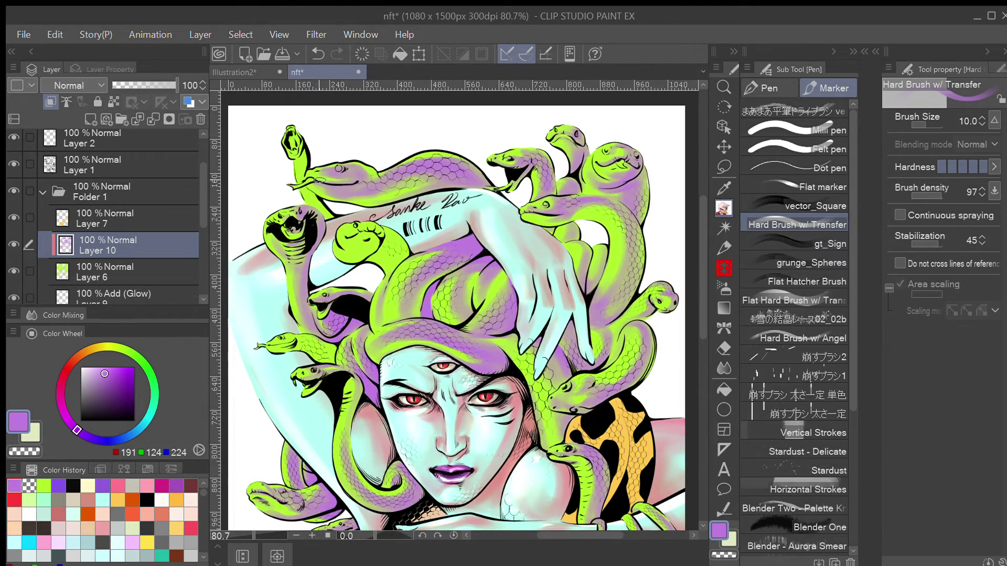
Shade the small open-mouthed snake above the raised arm with size 5 Hard Brush w/ Transfer strokes in purple
key("bracketleft")
key("bracketleft")
key("ctrl+z")
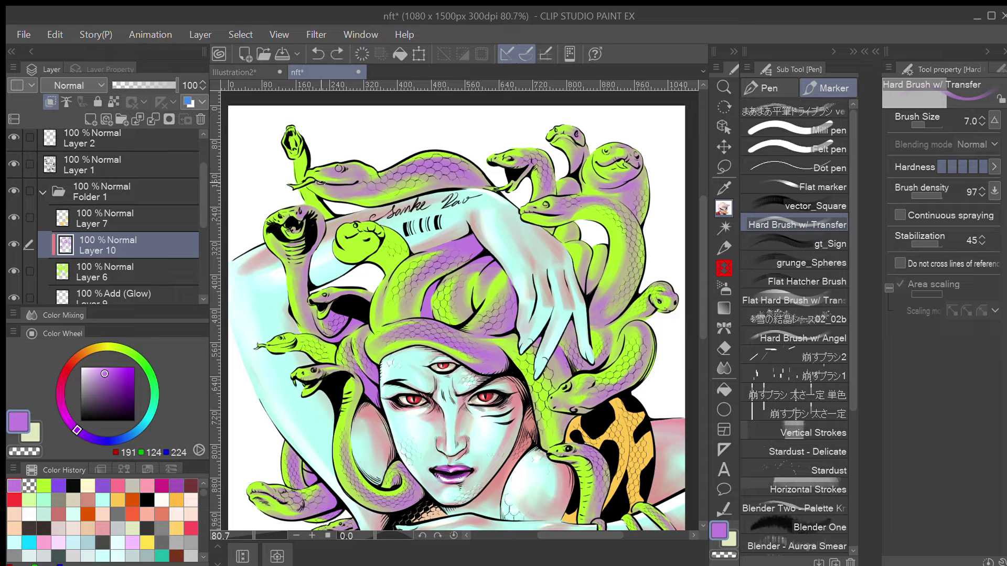
key("bracketleft")
key("bracketleft")
left_click_drag(309, 192, 317, 195)
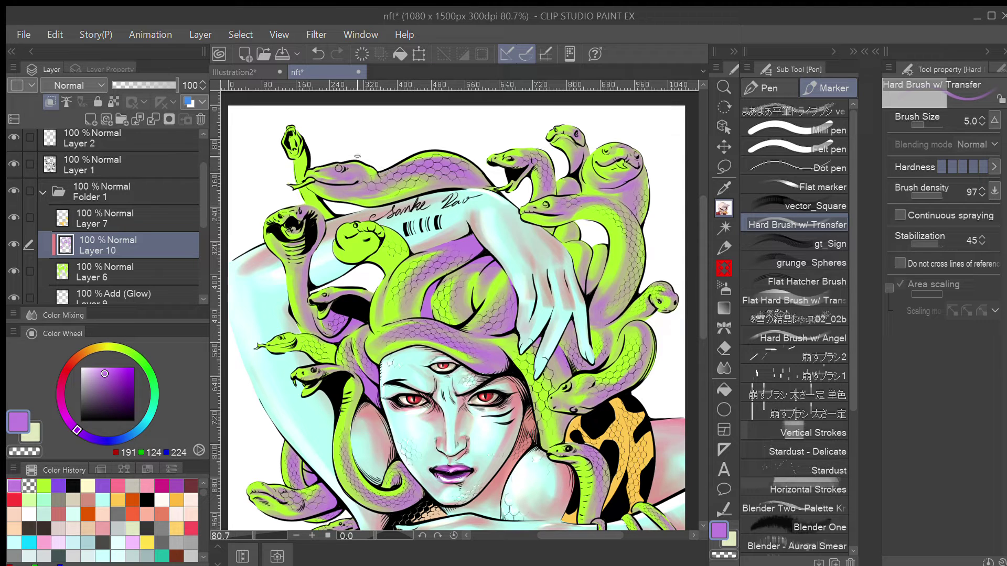
left_click_drag(295, 135, 294, 147)
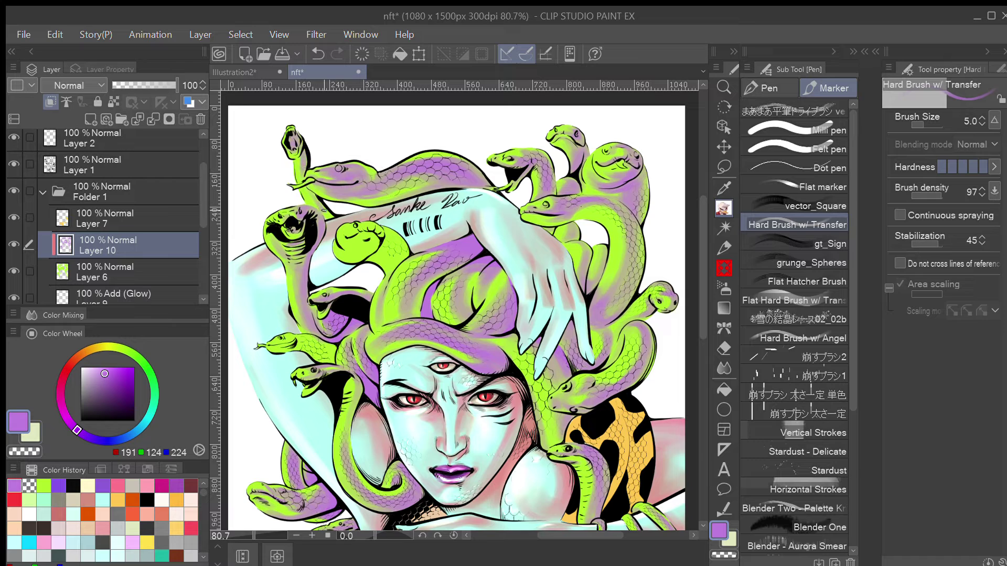
Lasso the small upper snake's neck below the long snake's tongue, fill it purple, and restore purple as the brush colour
key("m")
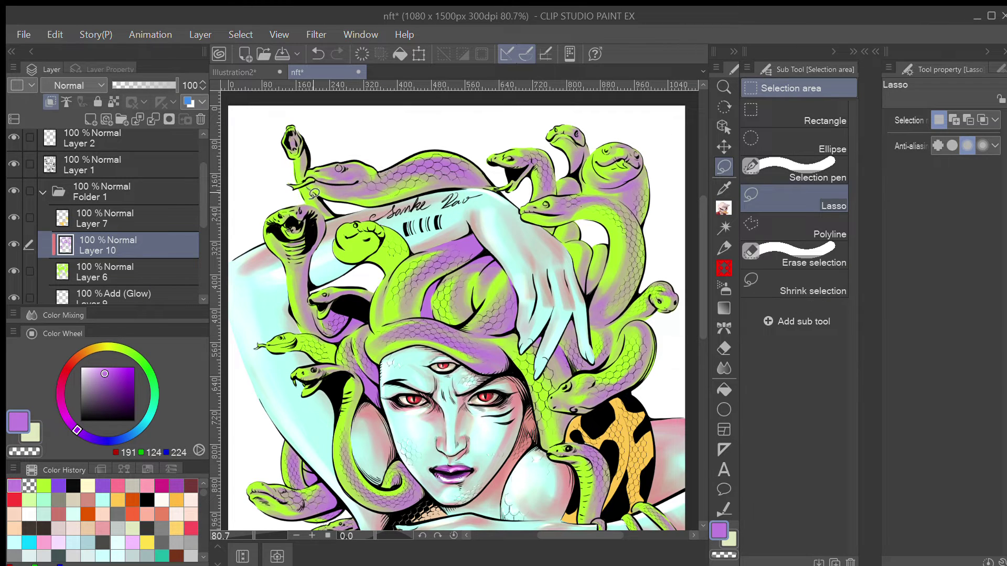
mouse_move(330, 211)
left_mouse_down()
mouse_move(323, 220)
mouse_move(307, 192)
left_mouse_up()
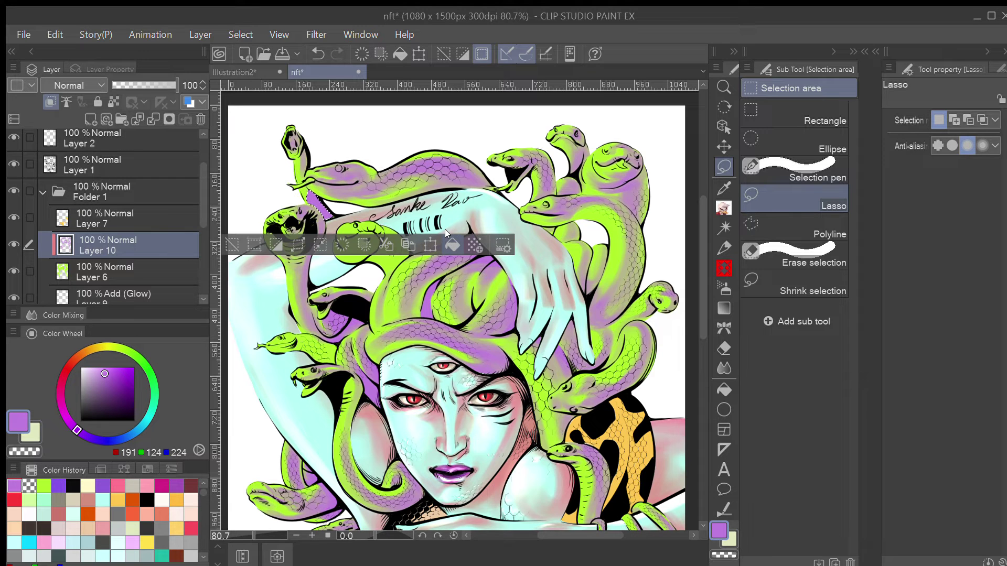
key("ctrl+d")
key("p")
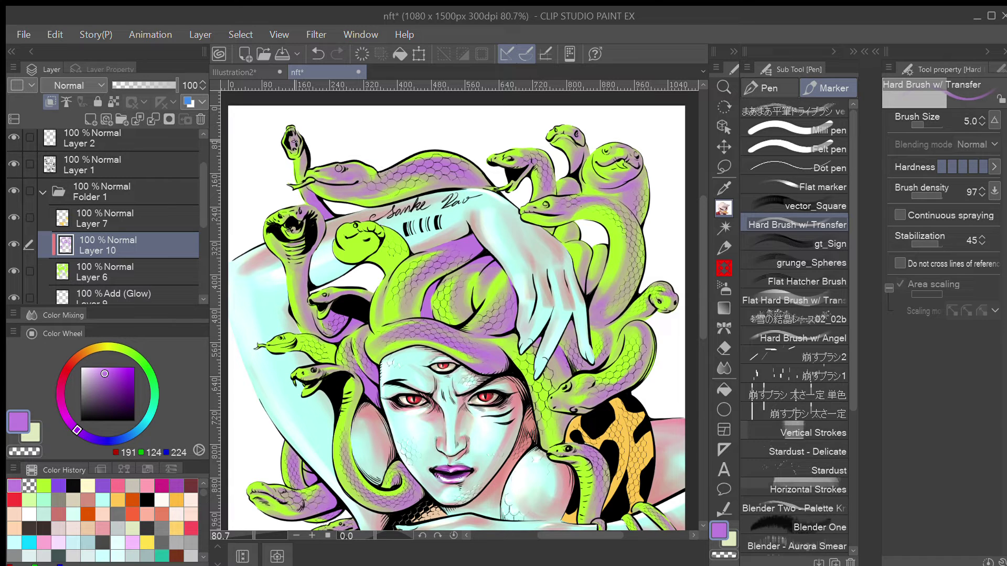
left_click(294, 141, "alt")
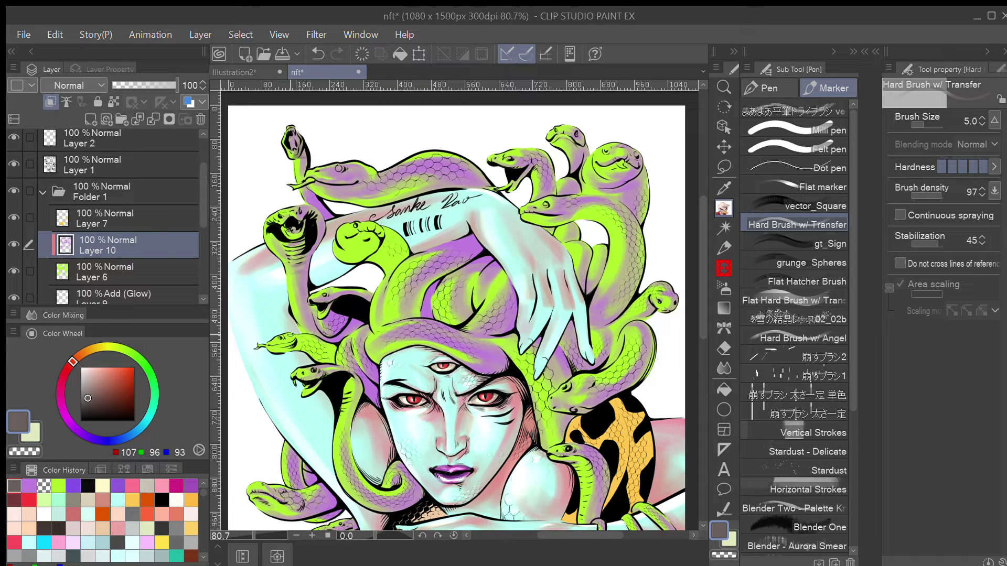
left_click(28, 486)
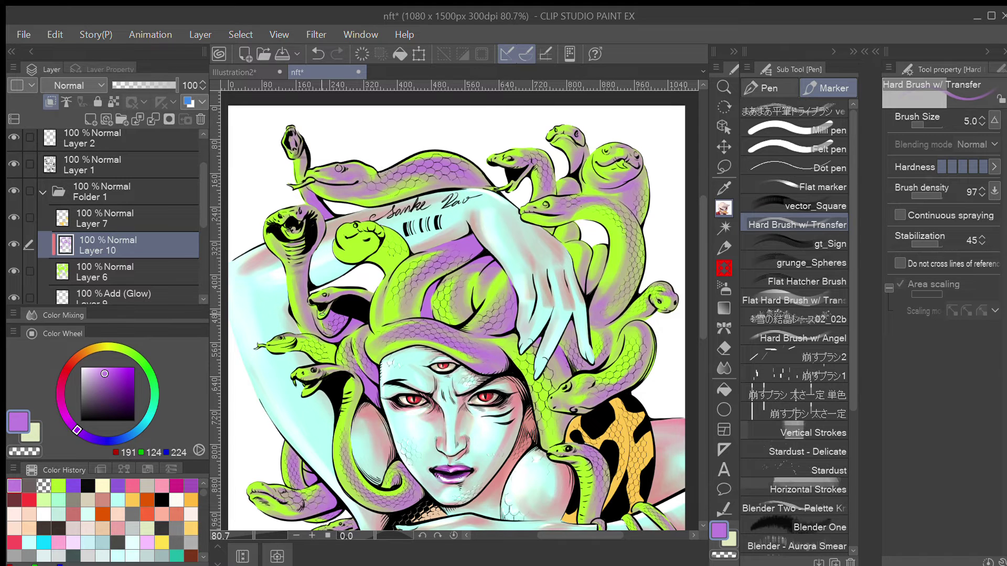
Lasso the top of the open-mouthed snake's head beside the face and fill it with purple
key("asciicircum")
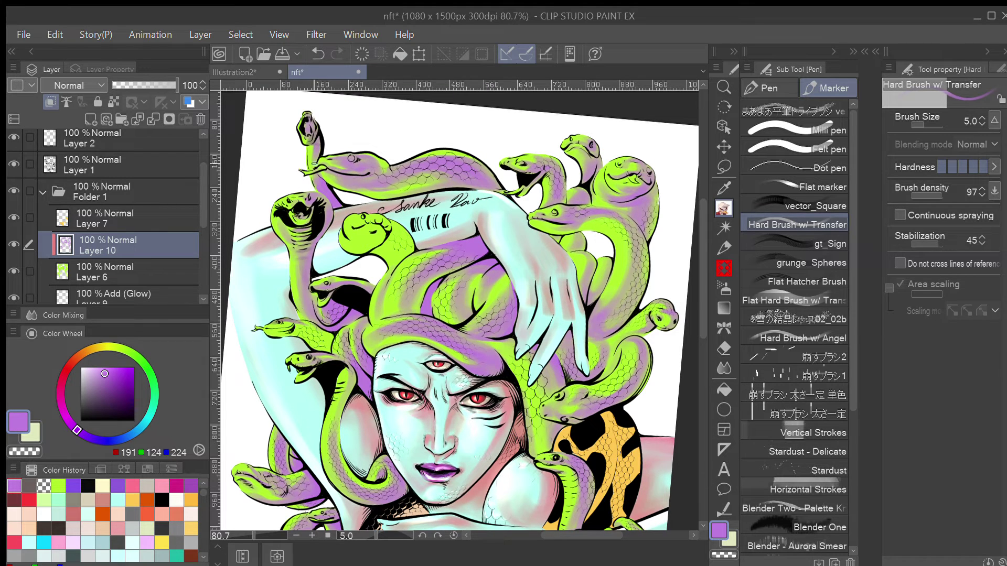
left_click(723, 166)
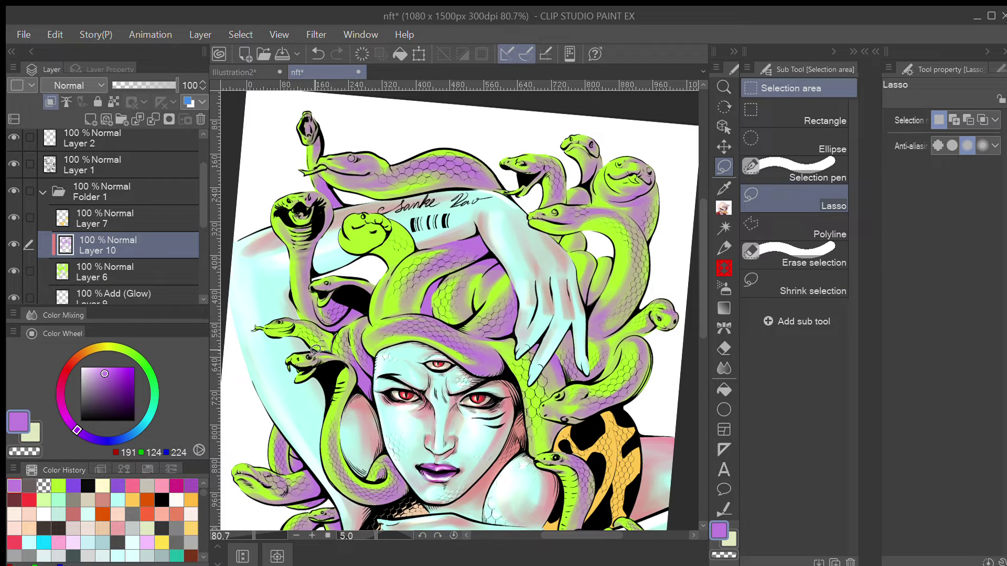
mouse_move(314, 350)
left_mouse_down()
mouse_move(321, 329)
mouse_move(317, 348)
left_mouse_up()
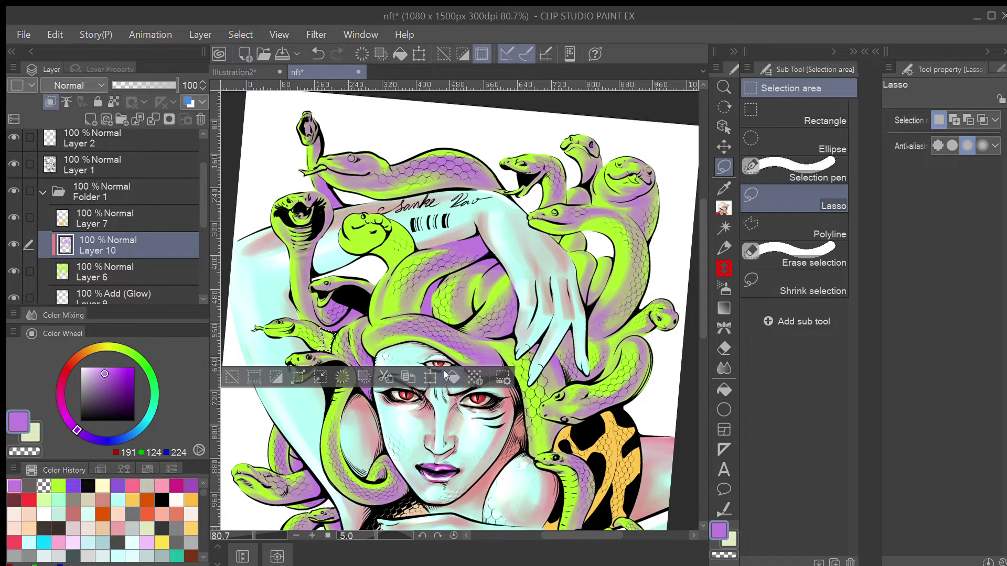
key("ctrl+d")
left_click(723, 209)
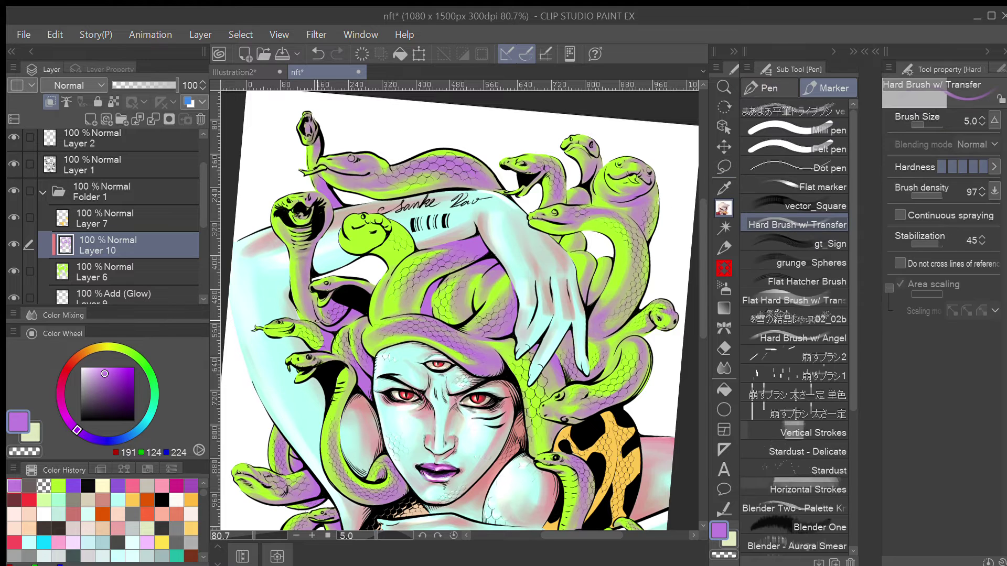
Shade the rounded snake head below the raised arm and the neighbouring snakes in purple, raising the brush size to 7
key("^")
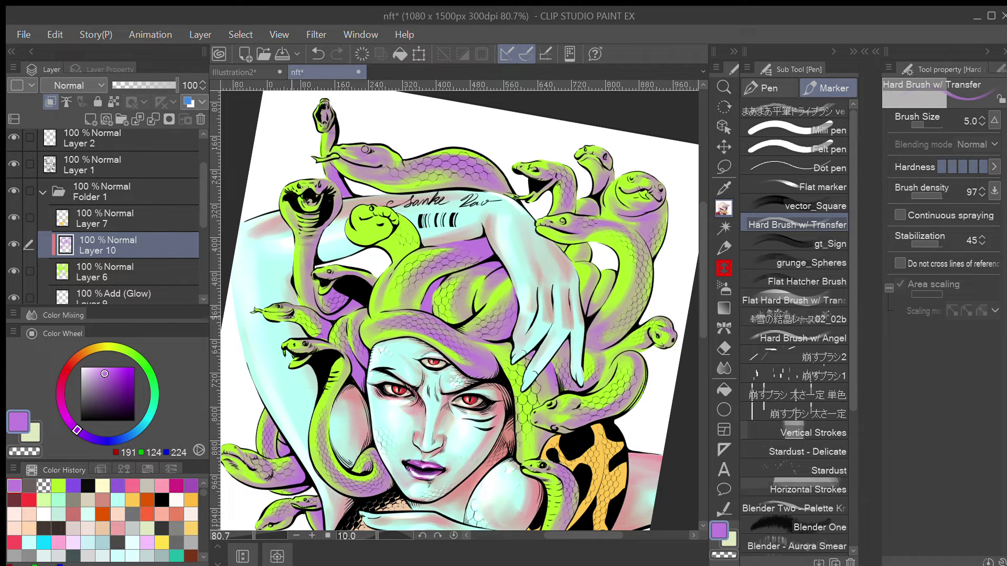
left_click_drag(303, 313, 317, 333)
key("bracketright")
key("bracketright")
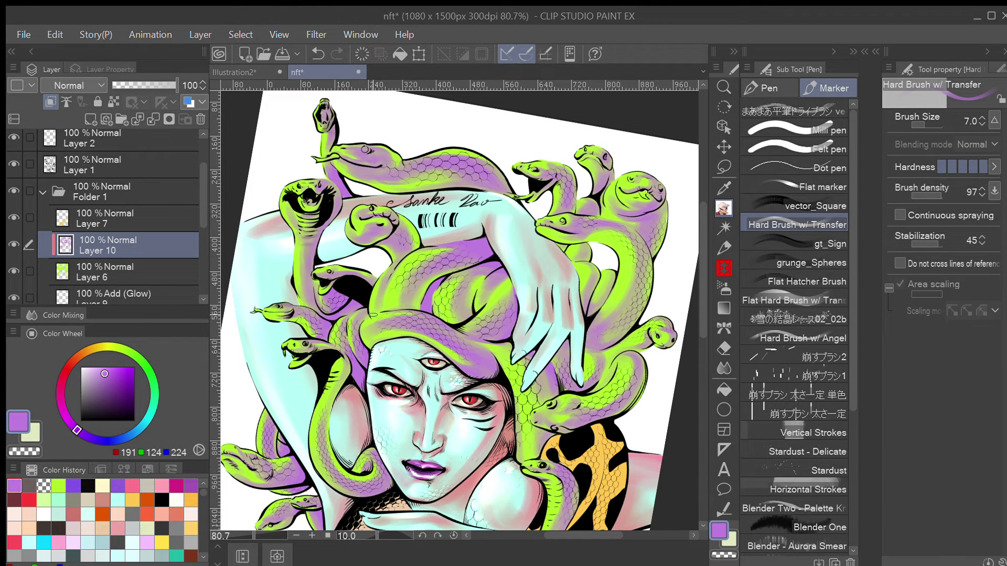
Examine the overall balance of green and purple on the snakes with the canvas upright
scroll(372, 315, "down", 4)
key("minus")
key("minus")
key("minus")
key("minus")
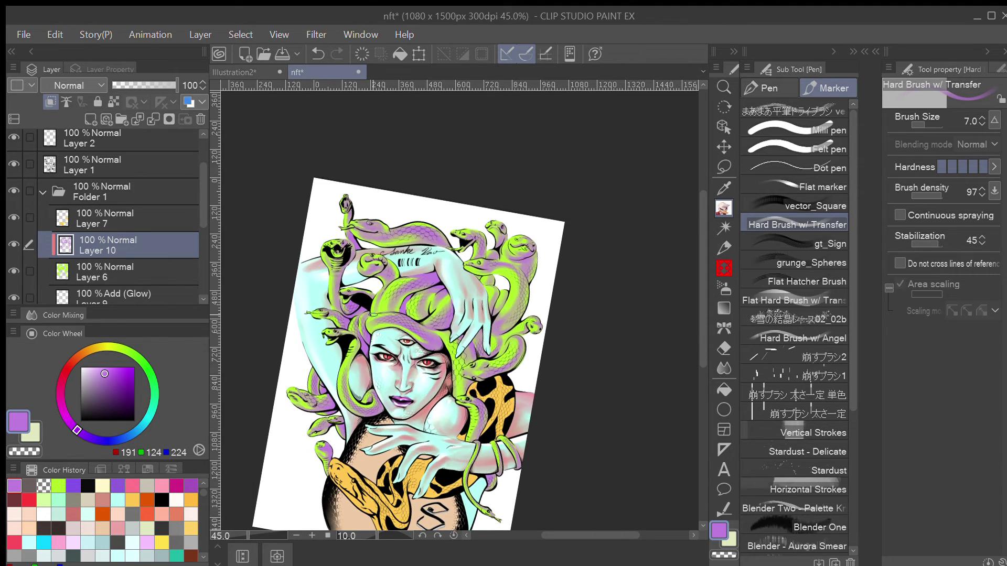
key("asciicircum")
scroll(379, 310, "down", 2)
scroll(436, 378, "up", 1)
scroll(453, 456, "up", 1)
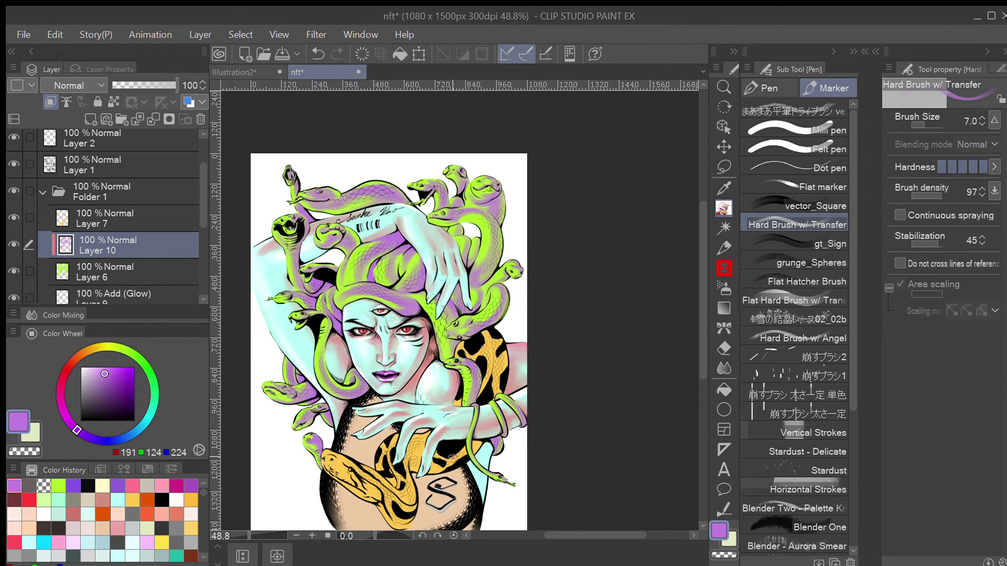
key("minus")
scroll(453, 456, "up", 2)
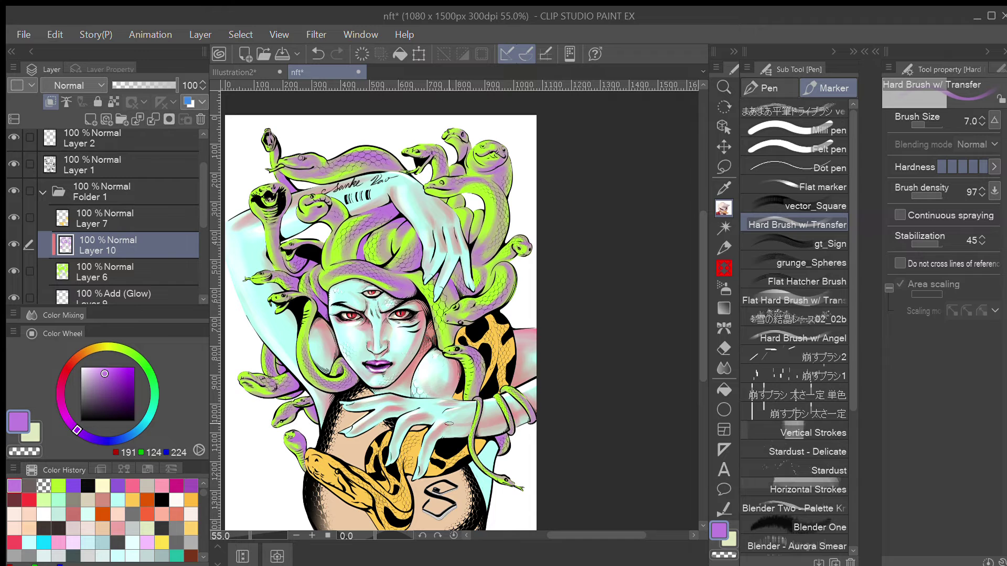
Choose deep pink (RGB 221, 70, 139) as the drawing colour and undo the trial stroke on the snakes
left_click(60, 392)
left_click(114, 375)
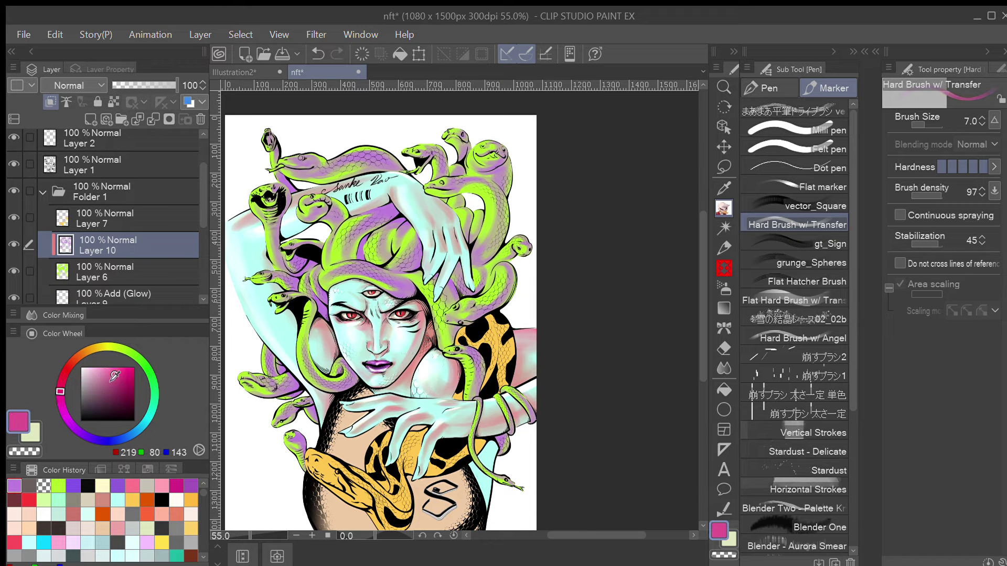
left_click_drag(114, 375, 111, 387)
mouse_move(335, 238)
left_mouse_down()
mouse_move(350, 244)
mouse_move(396, 208)
left_mouse_up()
key("ctrl+z")
scroll(375, 210, "up", 2)
left_click(117, 374)
key("asciicircum")
key("asciicircum")
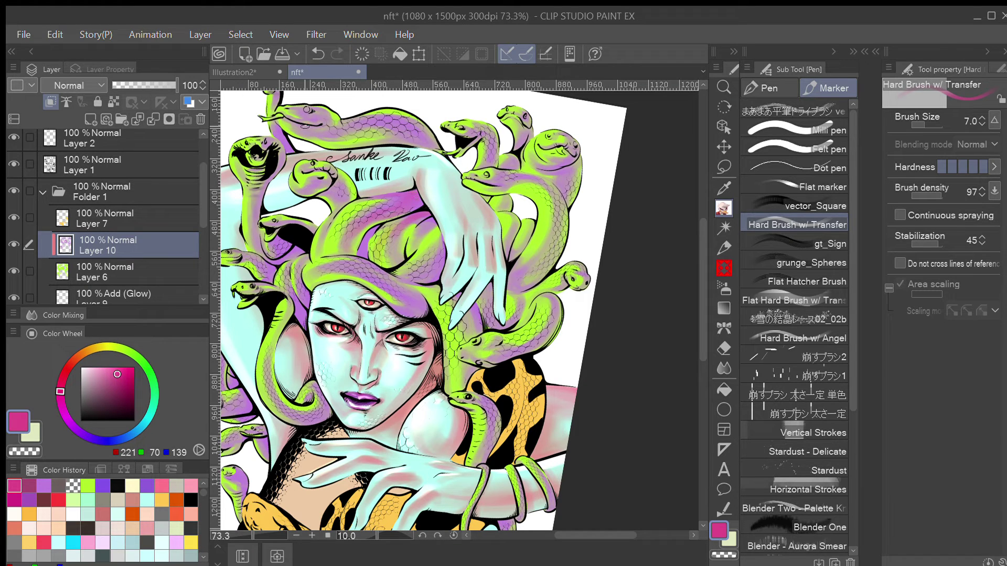
Paint size 7 pink accents over the purple shadows on the head and body of the long snake above the raised arm
mouse_move(305, 126)
left_mouse_down()
mouse_move(308, 112)
mouse_move(309, 124)
left_mouse_up()
key("minus")
key("minus")
key("minus")
key("minus")
key("minus")
key("minus")
key("minus")
key("minus")
key("minus")
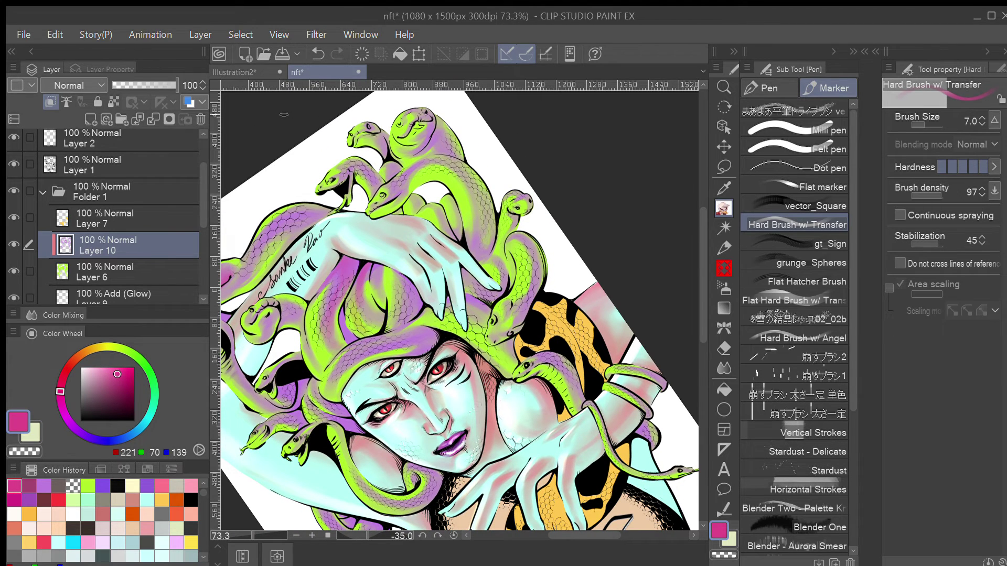
scroll(285, 117, "down", 1)
left_click_drag(292, 247, 413, 213)
scroll(413, 213, "up", 2)
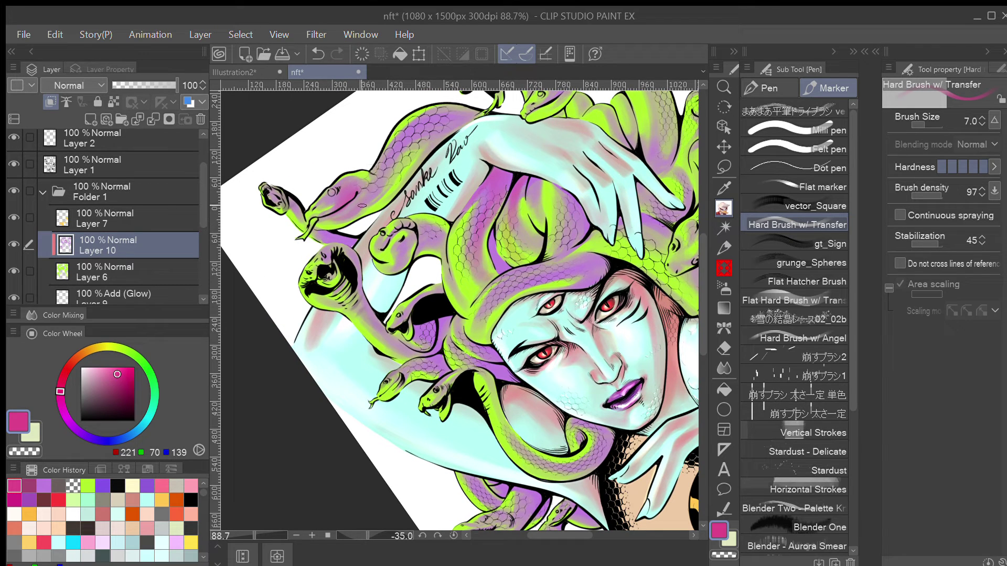
mouse_move(436, 140)
left_mouse_down()
mouse_move(476, 113)
mouse_move(443, 117)
mouse_move(476, 112)
mouse_move(449, 107)
left_mouse_up()
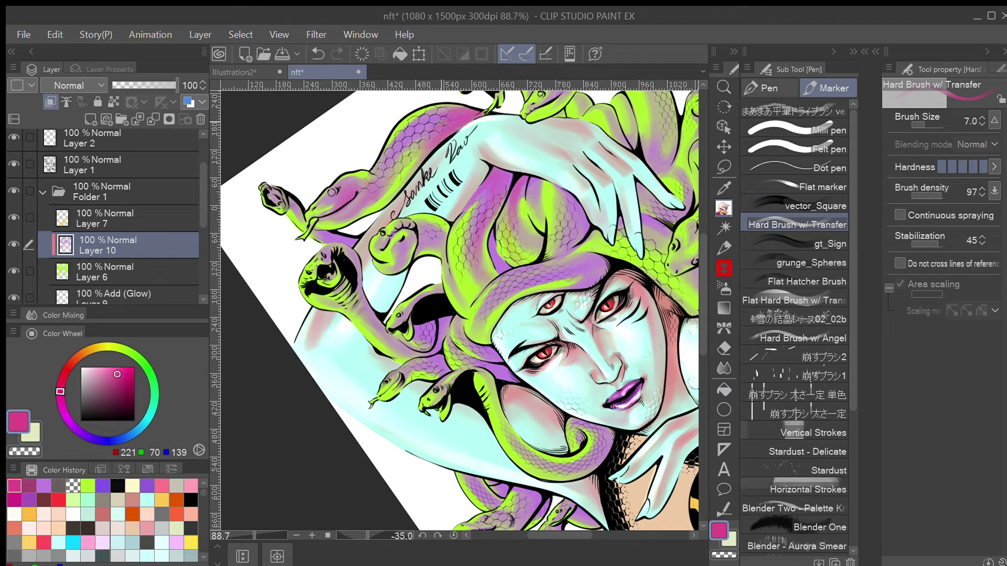
left_click_drag(429, 115, 474, 113)
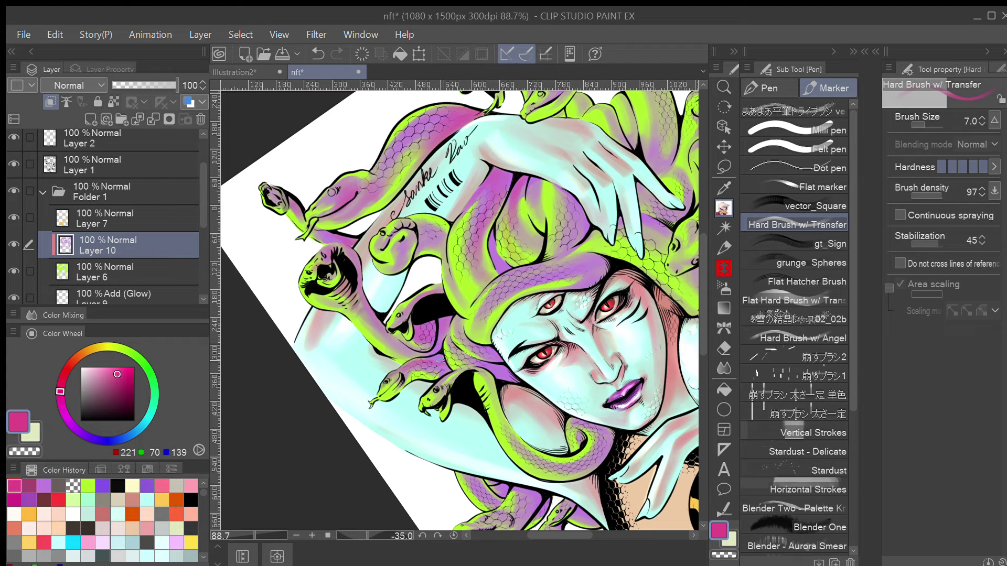
Add size 7 pink accents to the purple shadows of the snakes beside the face and below the upper arm
mouse_move(439, 388)
left_mouse_down()
mouse_move(476, 369)
mouse_move(455, 246)
mouse_move(424, 309)
mouse_move(474, 386)
left_mouse_up()
key("asciicircum")
key("asciicircum")
key("asciicircum")
key("asciicircum")
key("asciicircum")
key("asciicircum")
key("asciicircum")
key("asciicircum")
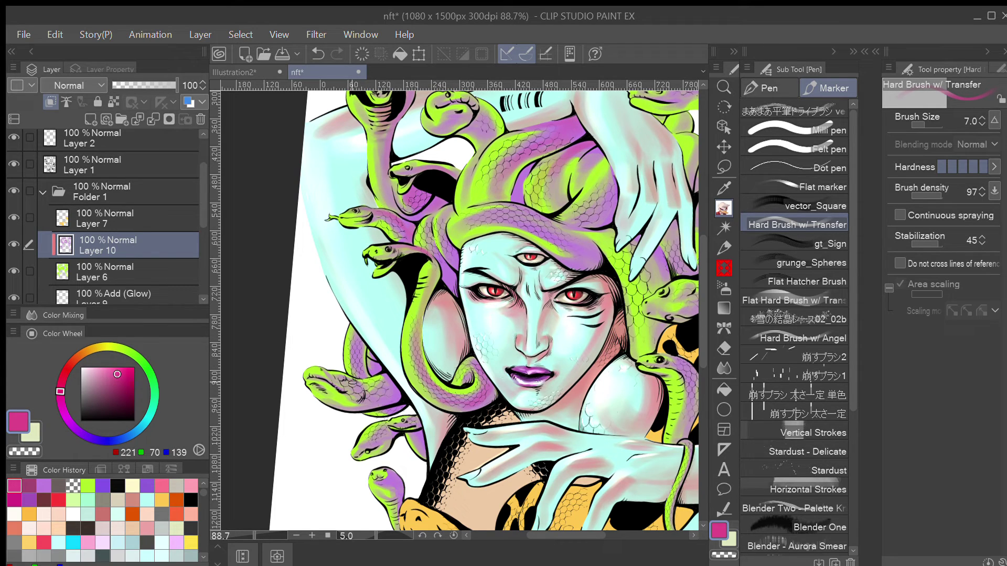
mouse_move(352, 383)
left_mouse_down()
mouse_move(347, 410)
mouse_move(375, 403)
left_mouse_up()
left_click_drag(360, 345, 365, 362)
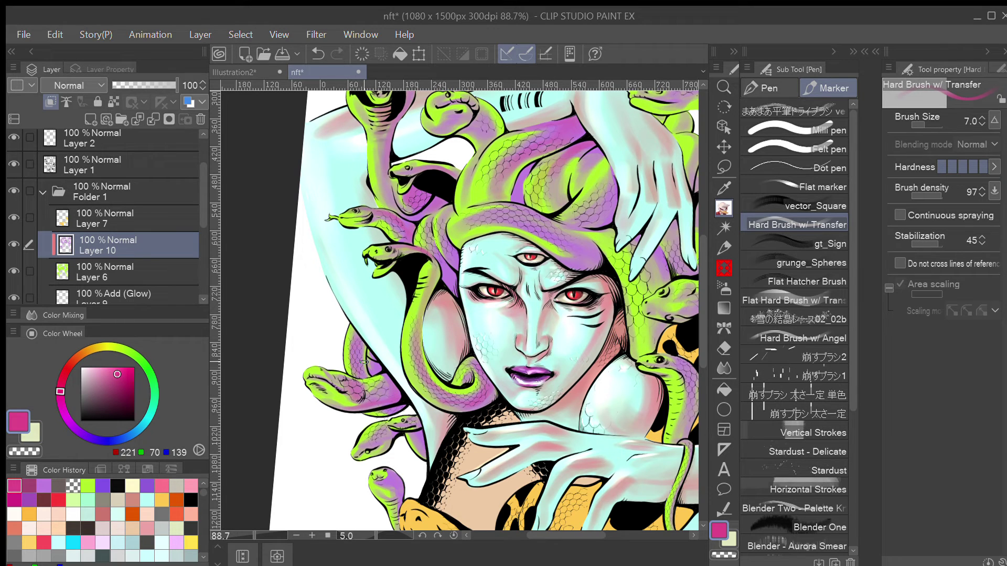
mouse_move(380, 439)
left_mouse_down()
mouse_move(362, 449)
mouse_move(374, 428)
mouse_move(359, 450)
mouse_move(422, 457)
left_mouse_up()
left_click_drag(391, 489, 396, 507)
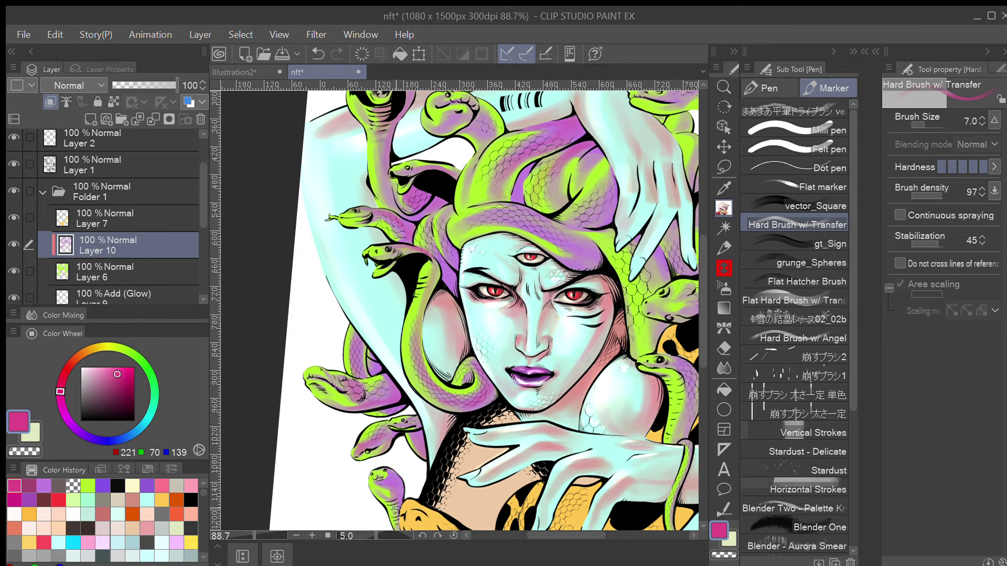
Paint pink accents on the large snake beside the spotted snake's body, the neighbouring coils and the forehead snake
mouse_move(692, 349)
left_mouse_down()
mouse_move(535, 278)
mouse_move(512, 297)
mouse_move(527, 344)
left_mouse_up()
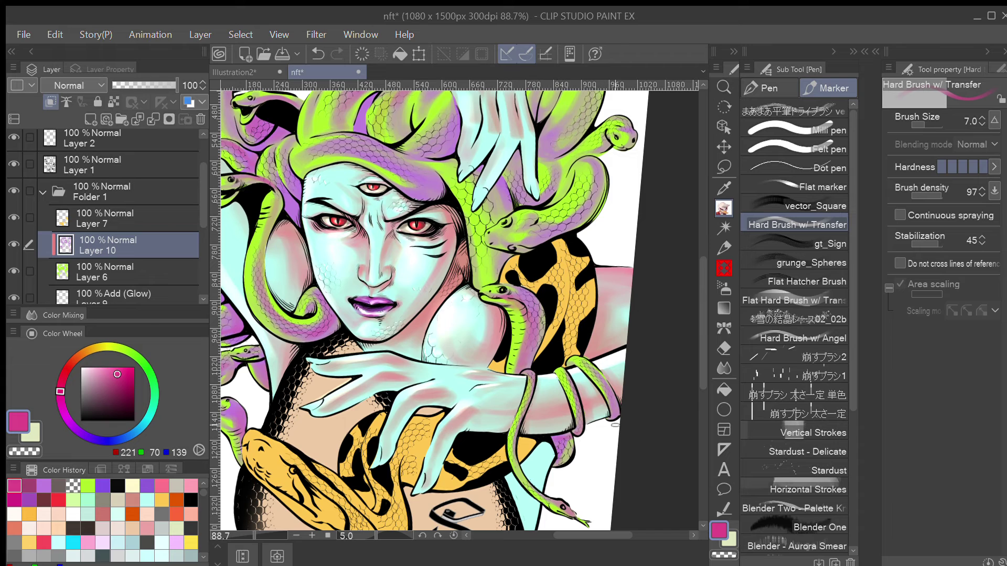
left_click_drag(577, 218, 597, 172)
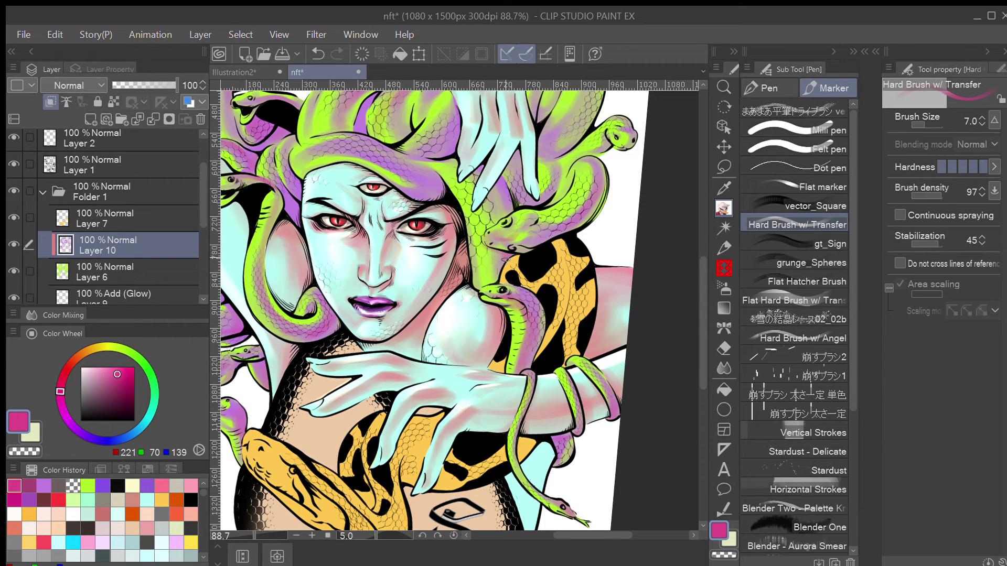
mouse_move(523, 240)
left_mouse_down()
mouse_move(540, 220)
mouse_move(550, 229)
left_mouse_up()
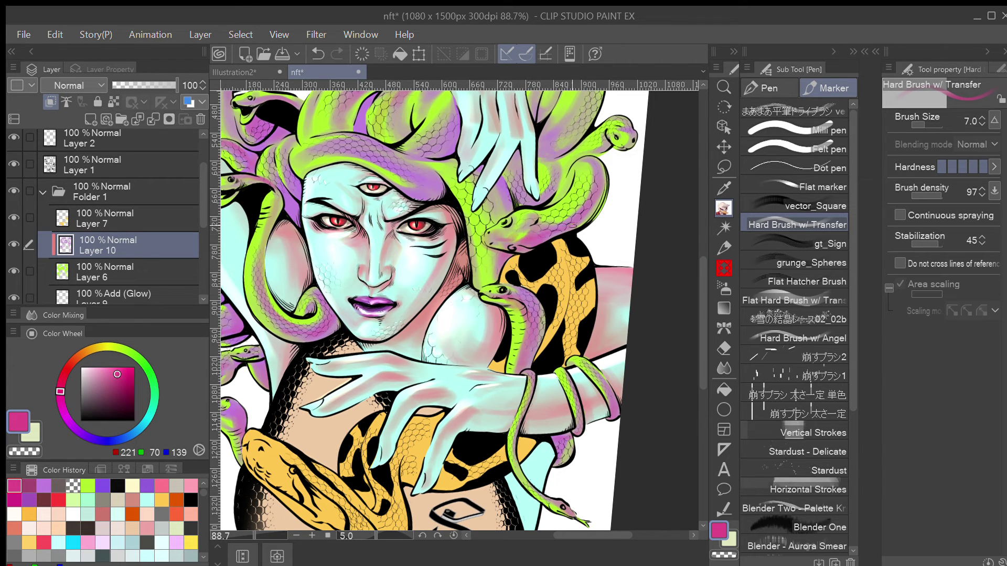
mouse_move(510, 178)
left_mouse_down()
mouse_move(524, 167)
mouse_move(528, 197)
left_mouse_up()
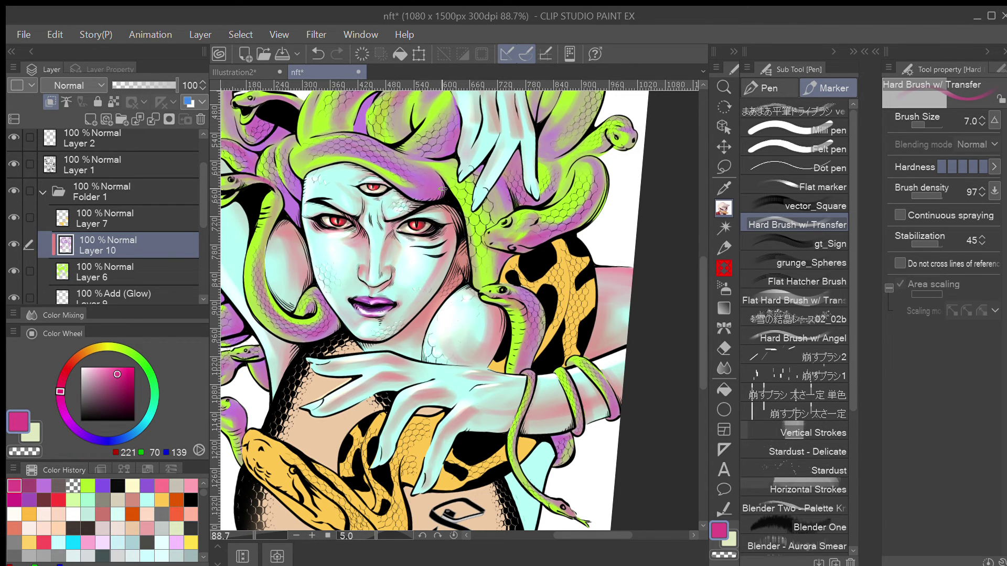
Soften the pink accent on the snake across the forehead with the Blend tool at size 25
left_click_drag(442, 189, 252, 290)
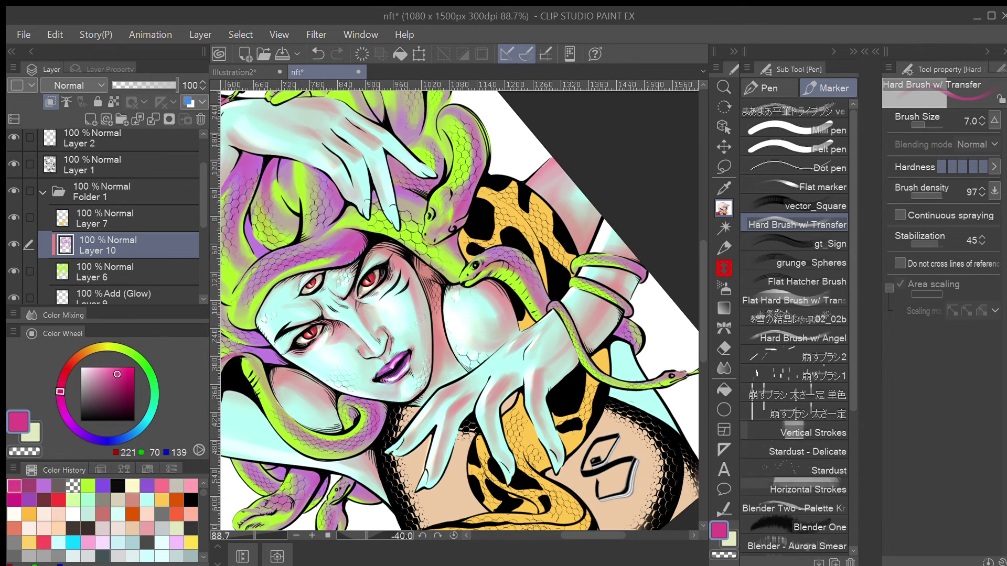
key("asciicircum")
key("asciicircum")
key("asciicircum")
key("asciicircum")
key("asciicircum")
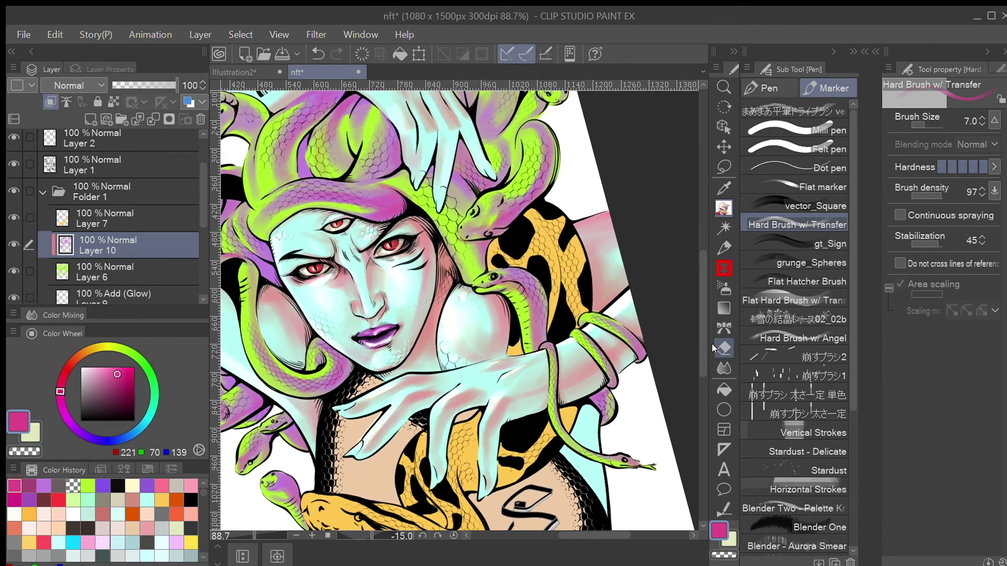
left_click(724, 368)
left_click_drag(389, 184, 416, 198)
key("asciicircum")
key("asciicircum")
key("asciicircum")
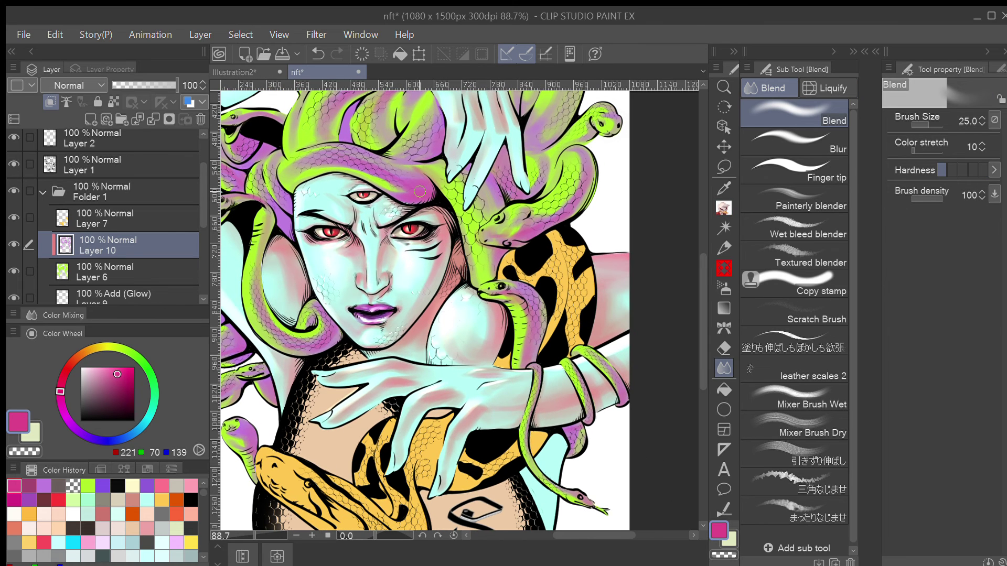
Switch to the Soft eraser and reduce its brush size to 25
key("e")
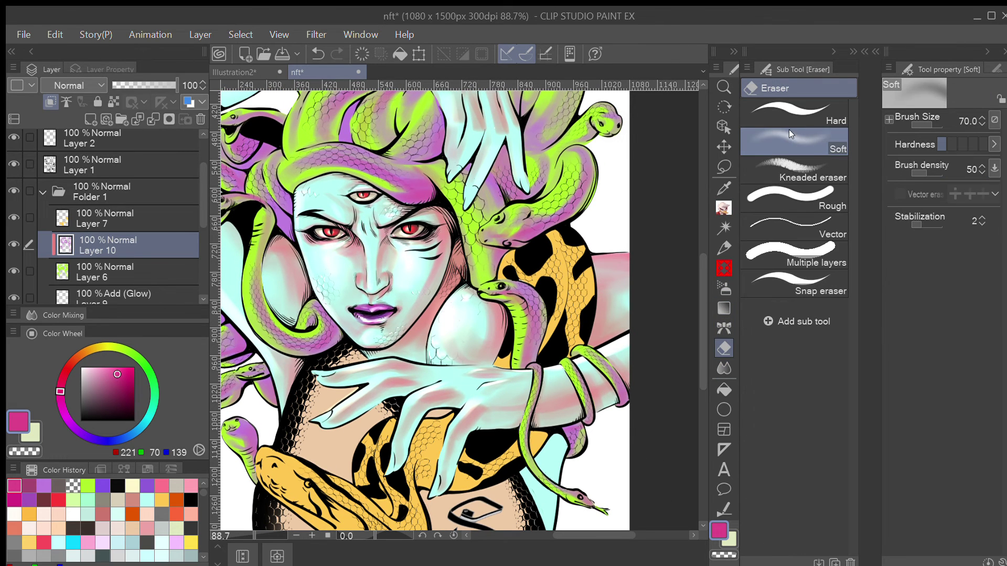
key("bracketleft")
key("bracketleft")
key("bracketleft")
key("bracketleft")
key("bracketleft")
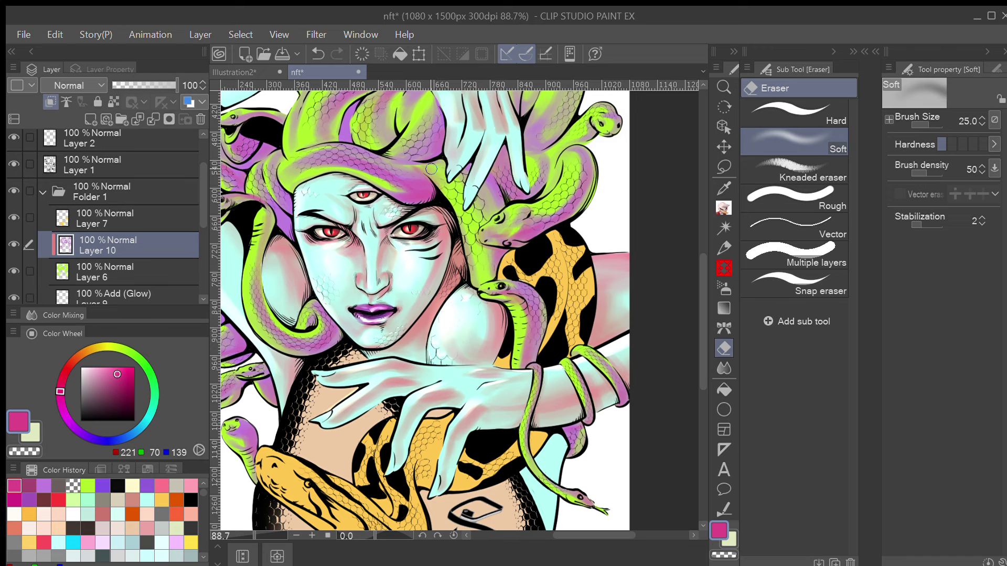
Paint pink accents with the size 7 Hard Brush w/ Transfer marker along the large snake curving beside the raised hand
left_click(724, 207)
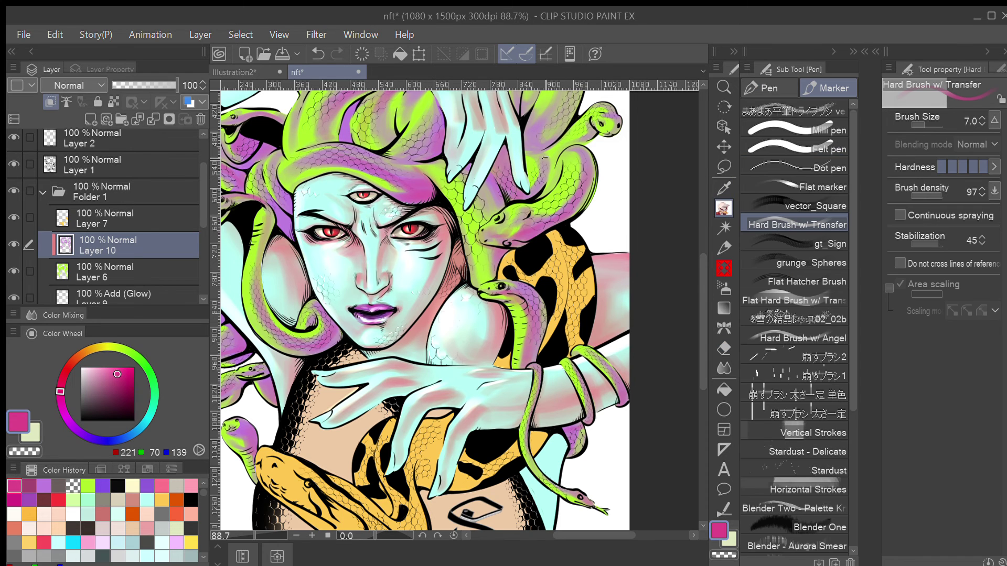
mouse_move(540, 187)
left_mouse_down()
mouse_move(519, 254)
mouse_move(508, 214)
left_mouse_up()
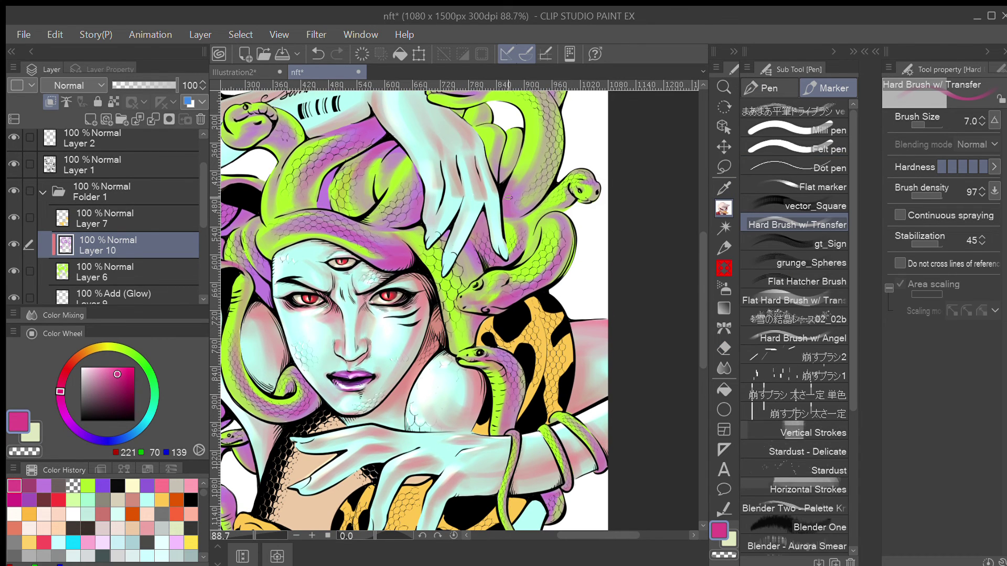
left_click_drag(502, 140, 495, 172)
left_click_drag(465, 115, 445, 209)
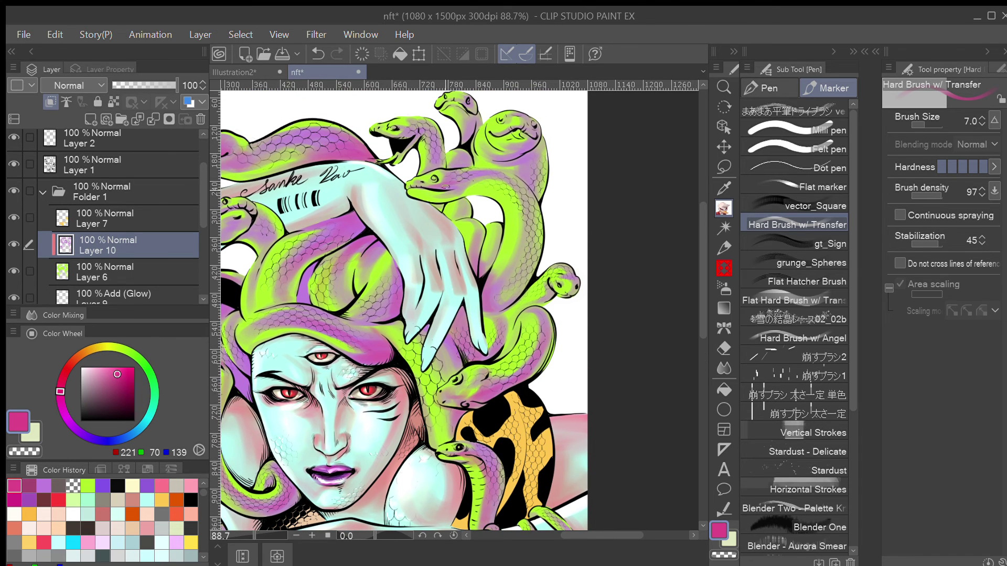
mouse_move(525, 193)
left_mouse_down()
mouse_move(530, 220)
mouse_move(495, 284)
mouse_move(526, 194)
mouse_move(503, 255)
mouse_move(534, 208)
mouse_move(507, 266)
left_mouse_up()
key("ctrl+z")
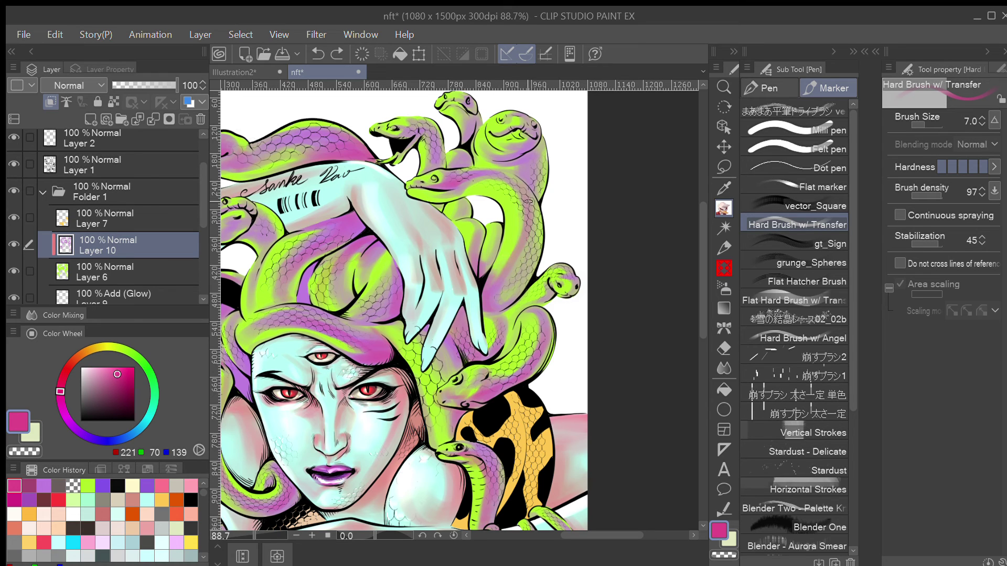
left_click_drag(528, 210, 499, 294)
left_click_drag(531, 234, 500, 308)
Add size 8 pink accents to the large curved snake, the round-headed and smaller snakes above the hand, and the coil beside the wrist
key("]")
mouse_move(521, 206)
left_mouse_down()
mouse_move(506, 266)
mouse_move(520, 246)
mouse_move(504, 297)
left_mouse_up()
mouse_move(498, 162)
left_mouse_down()
mouse_move(533, 155)
mouse_move(517, 139)
mouse_move(533, 135)
left_mouse_up()
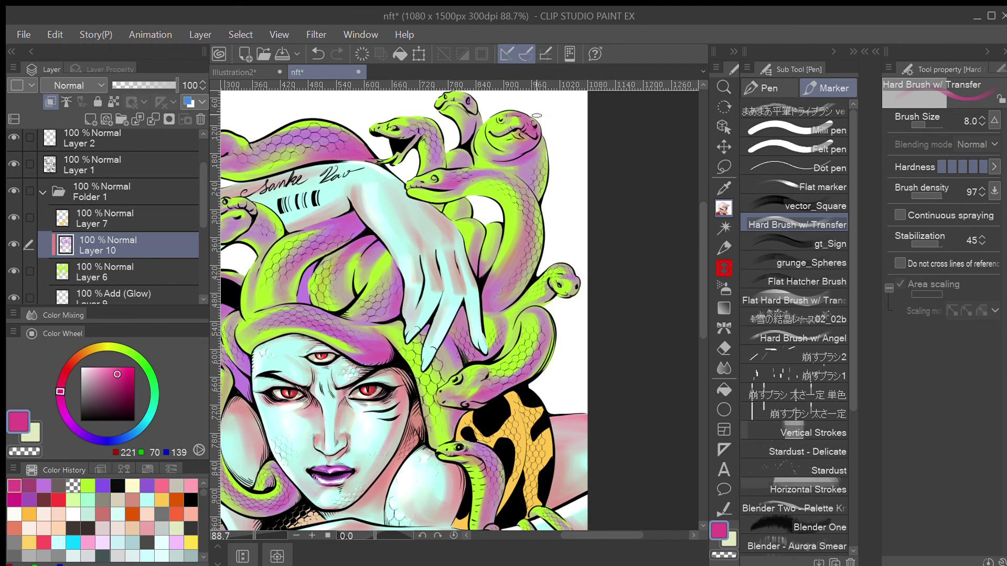
left_click_drag(538, 139, 536, 184)
mouse_move(468, 121)
left_mouse_down()
mouse_move(466, 145)
mouse_move(465, 122)
mouse_move(396, 131)
mouse_move(423, 124)
mouse_move(433, 144)
left_mouse_up()
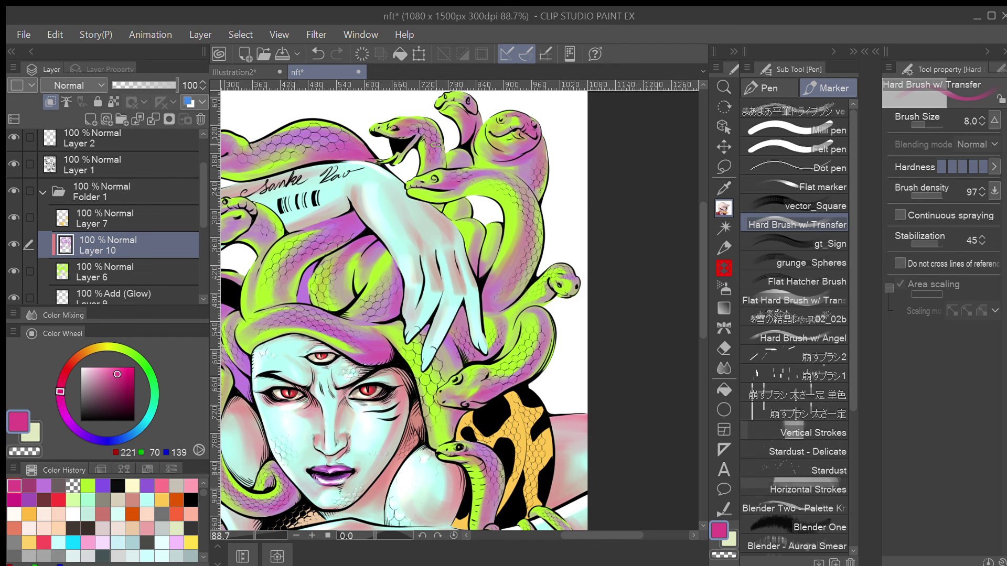
left_click_drag(381, 245, 377, 273)
scroll(422, 266, "down", 4)
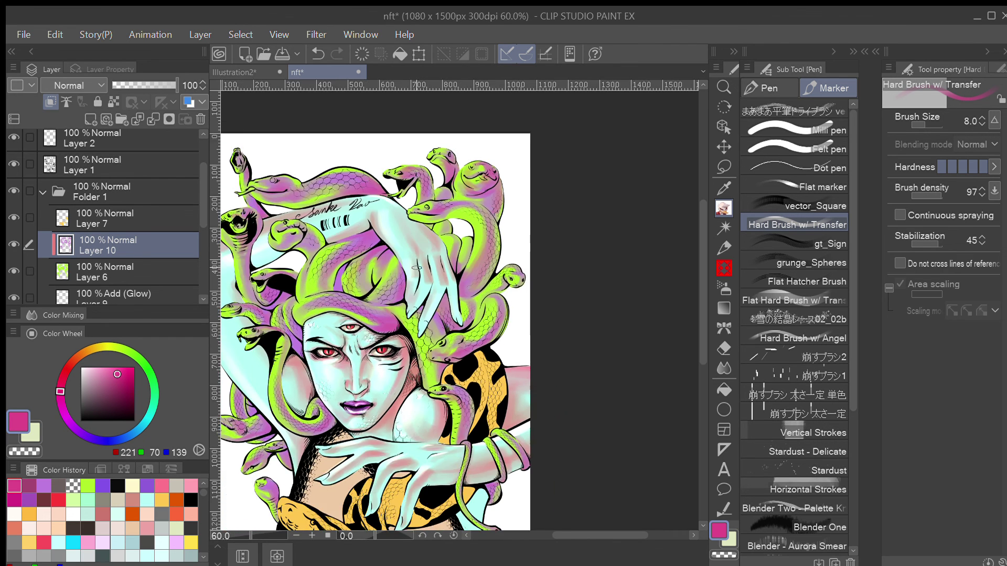
scroll(431, 294, "up", 2)
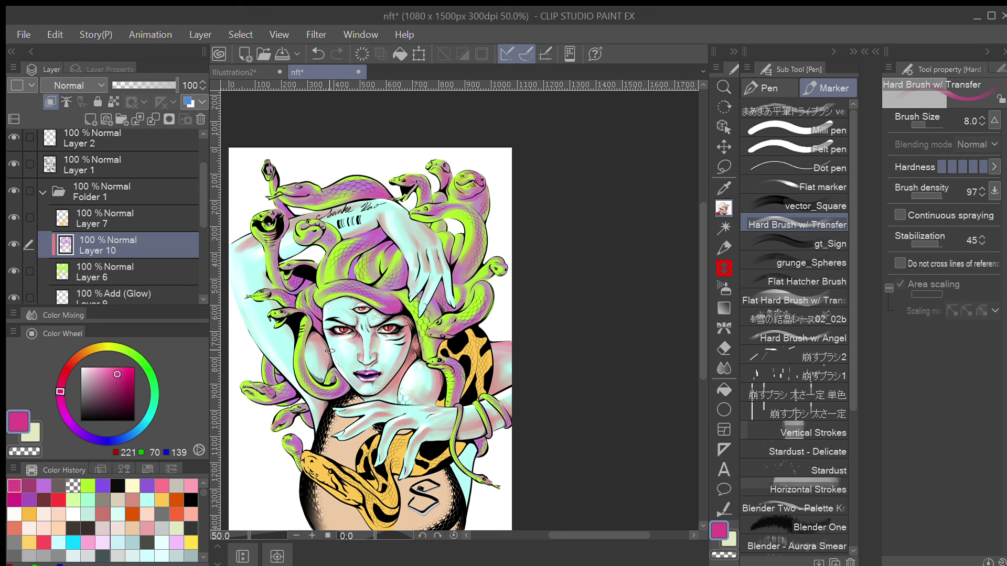
scroll(329, 351, "down", 3)
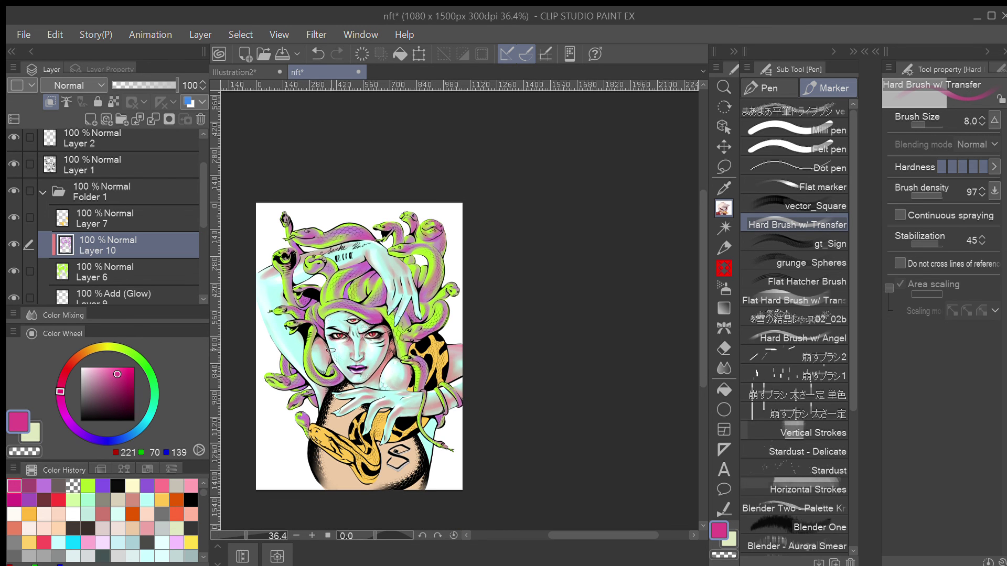
scroll(330, 350, "up", 1)
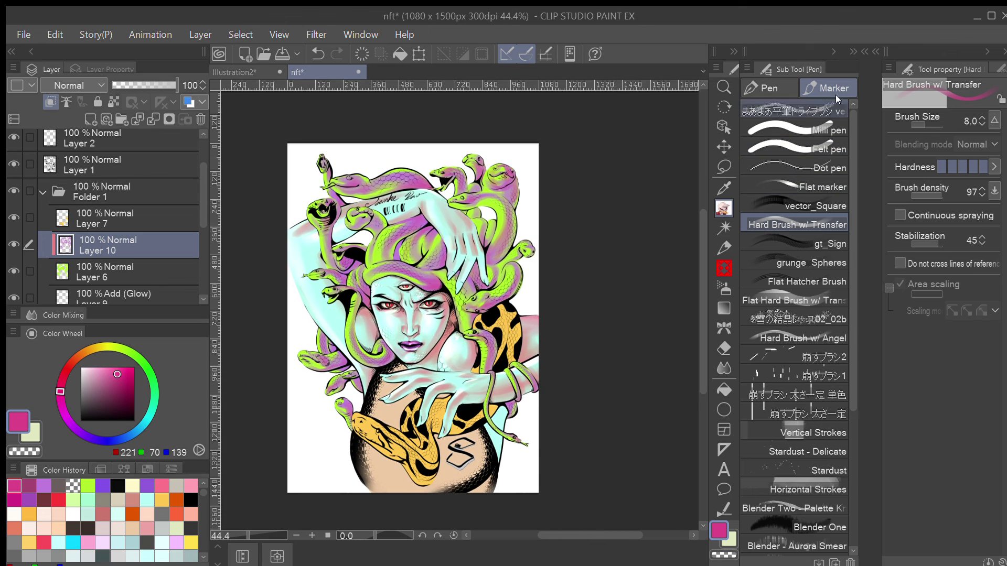